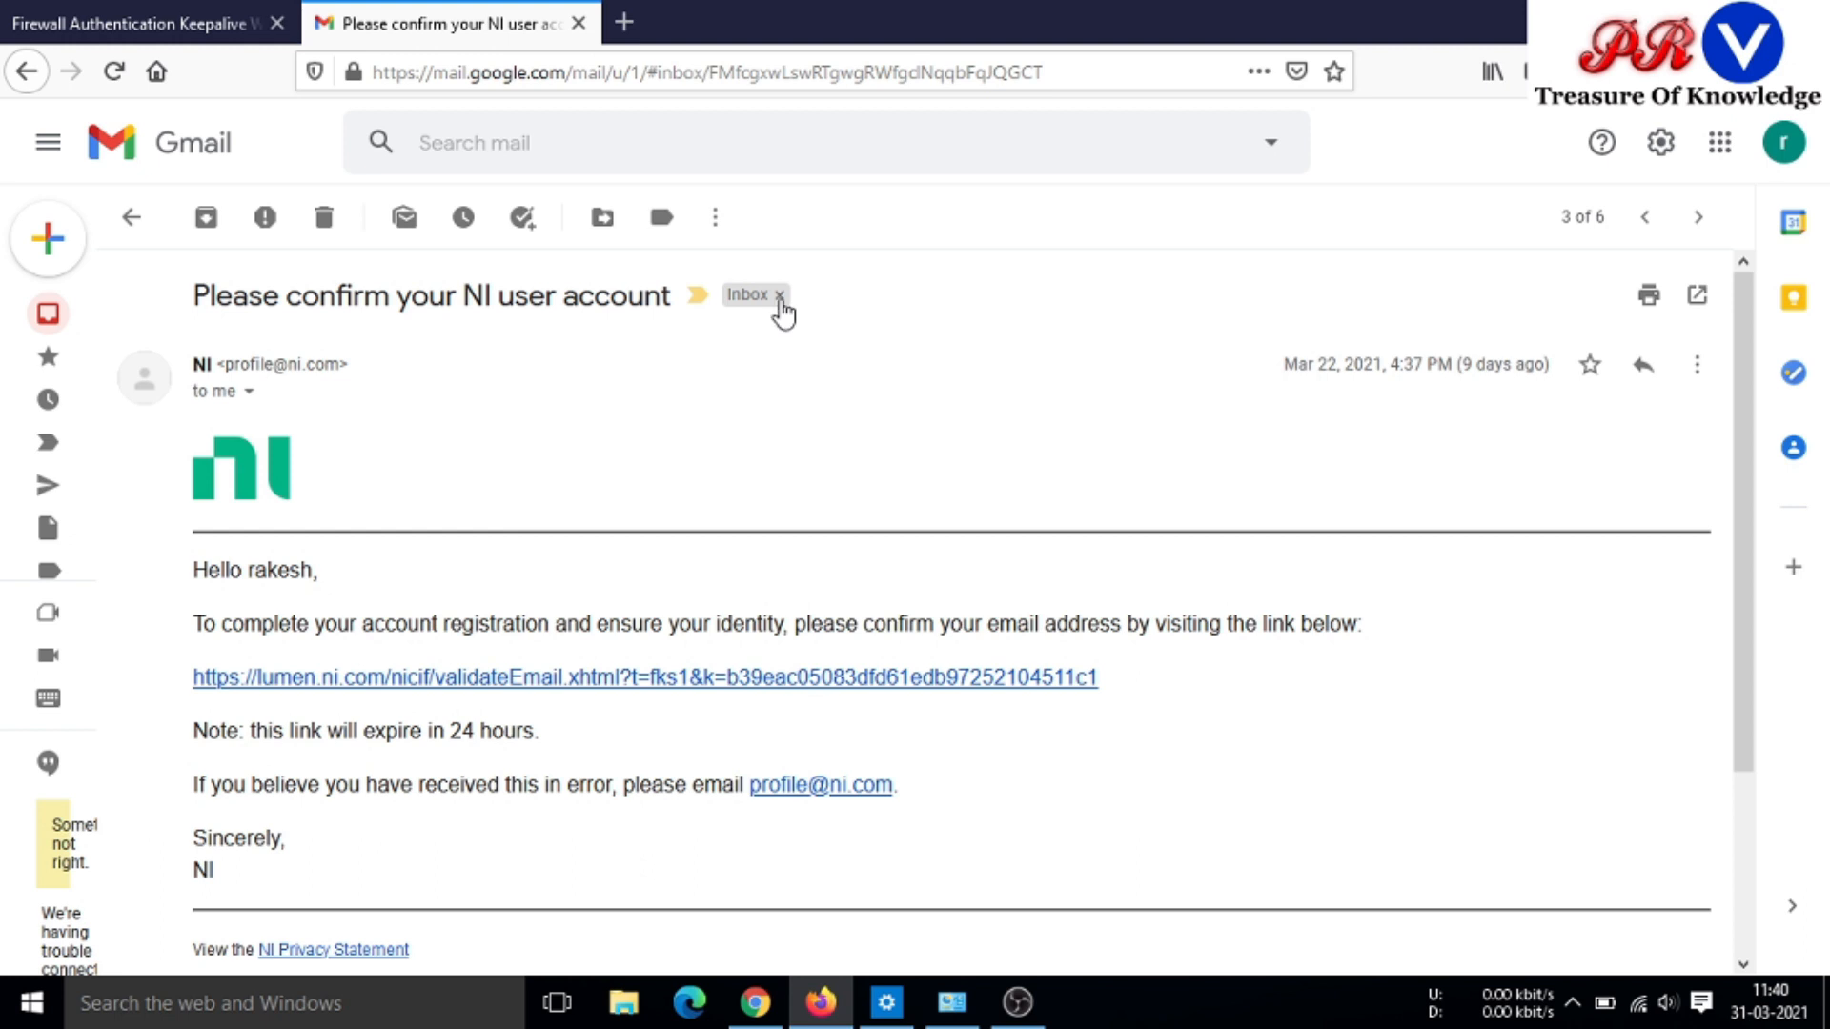
Open multisim.com in a new browser tab and start creating a new circuit
left_click(640, 29)
left_click(673, 67)
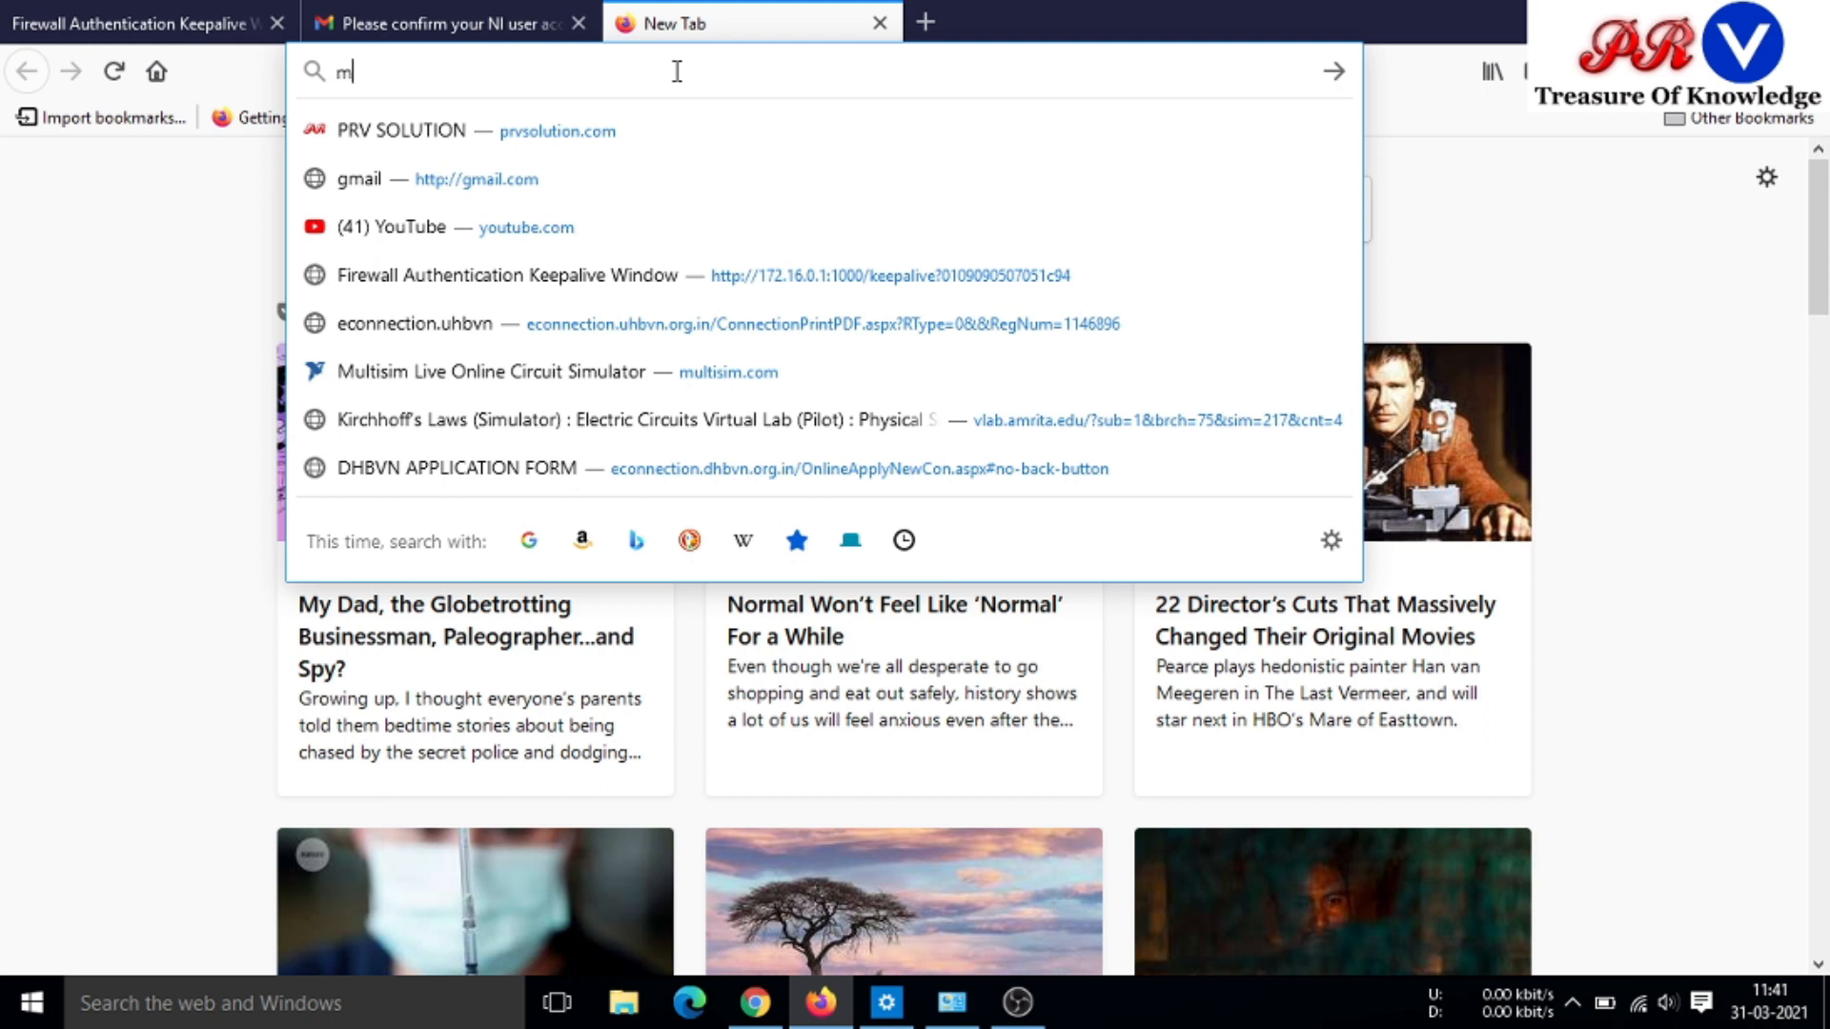
type("multisim.com/")
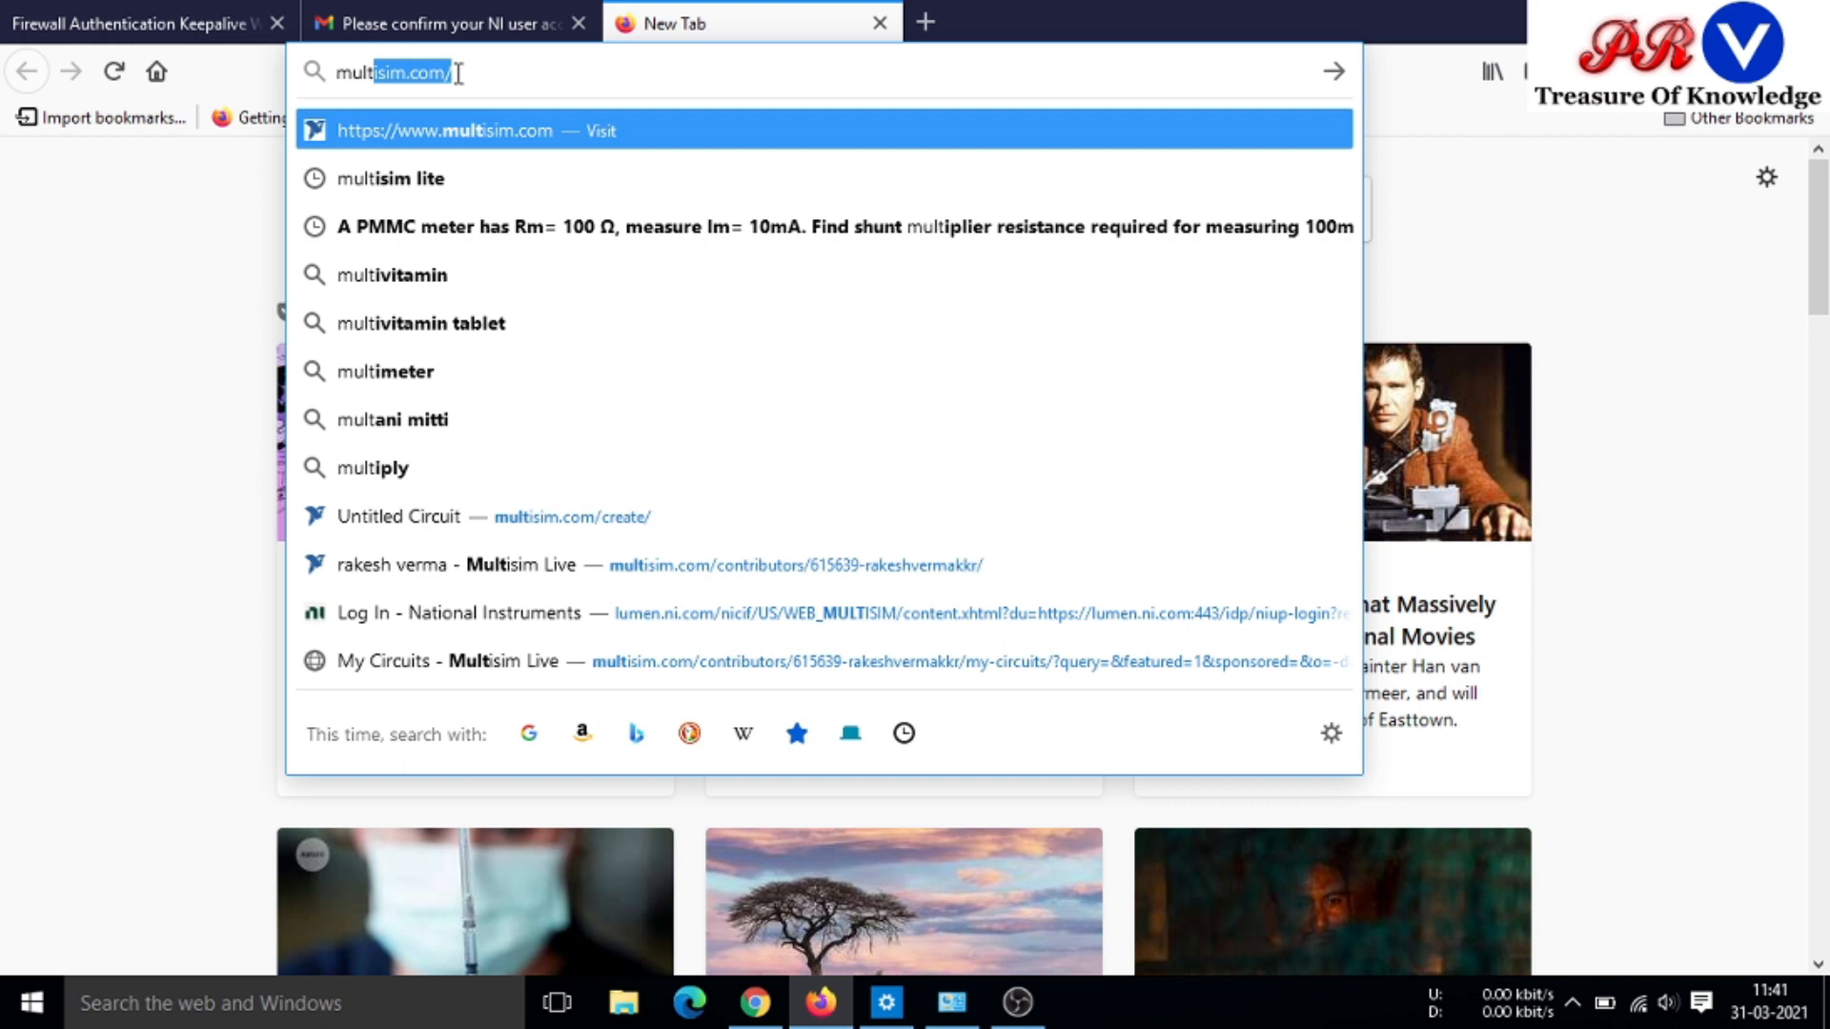
left_click(569, 133)
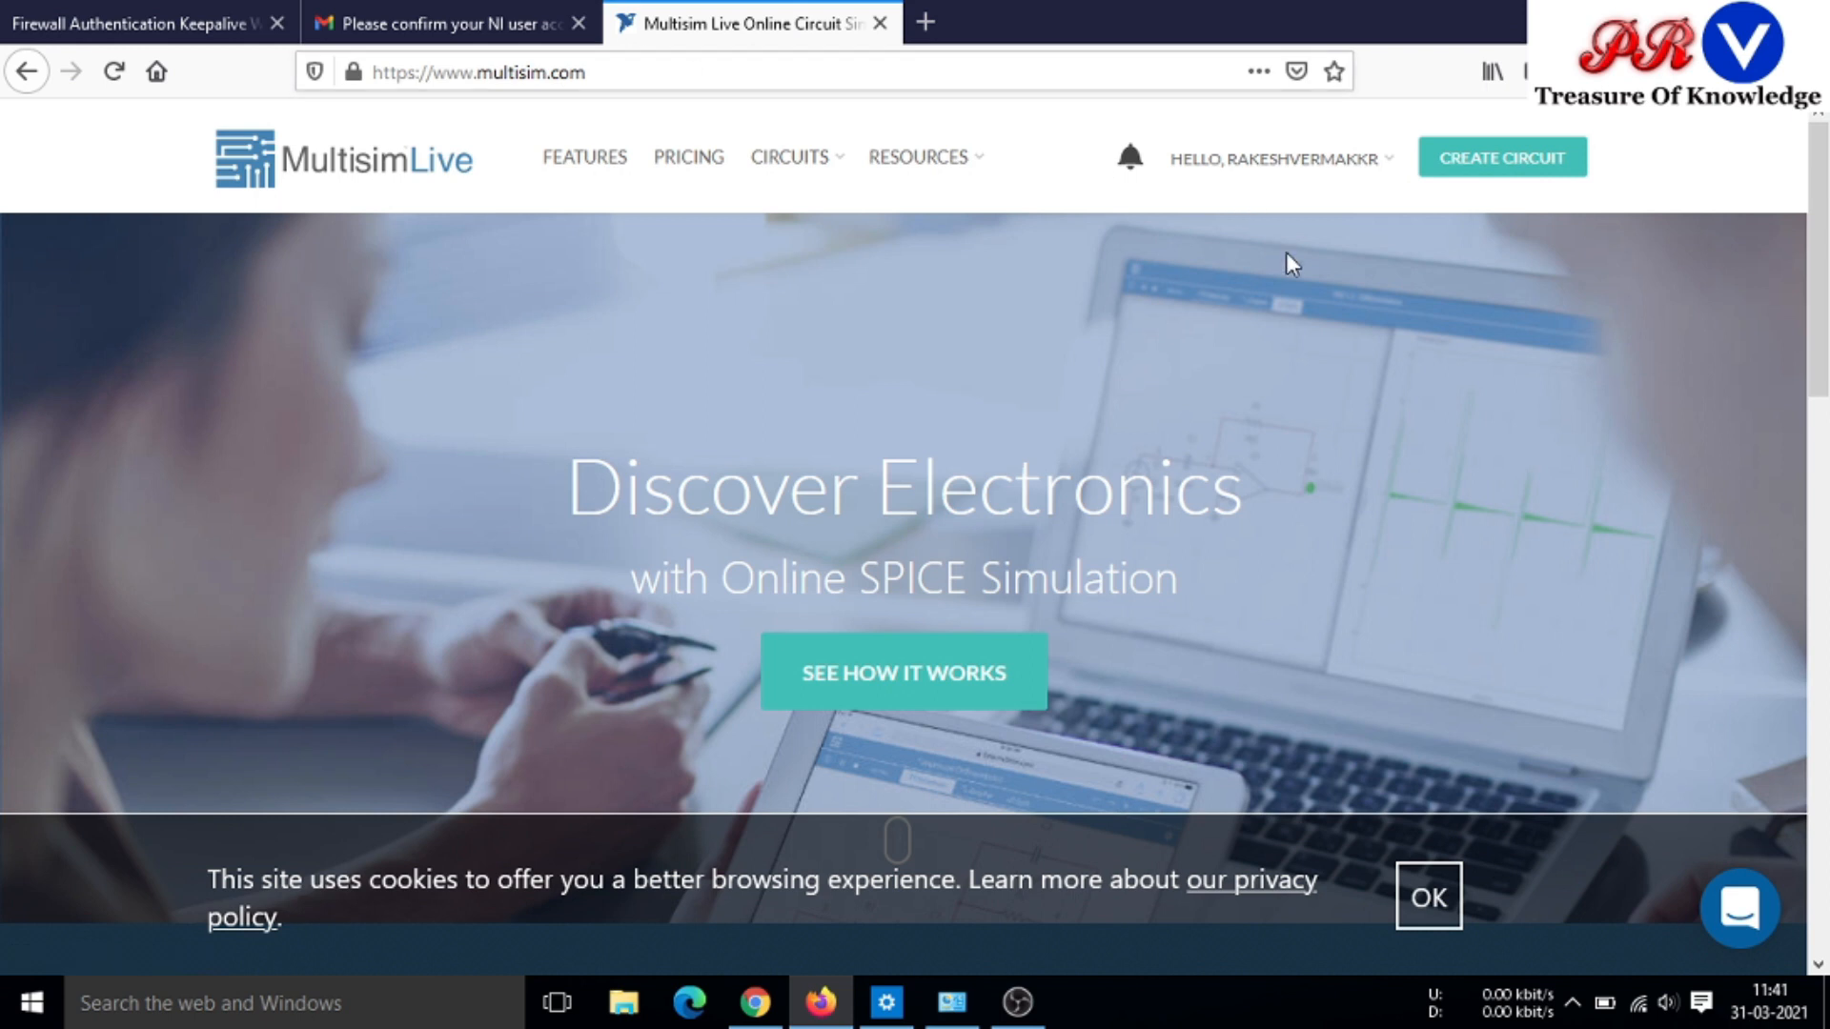
left_click(1516, 170)
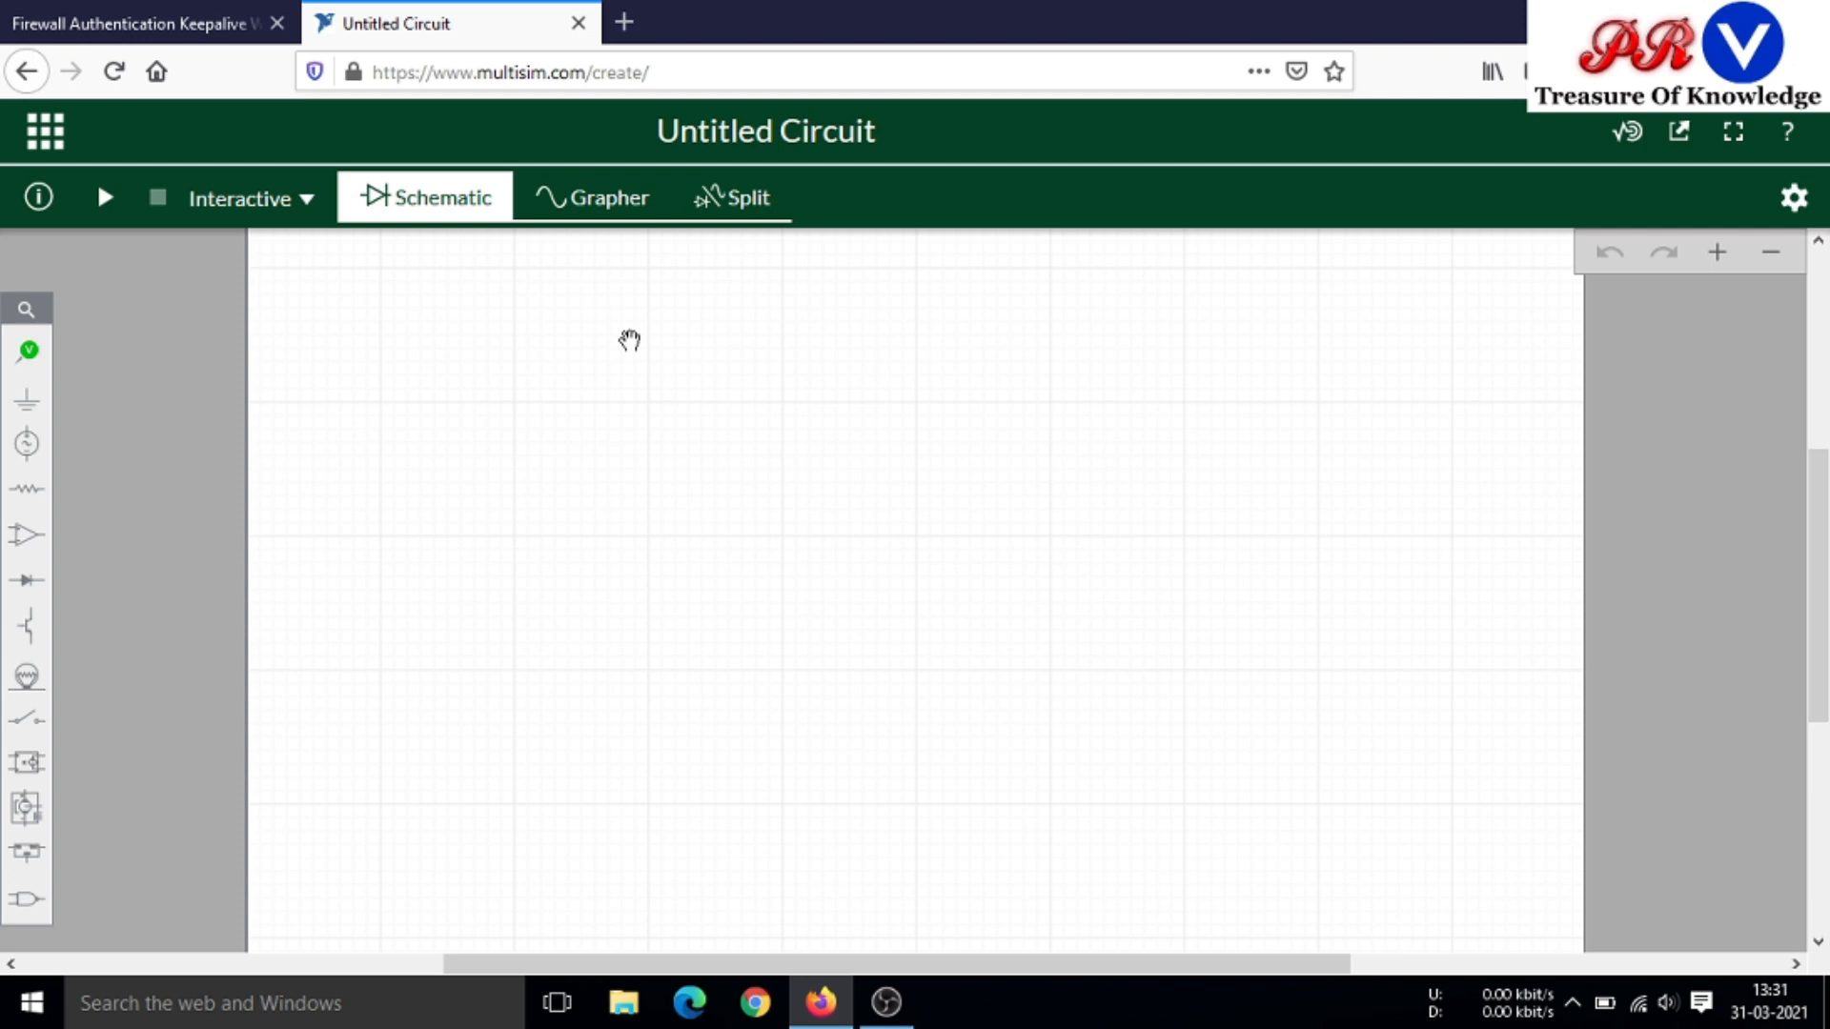
Place a resistor on the upper part of the schematic and duplicate it twice to form a horizontal row of three
left_click(28, 491)
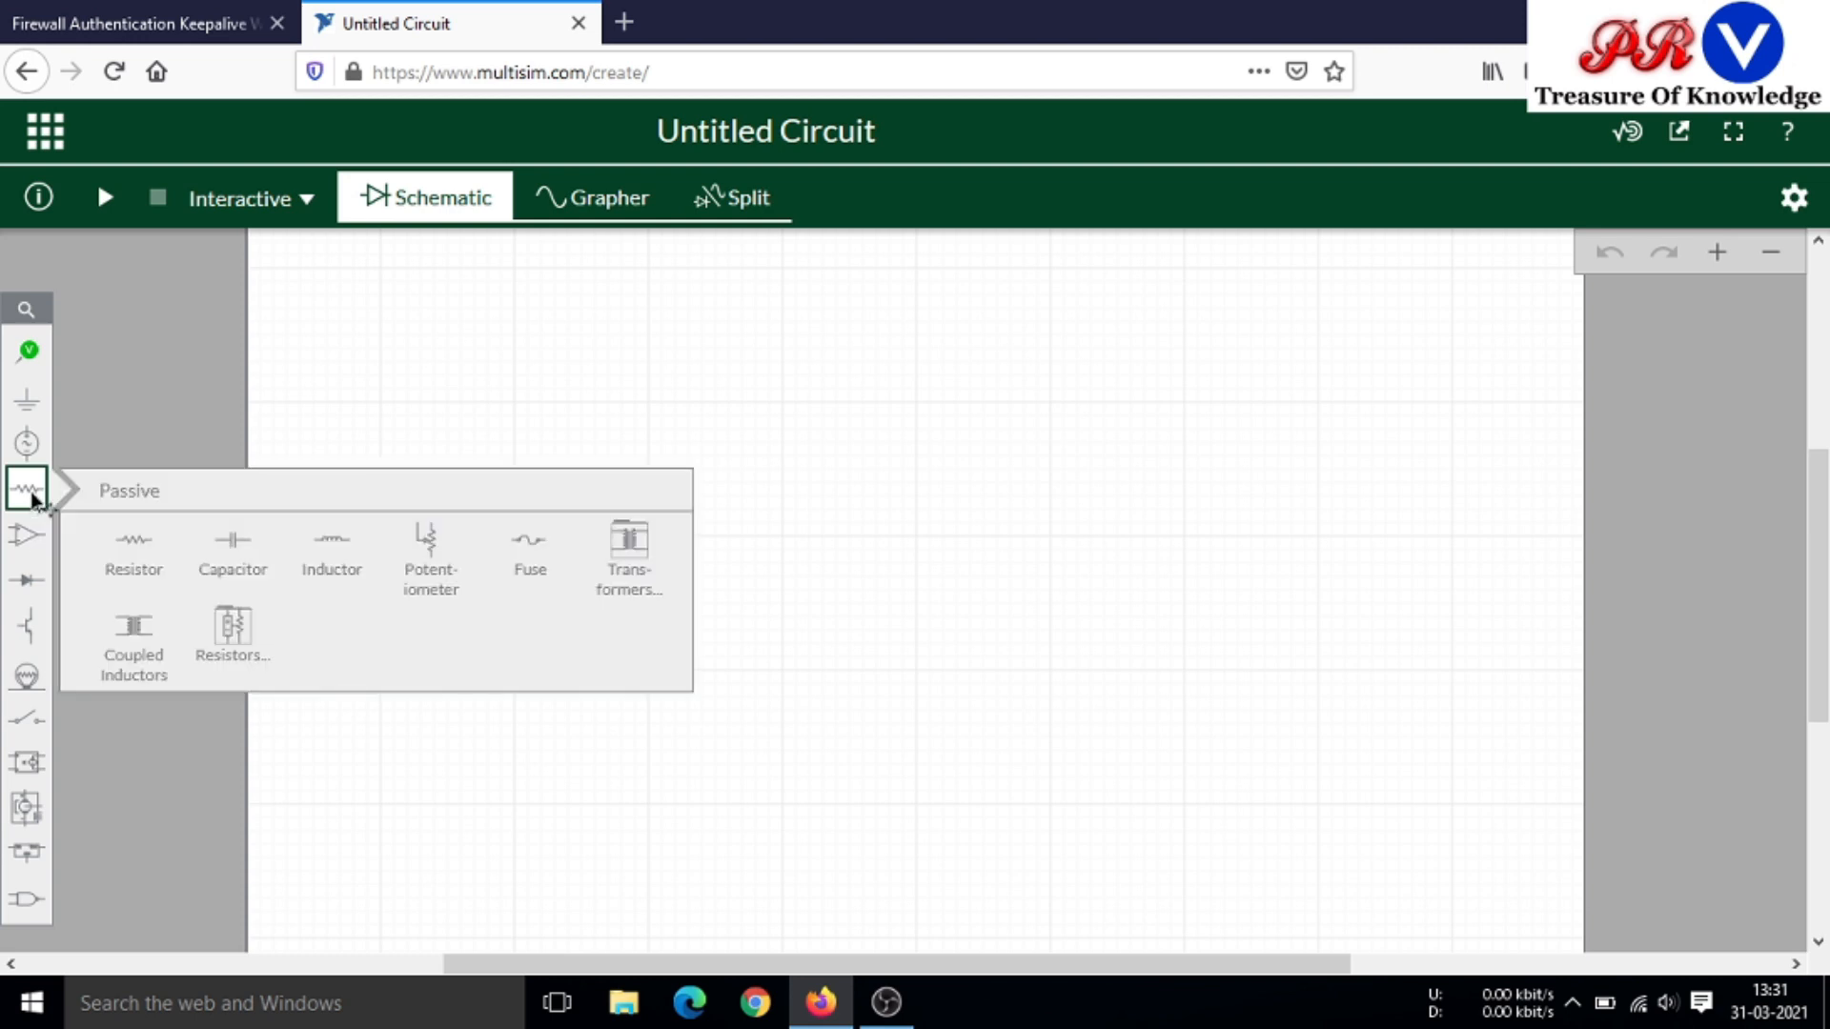
left_click(144, 557)
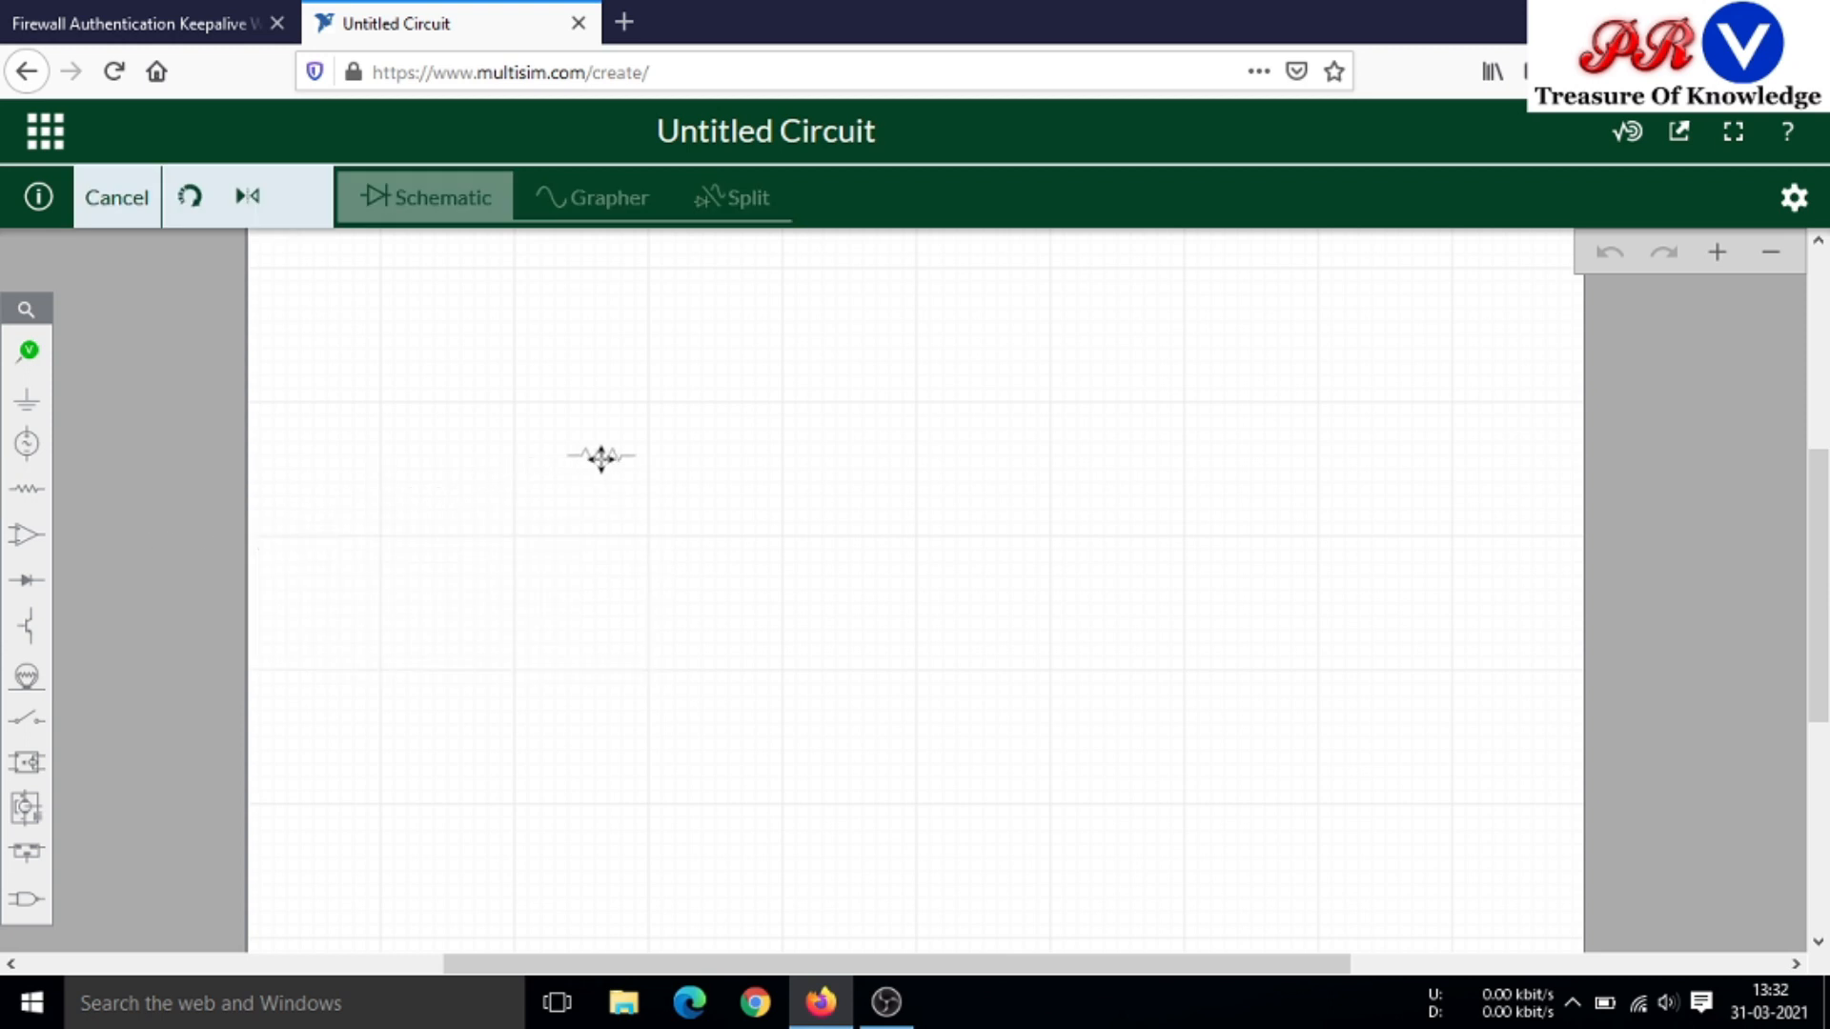
left_click(602, 457)
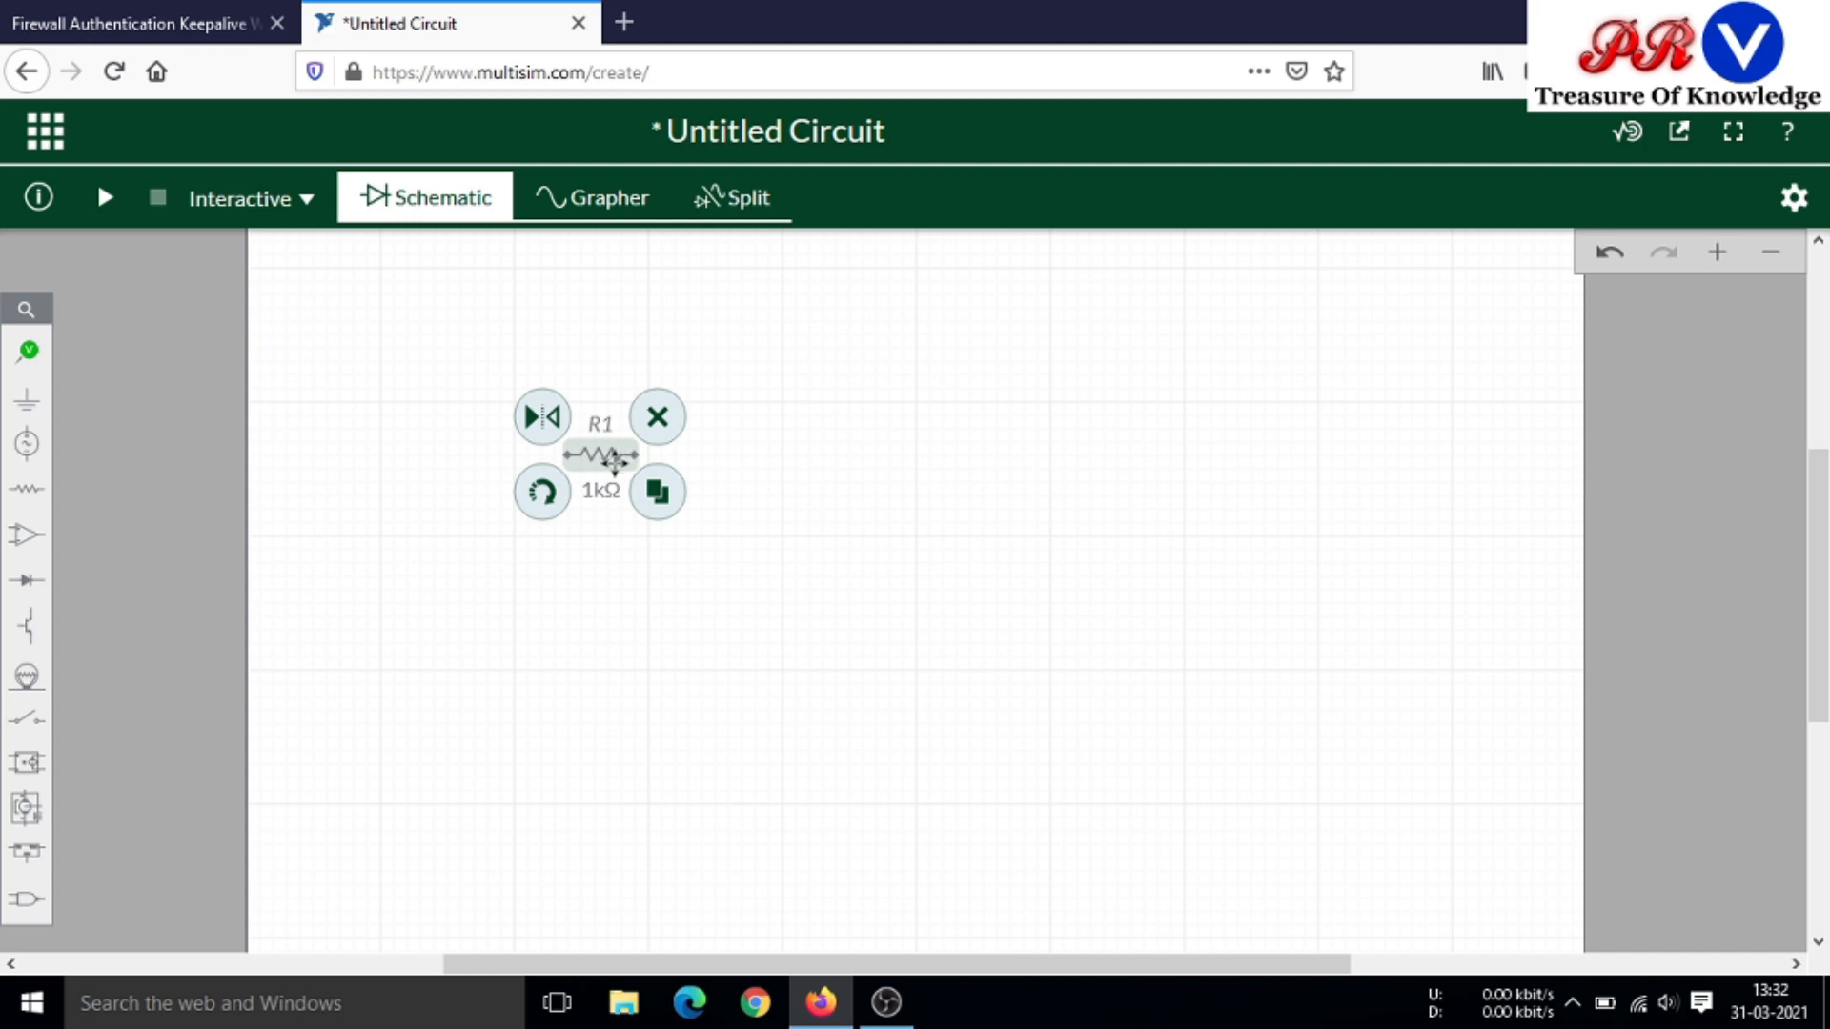
left_click(658, 491)
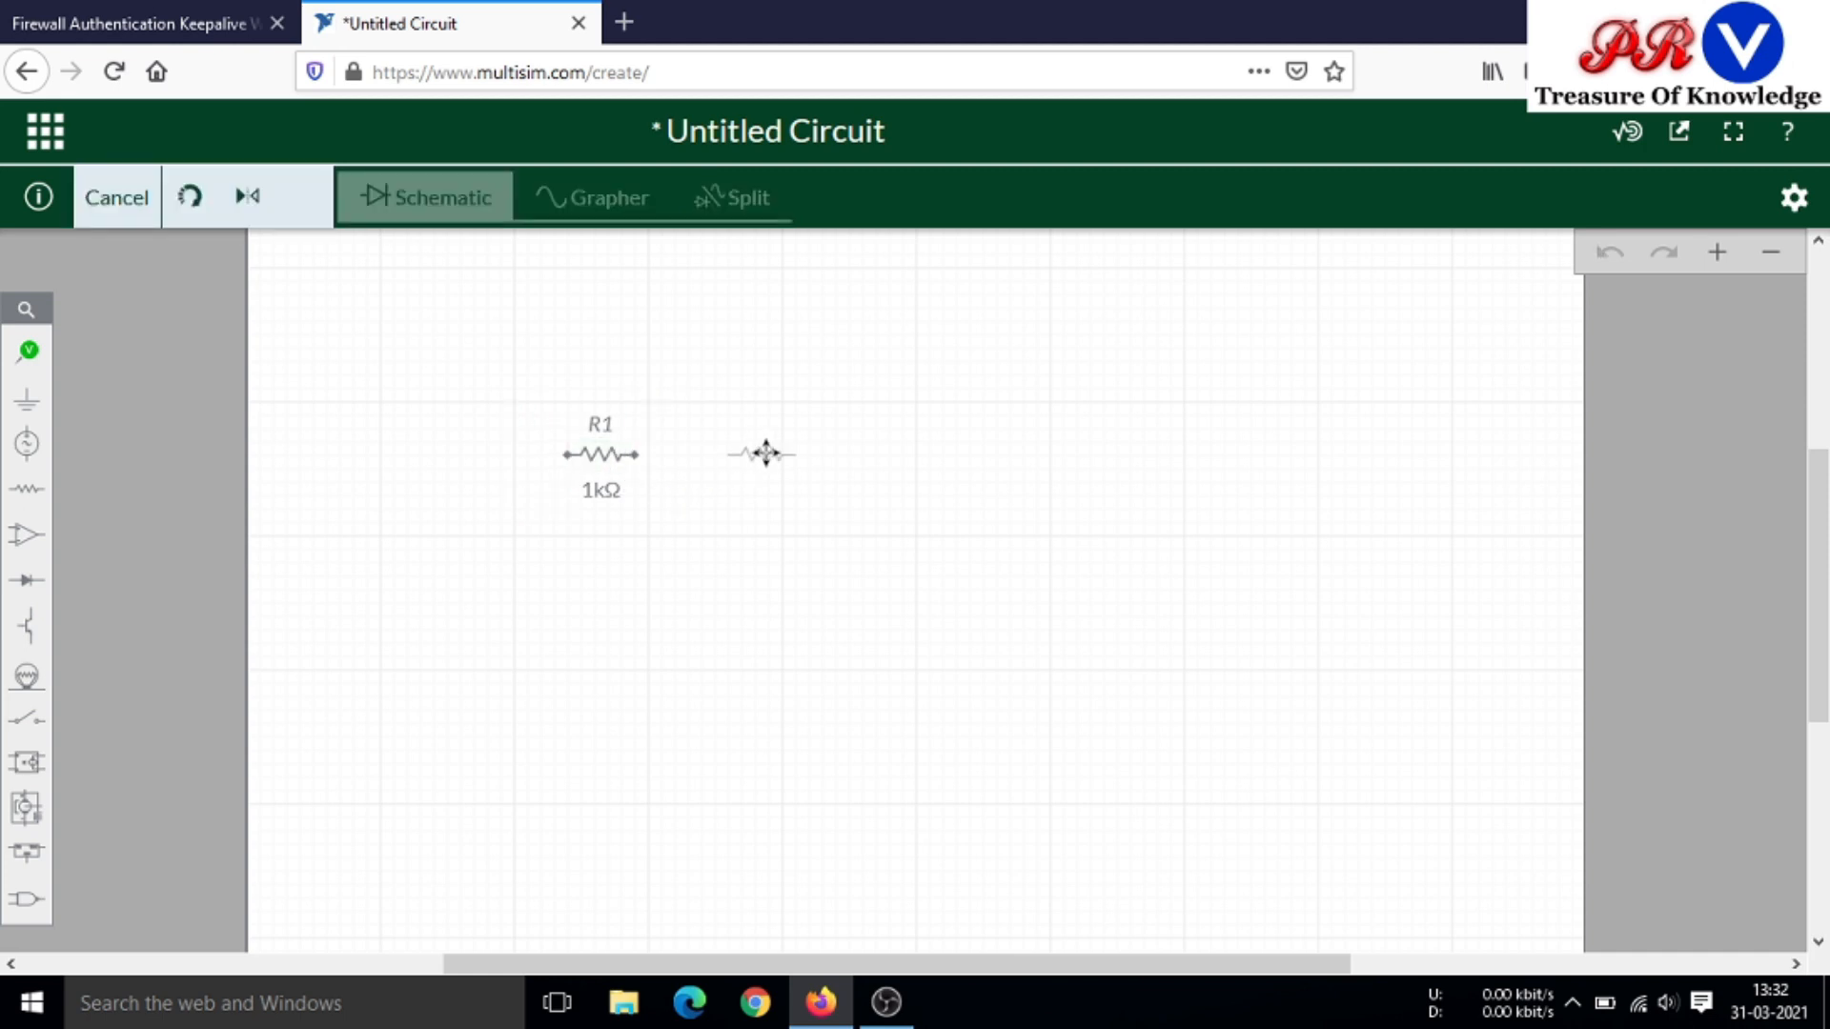
left_click(765, 453)
left_click(820, 493)
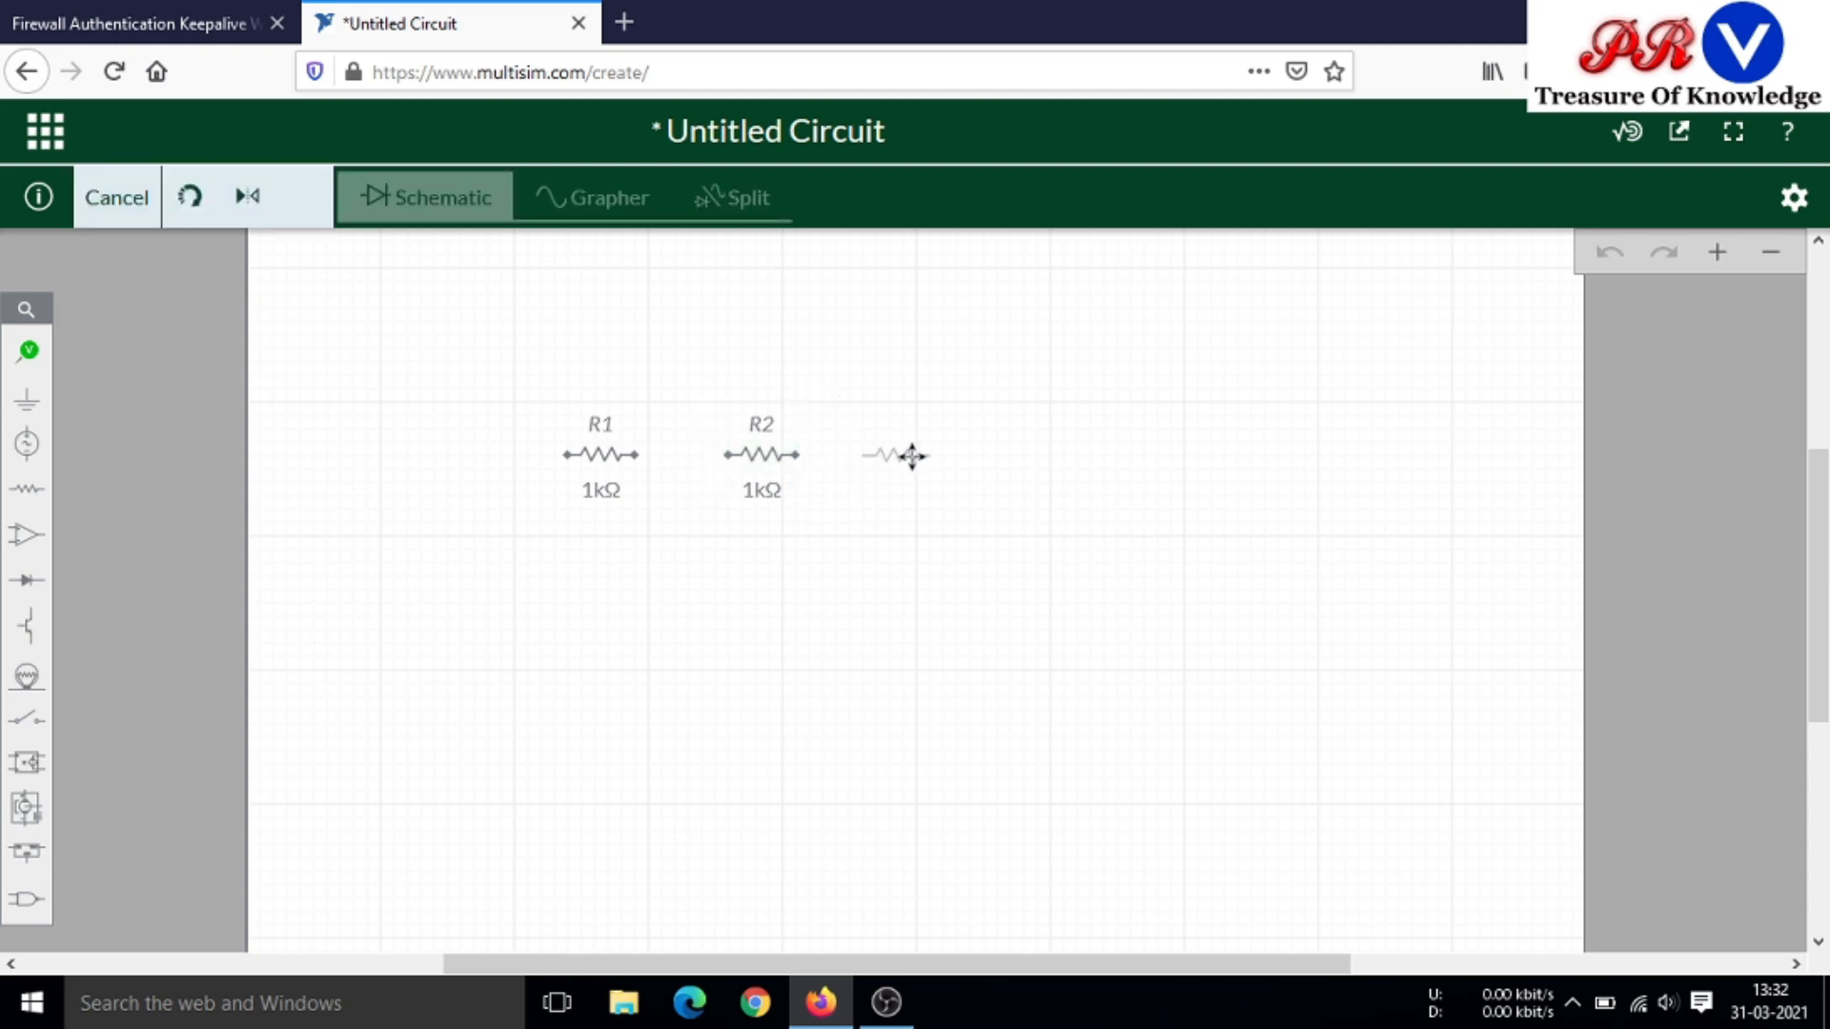
left_click(918, 455)
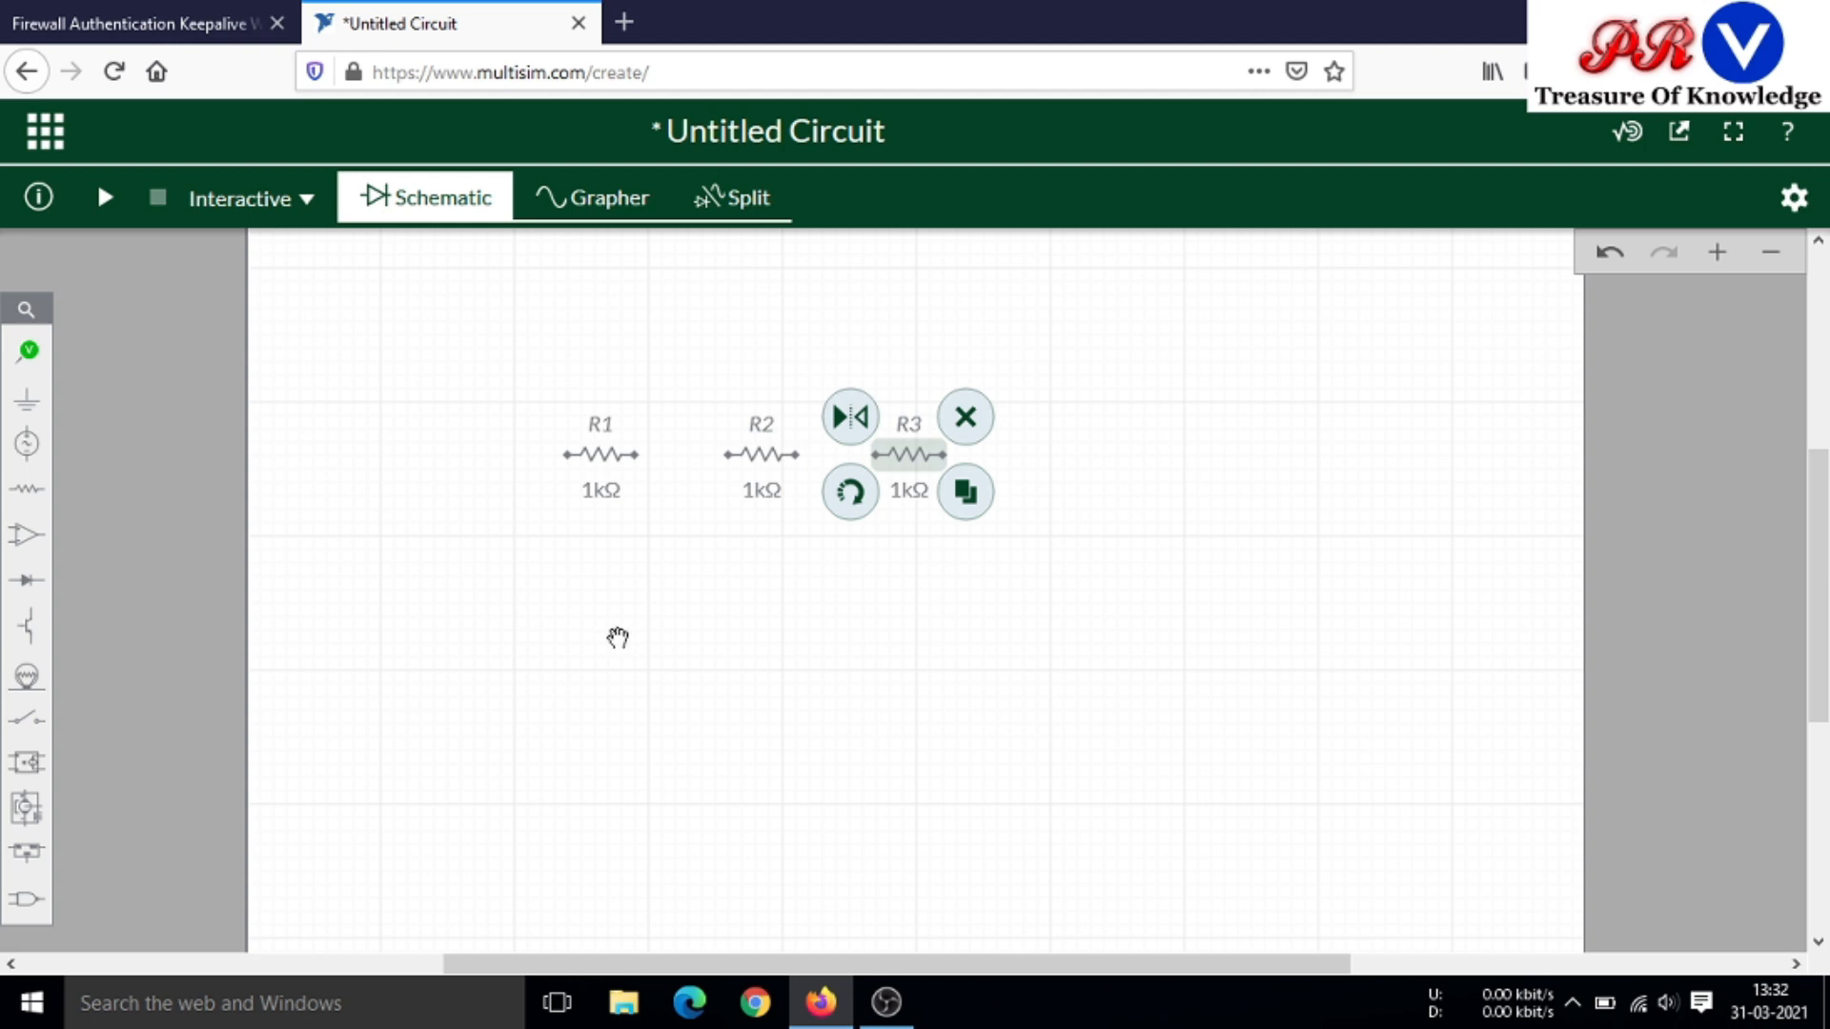
left_click(613, 633)
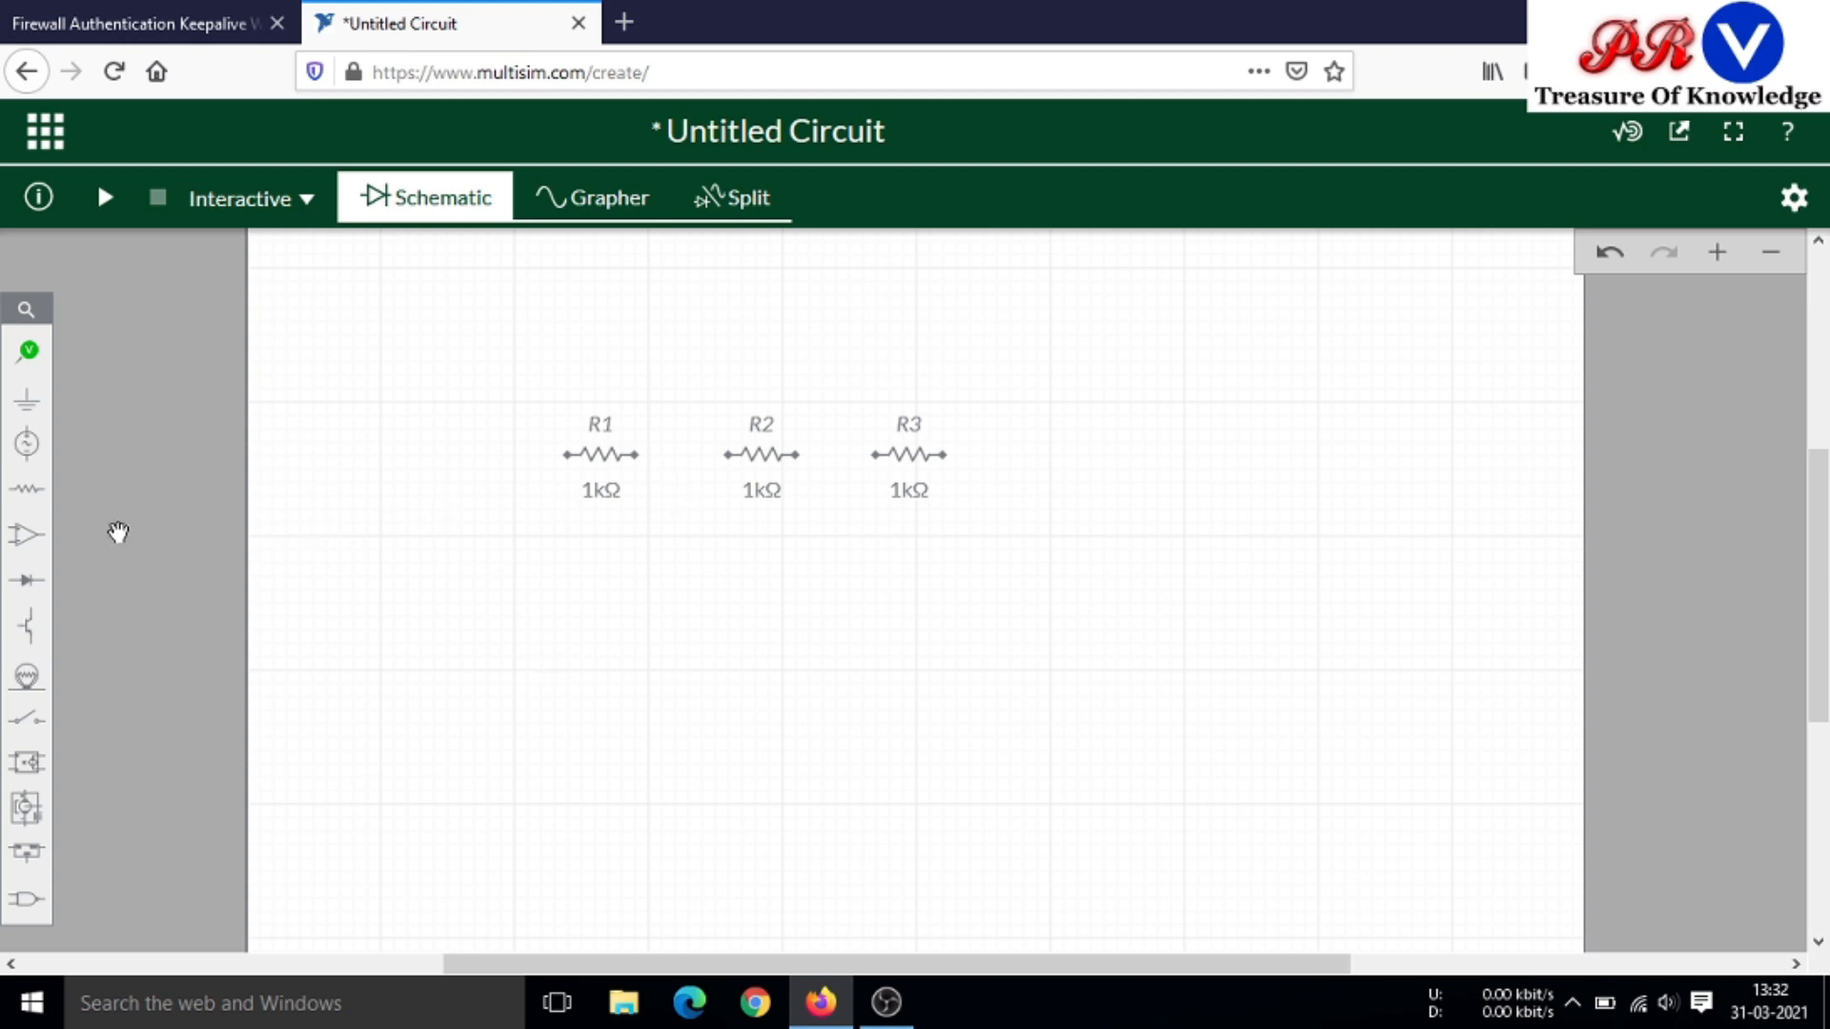
Place a DC voltage source below and to the left of resistor R1
left_click(28, 448)
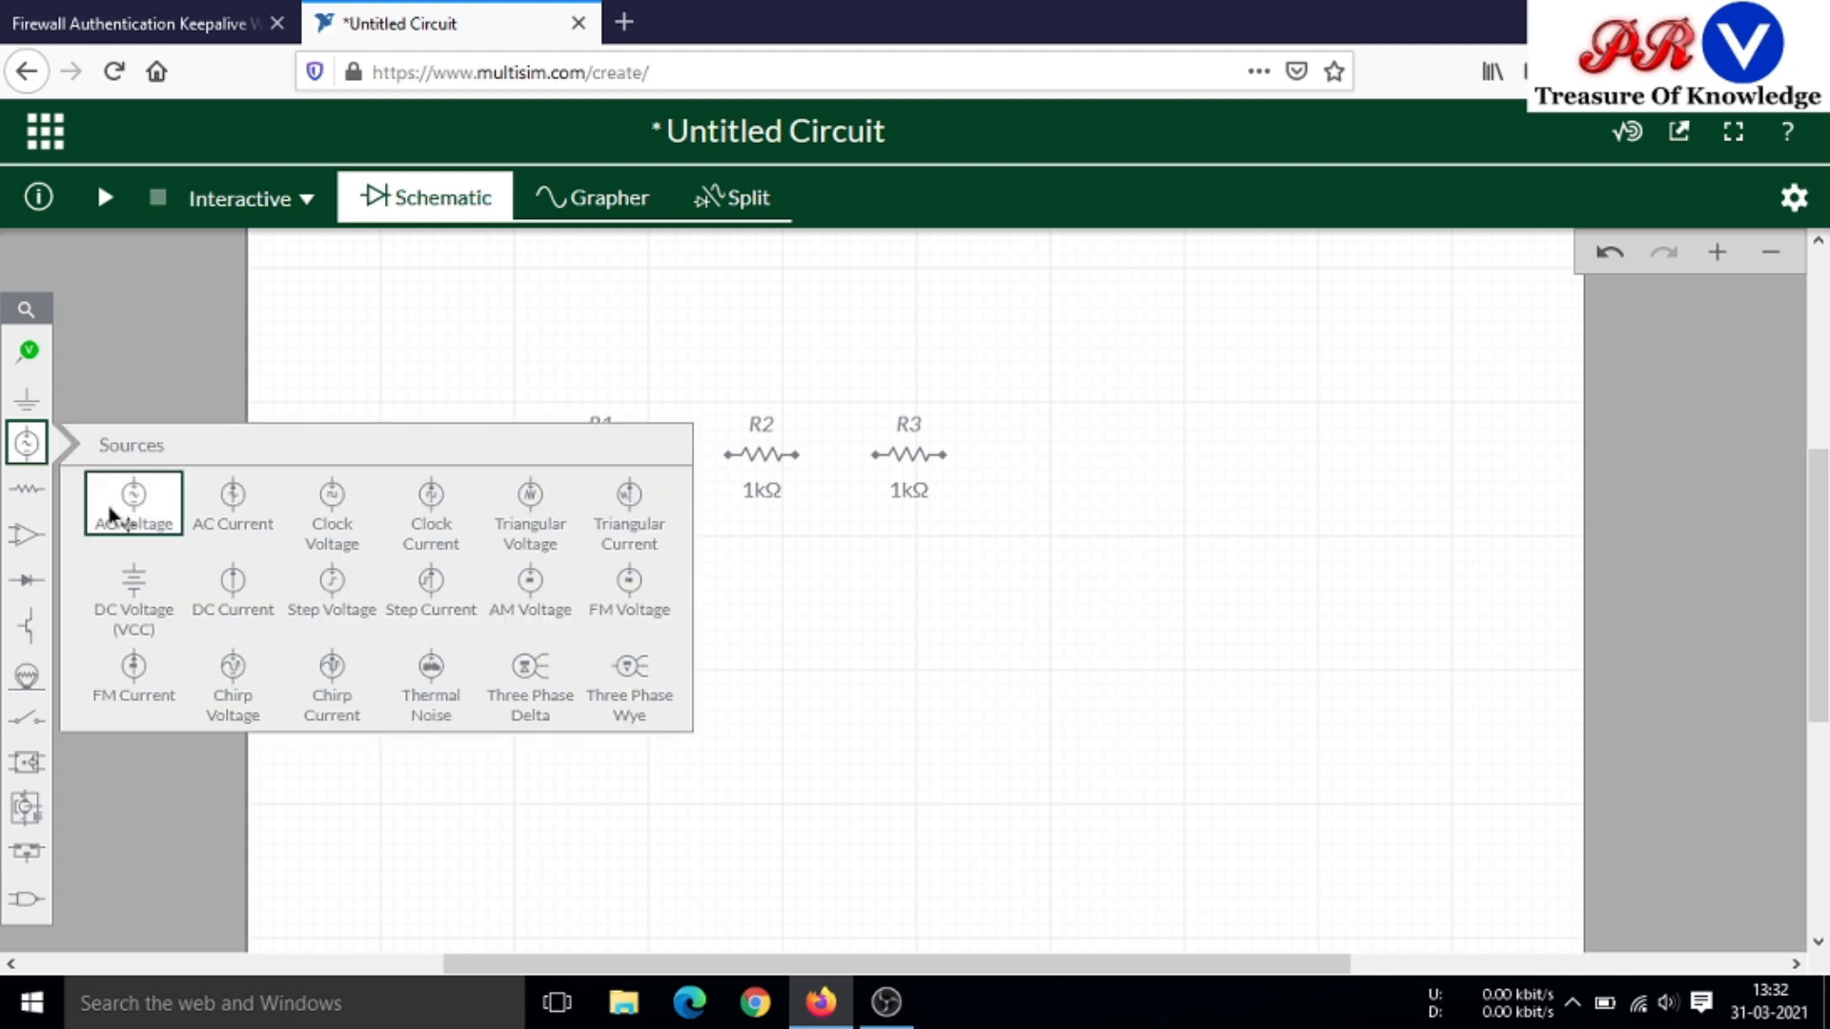
left_click(134, 583)
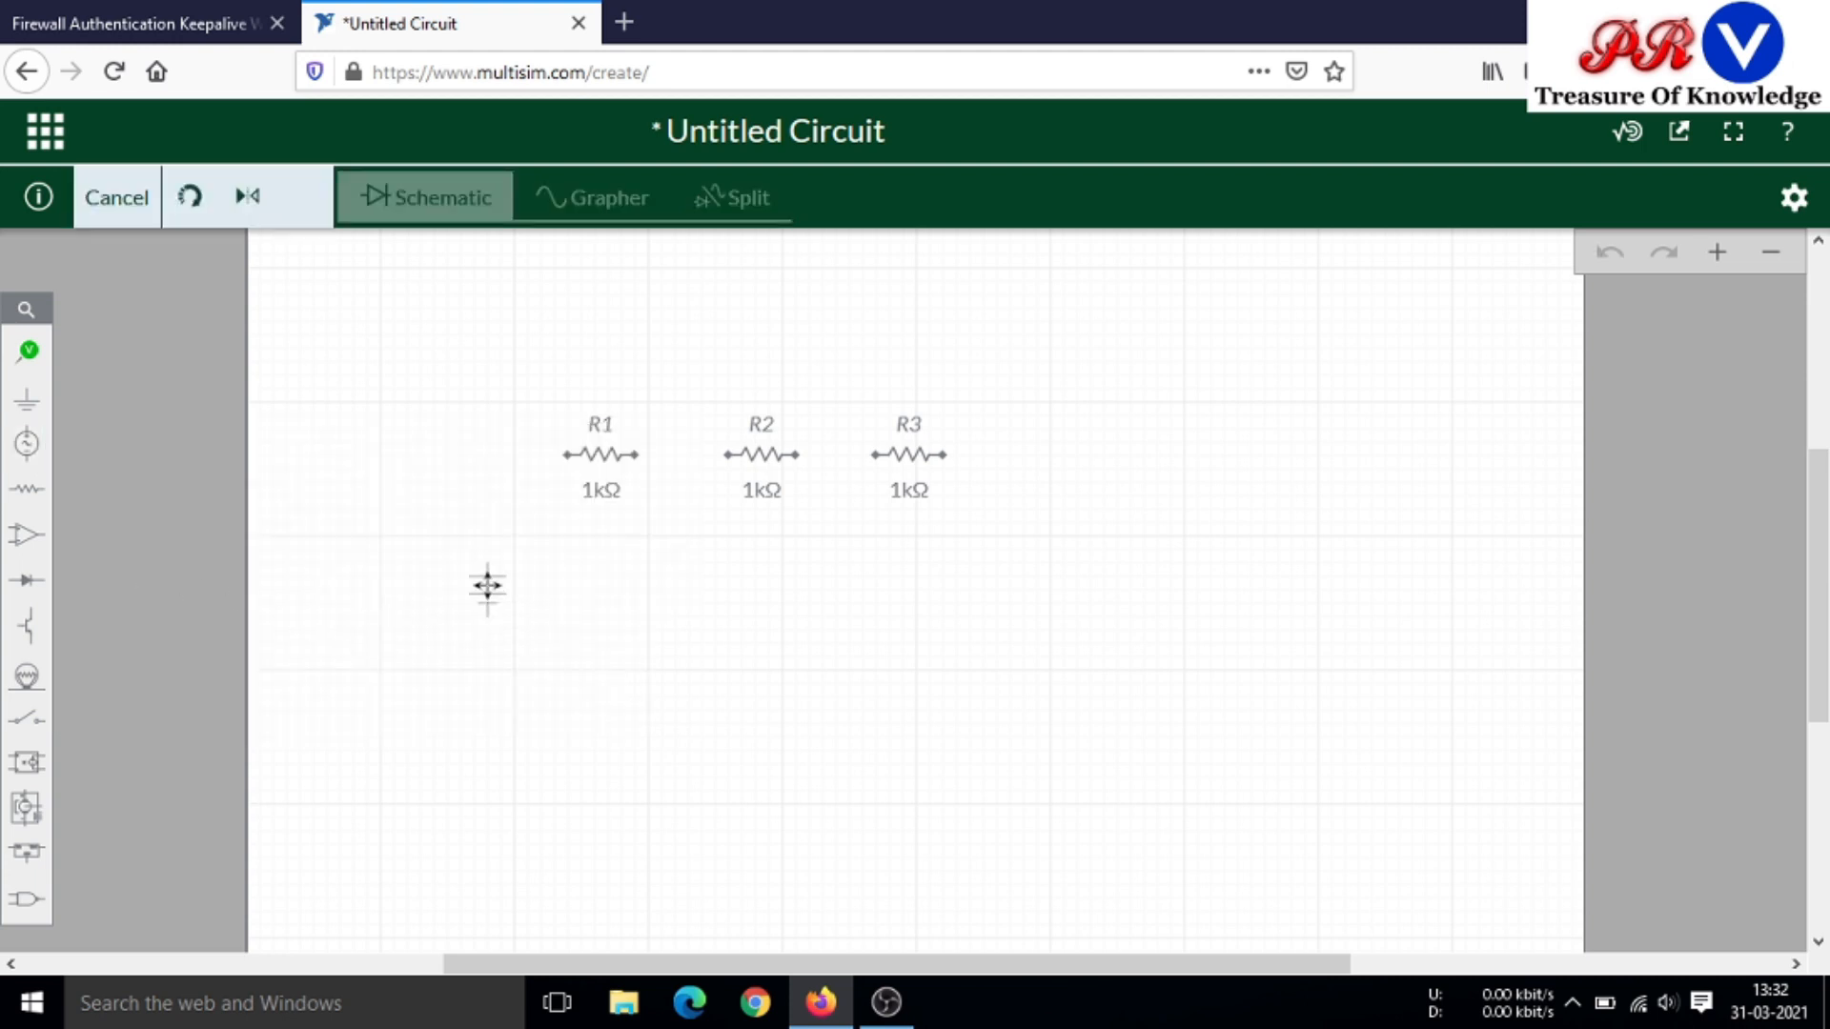
left_click(487, 587)
left_click(682, 648)
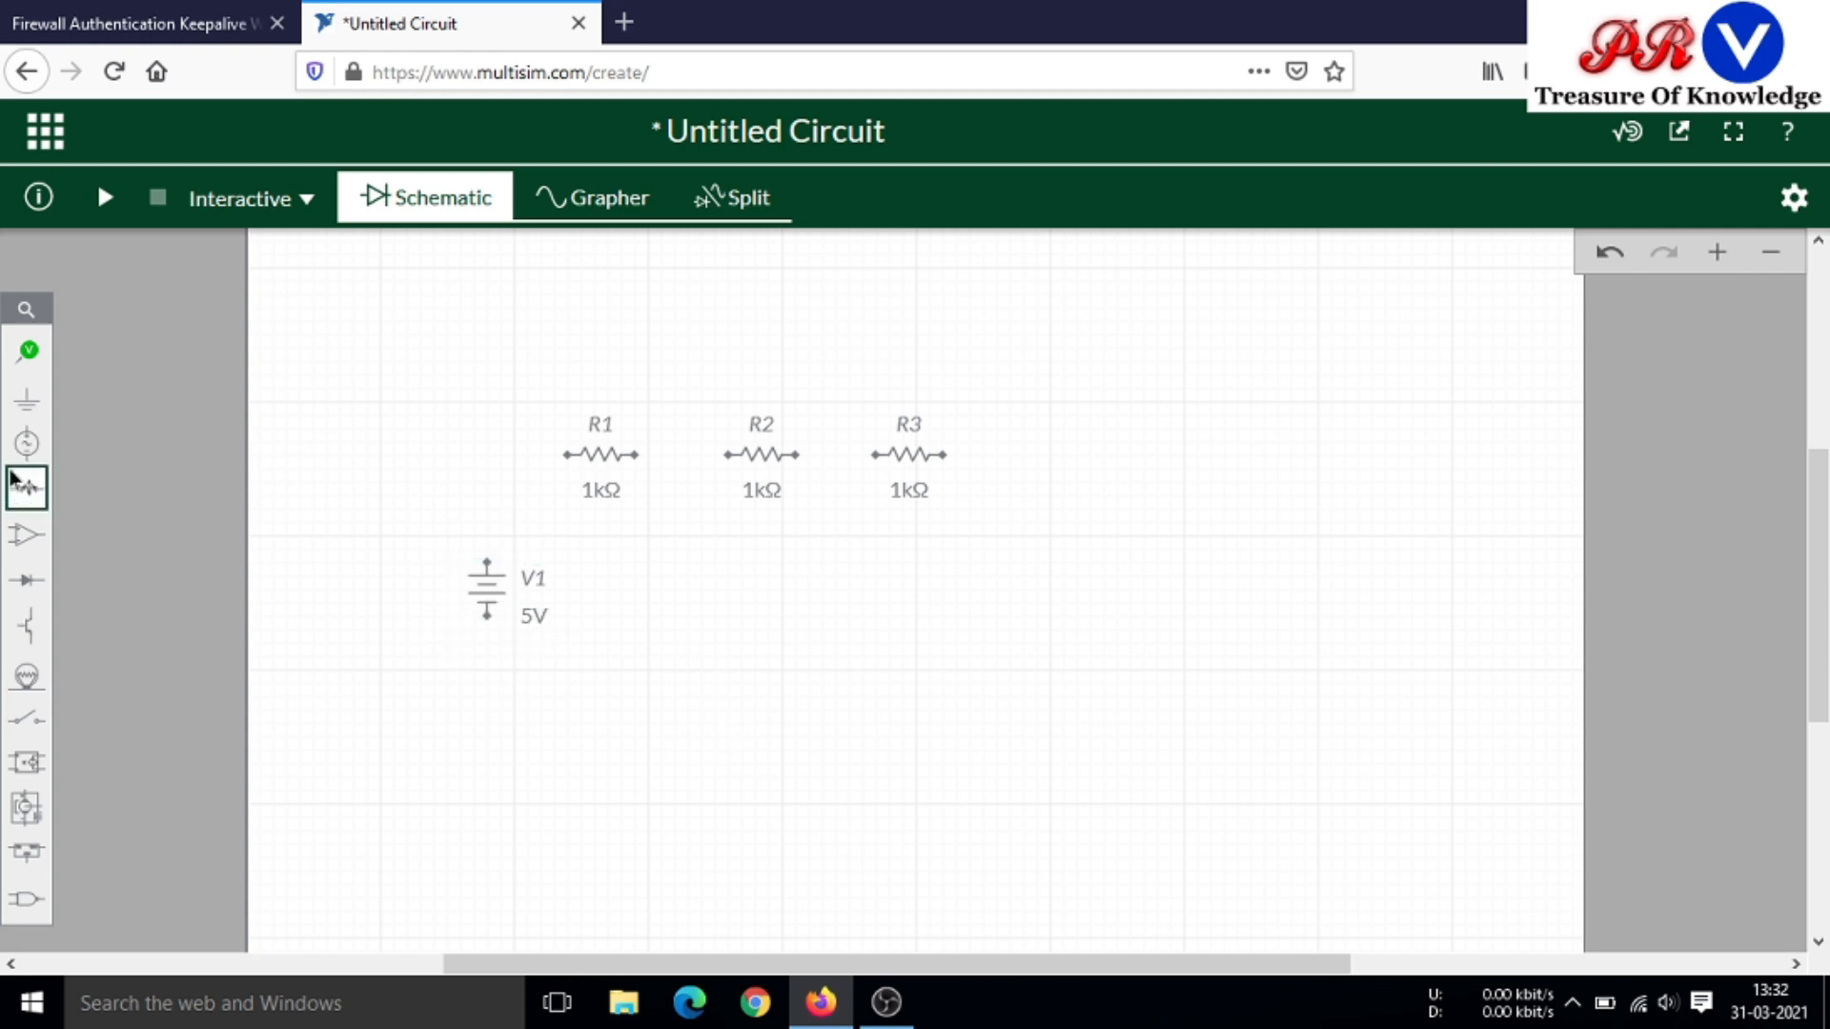
Place a ground symbol below the row of resistors, lower than the voltage source
left_click(28, 414)
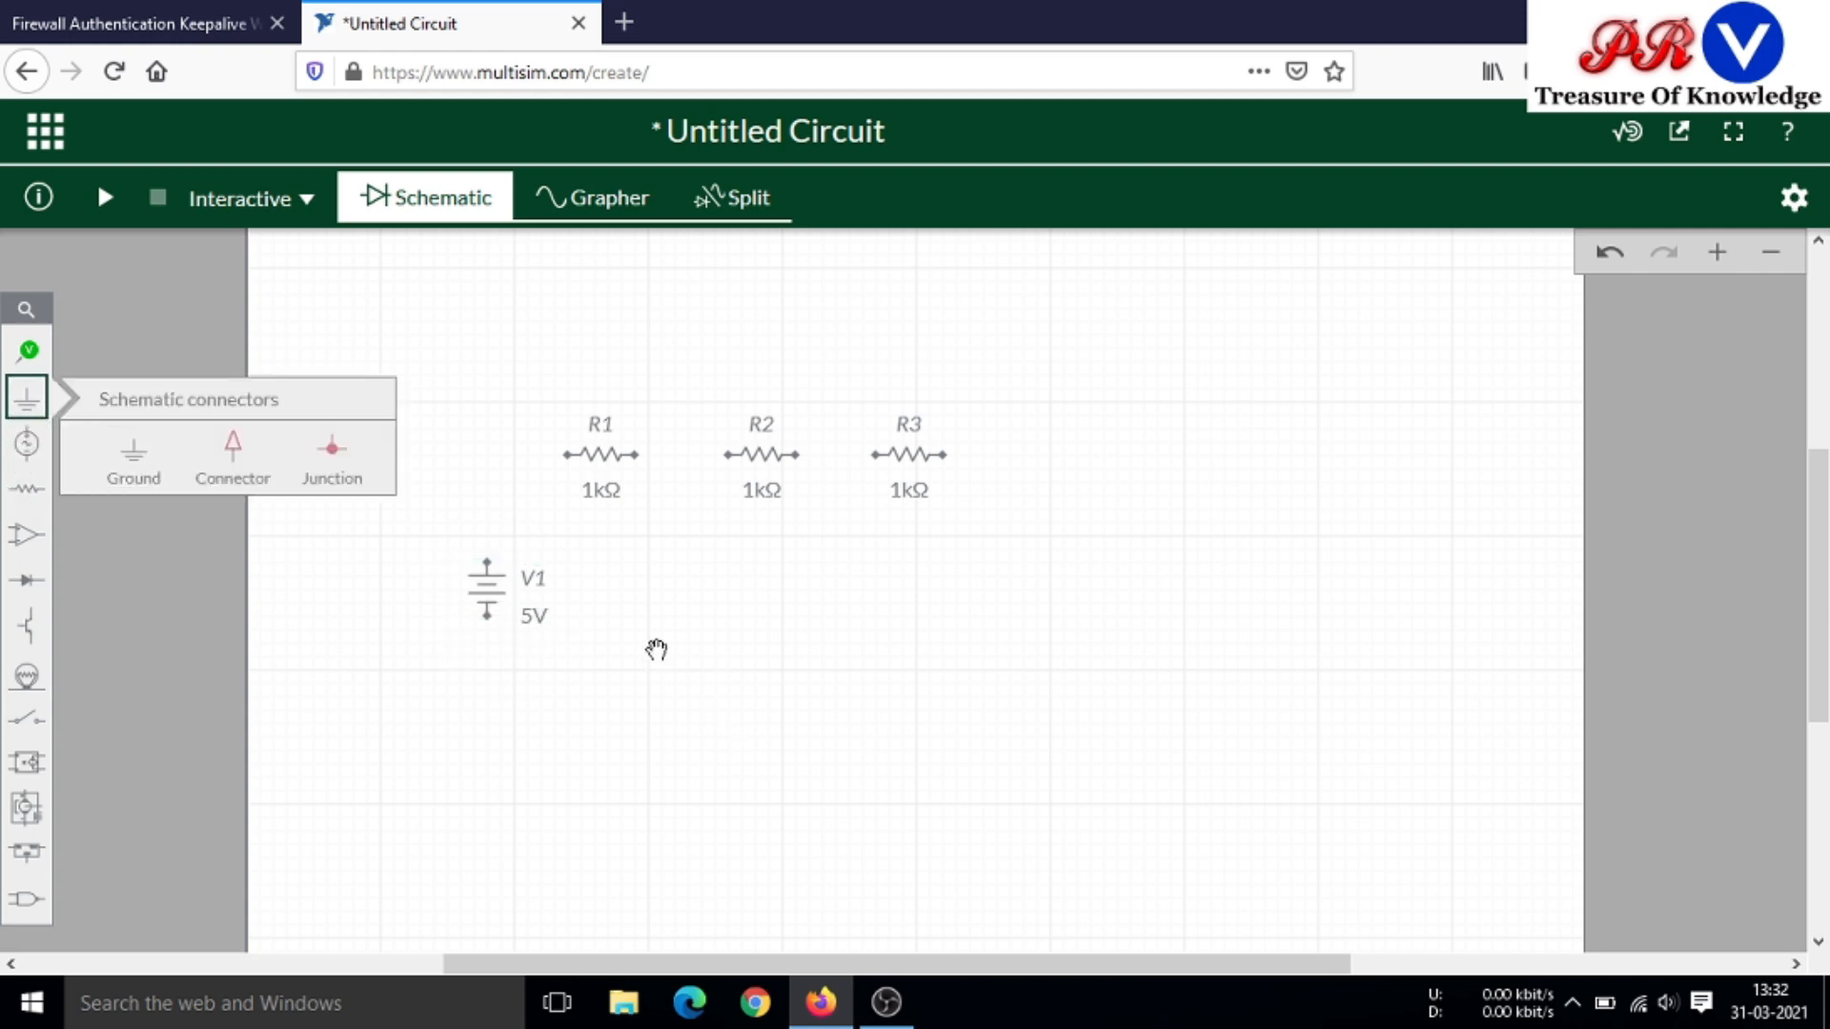
left_click(143, 463)
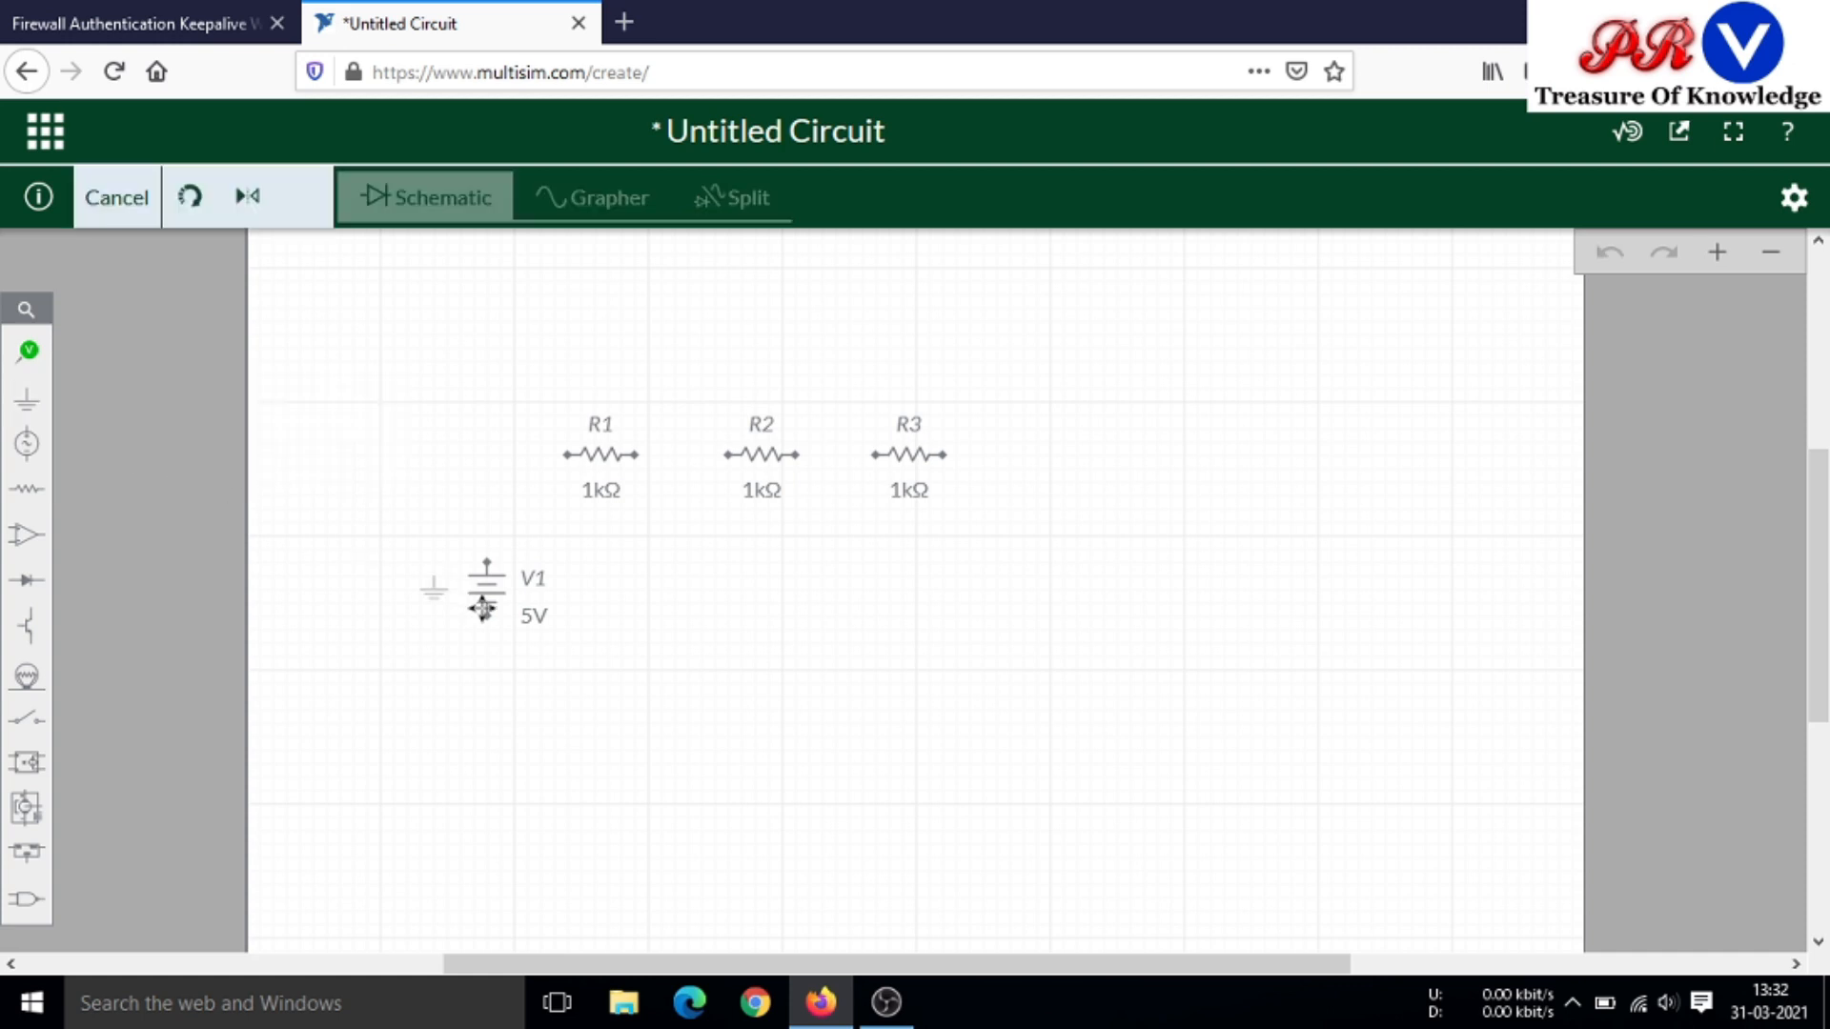
left_click(783, 690)
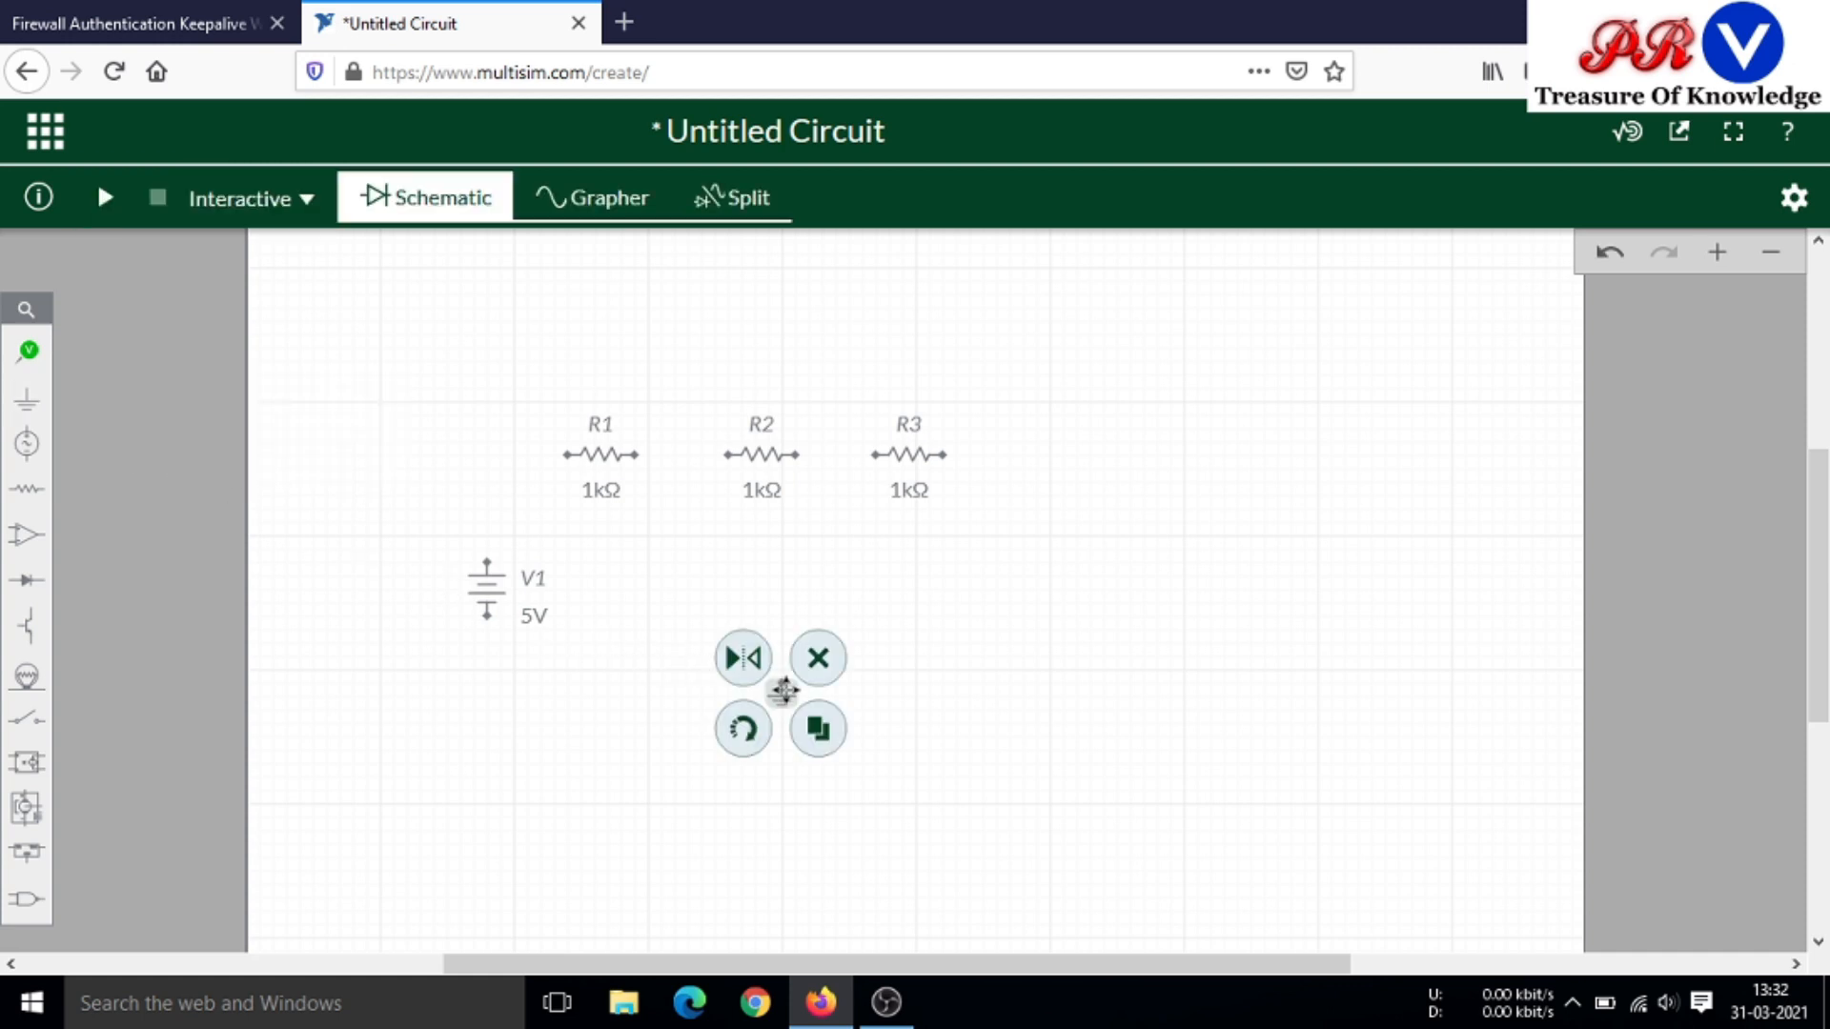
left_click(920, 708)
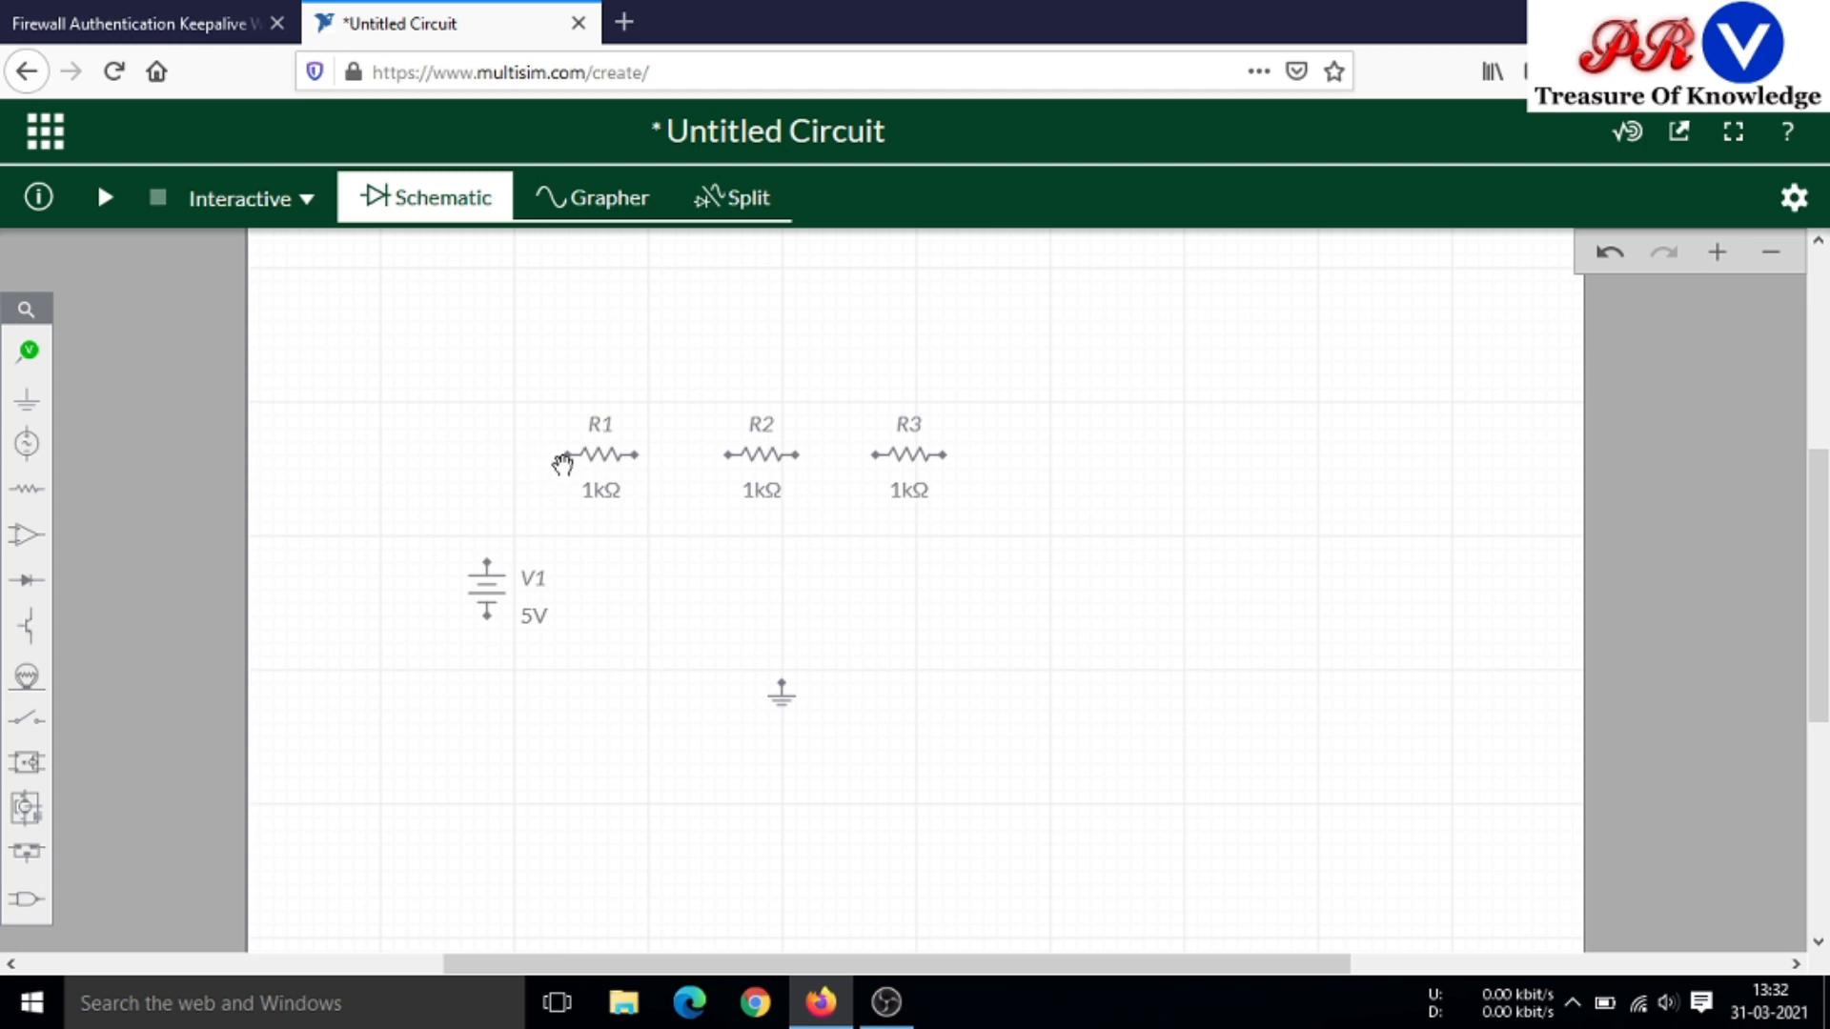
Wire the left terminal of resistor R1 to the upper terminal of voltage source V1
left_click(583, 459)
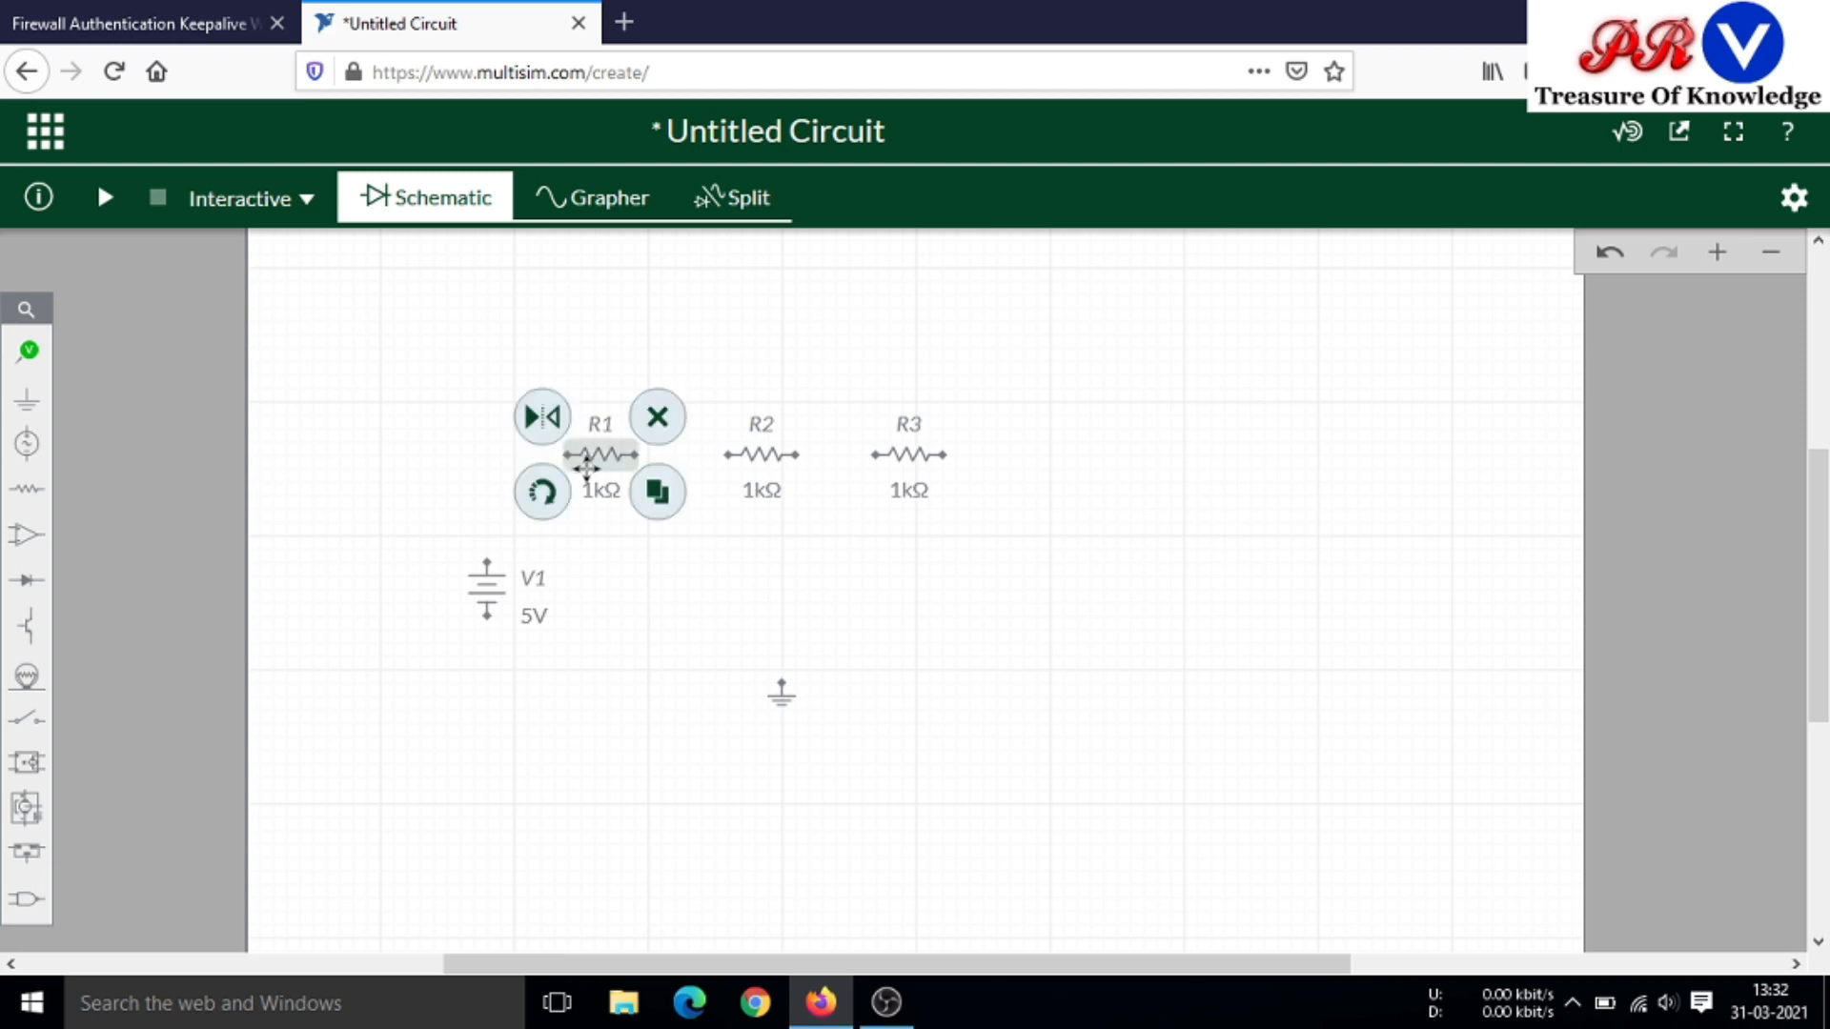
left_click(553, 458)
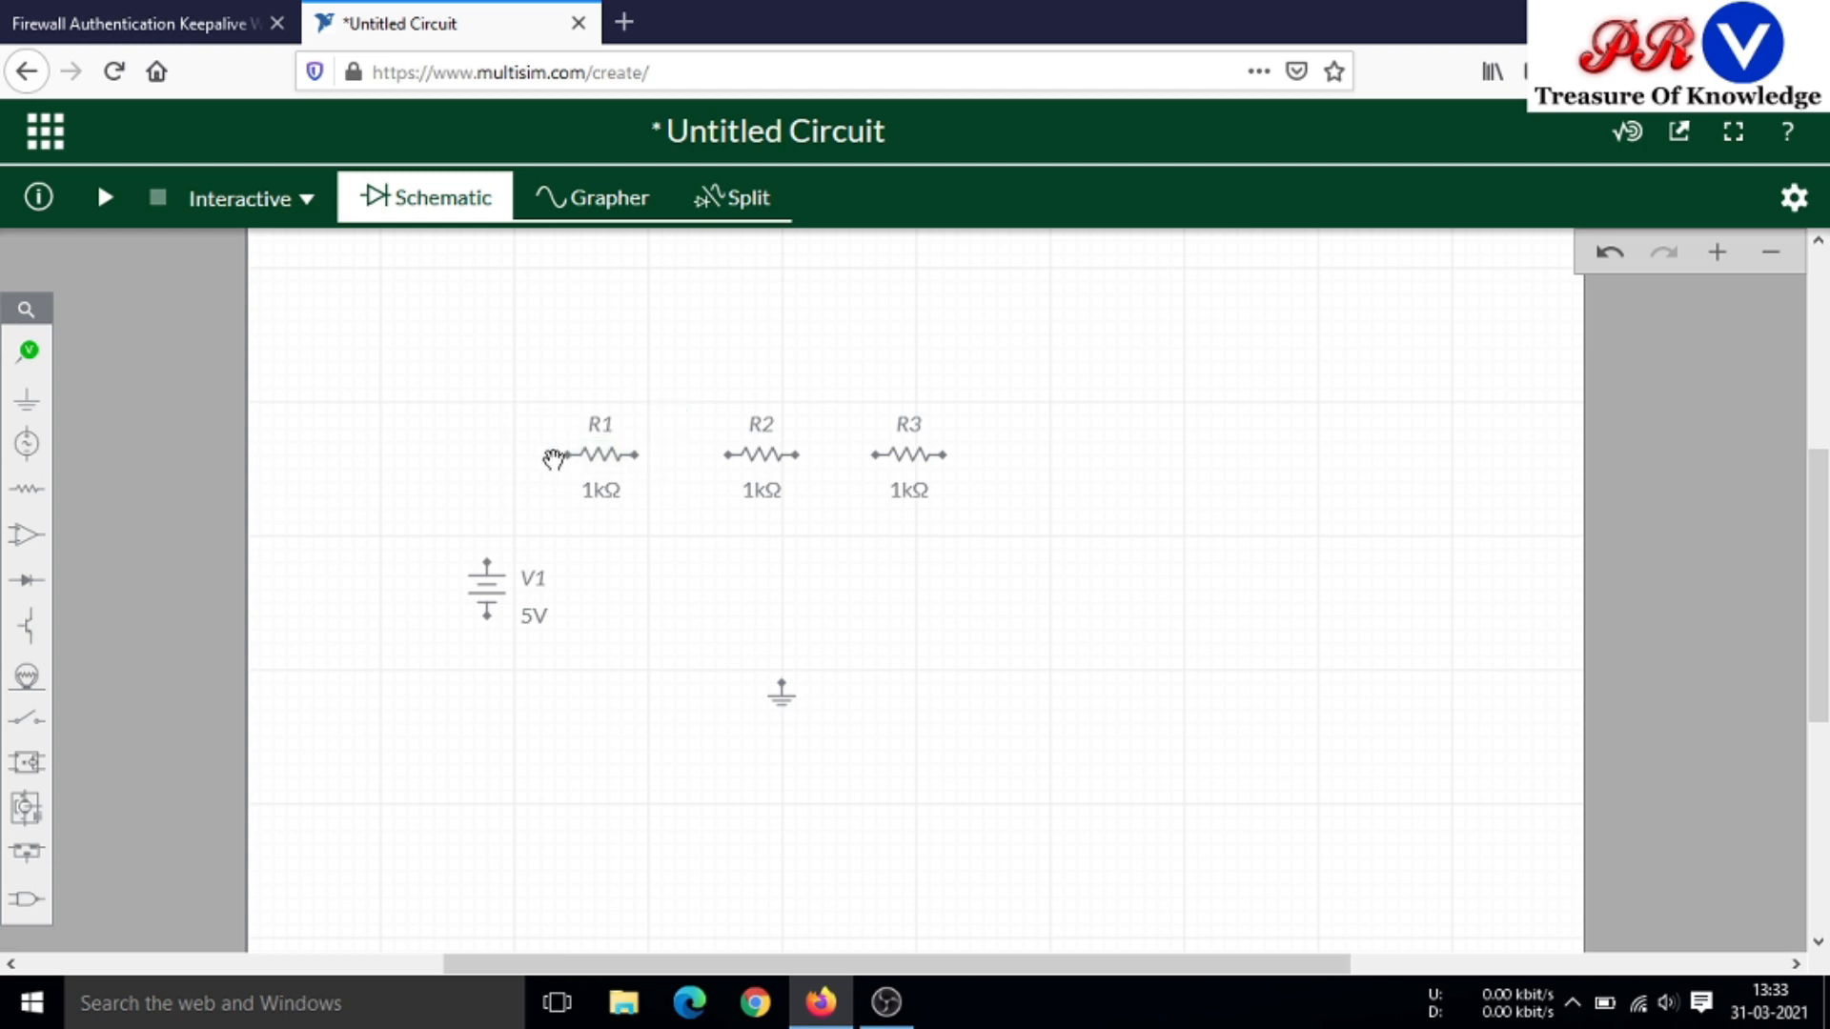
left_click_drag(563, 461, 491, 562)
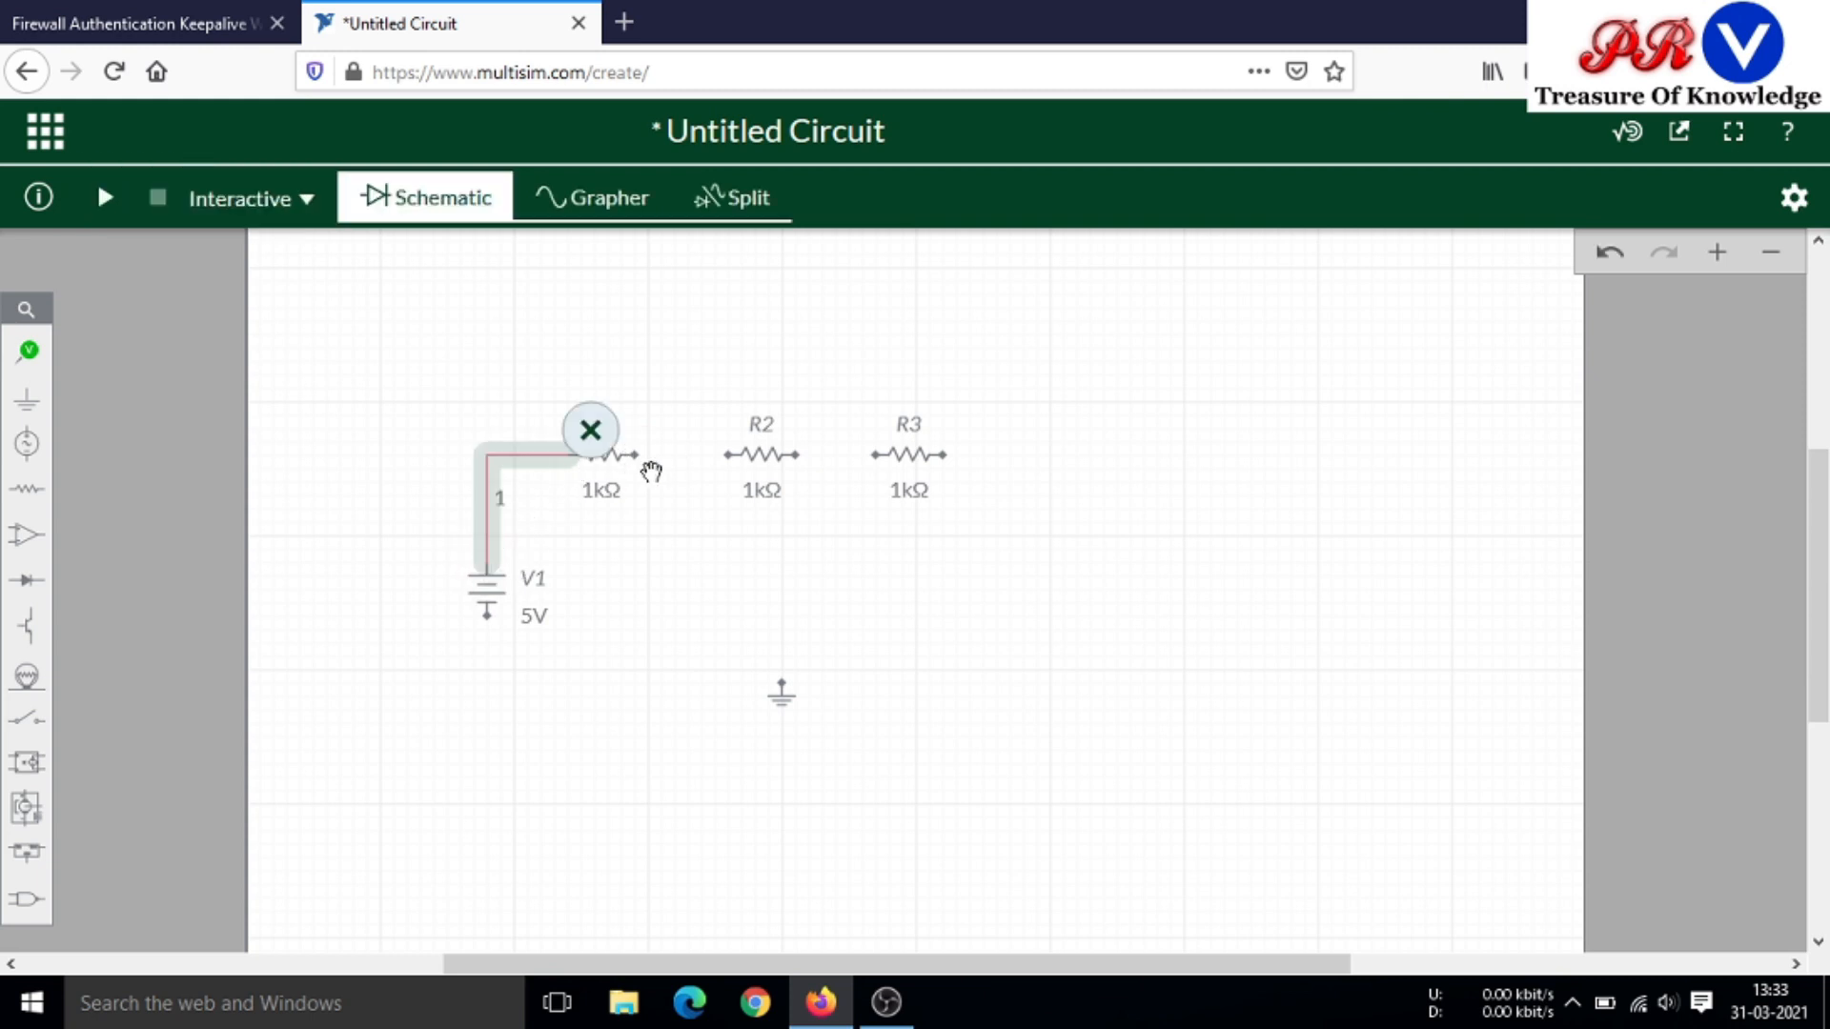
Wire R1 to R2 and R2 to R3 so the three resistors are in series
left_click(643, 462)
left_click(657, 492)
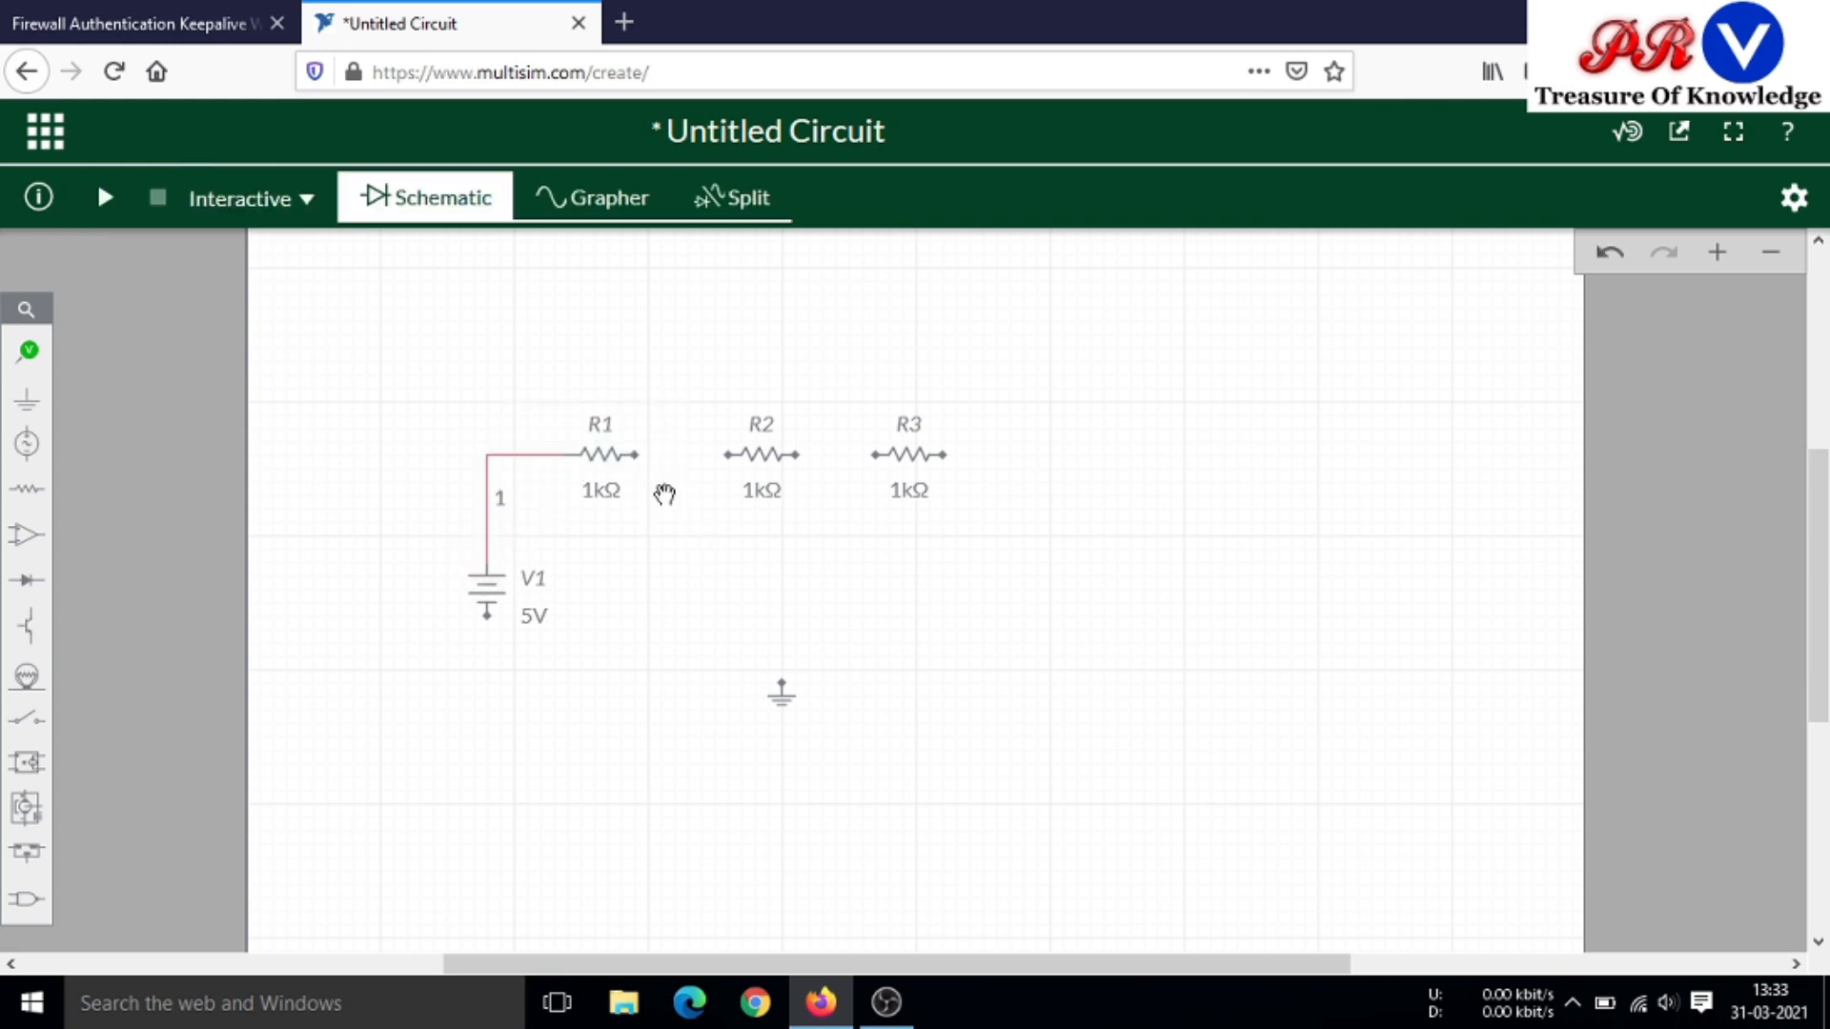
left_click_drag(643, 462, 730, 456)
left_click_drag(805, 469, 726, 458)
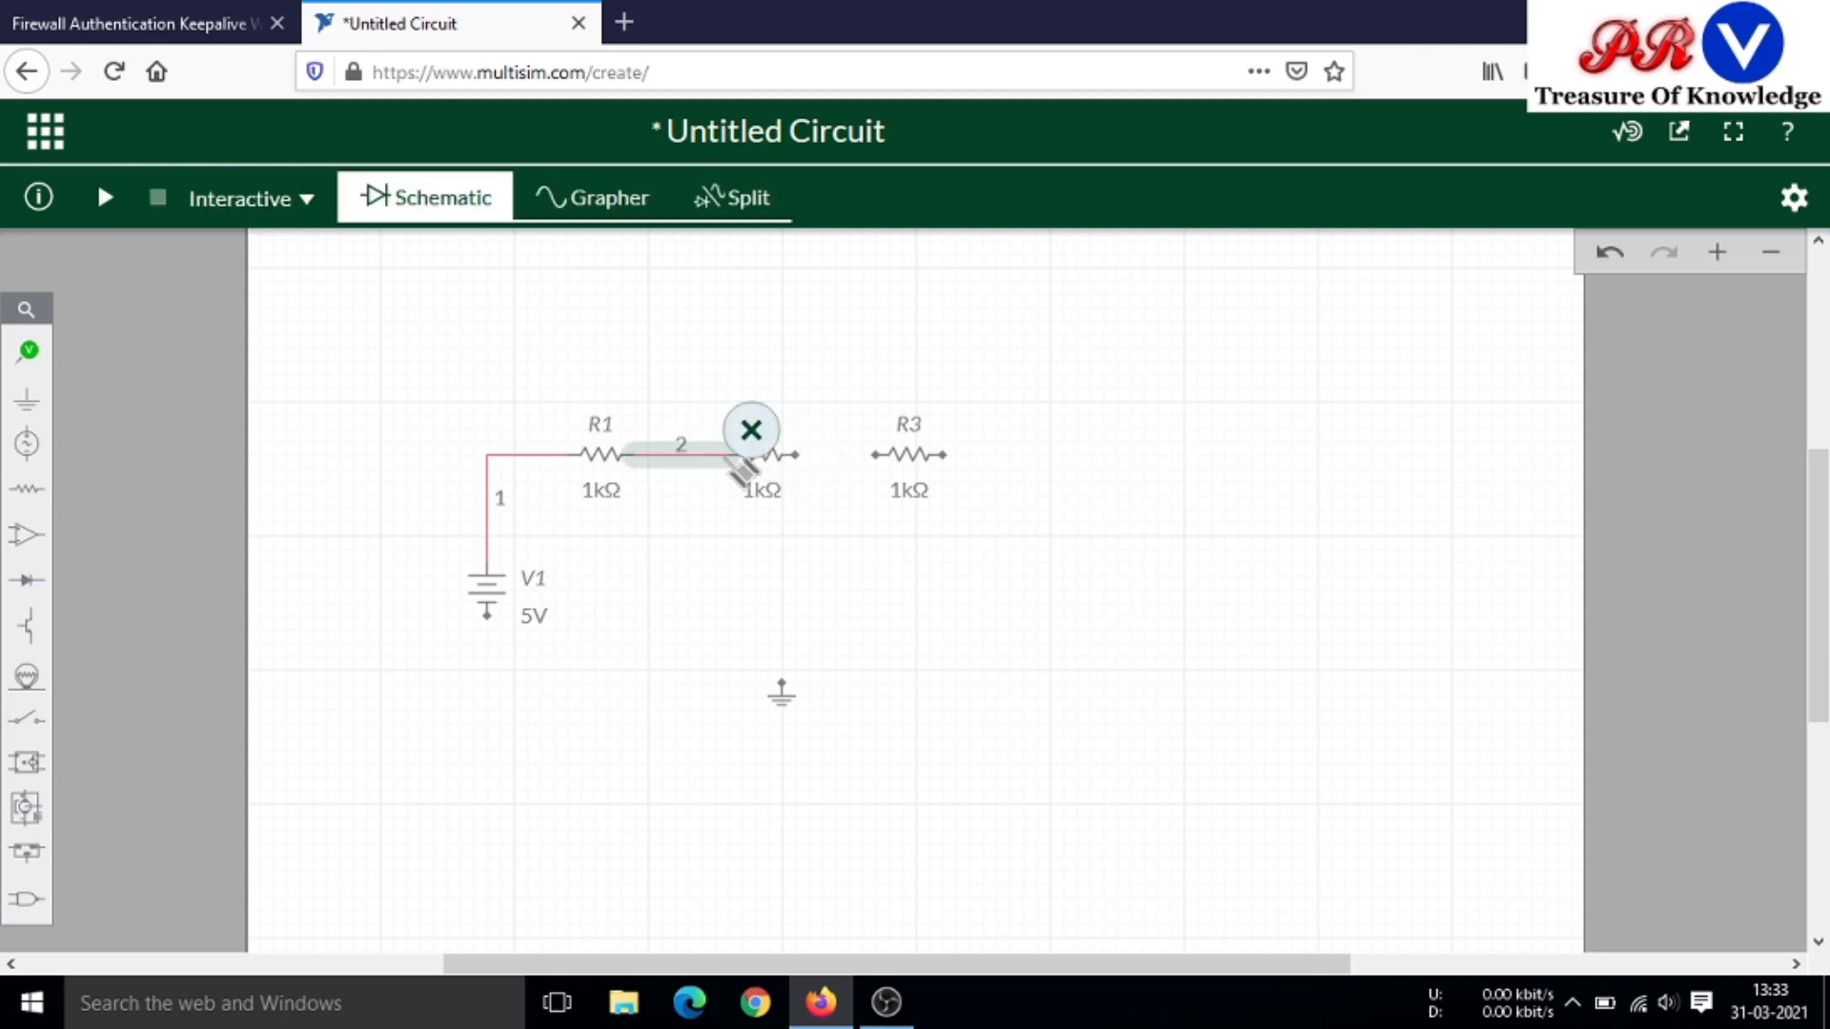
left_click(800, 463)
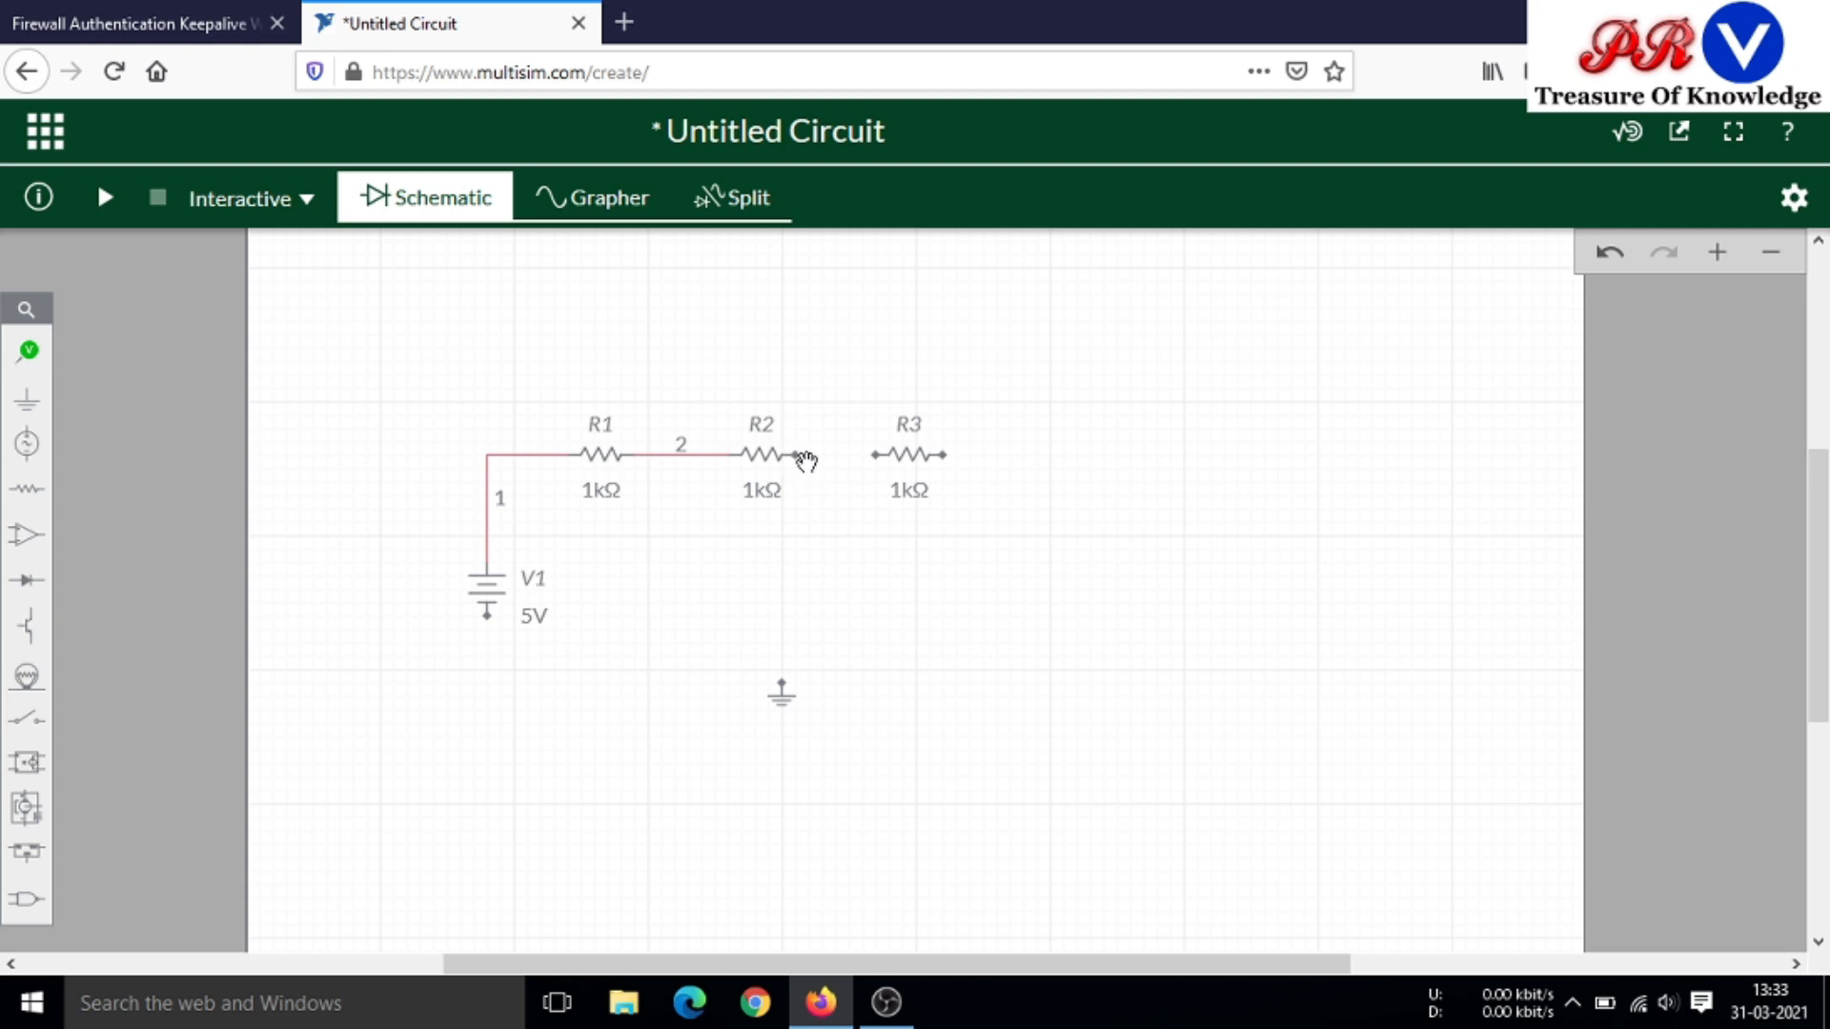
left_click(810, 463)
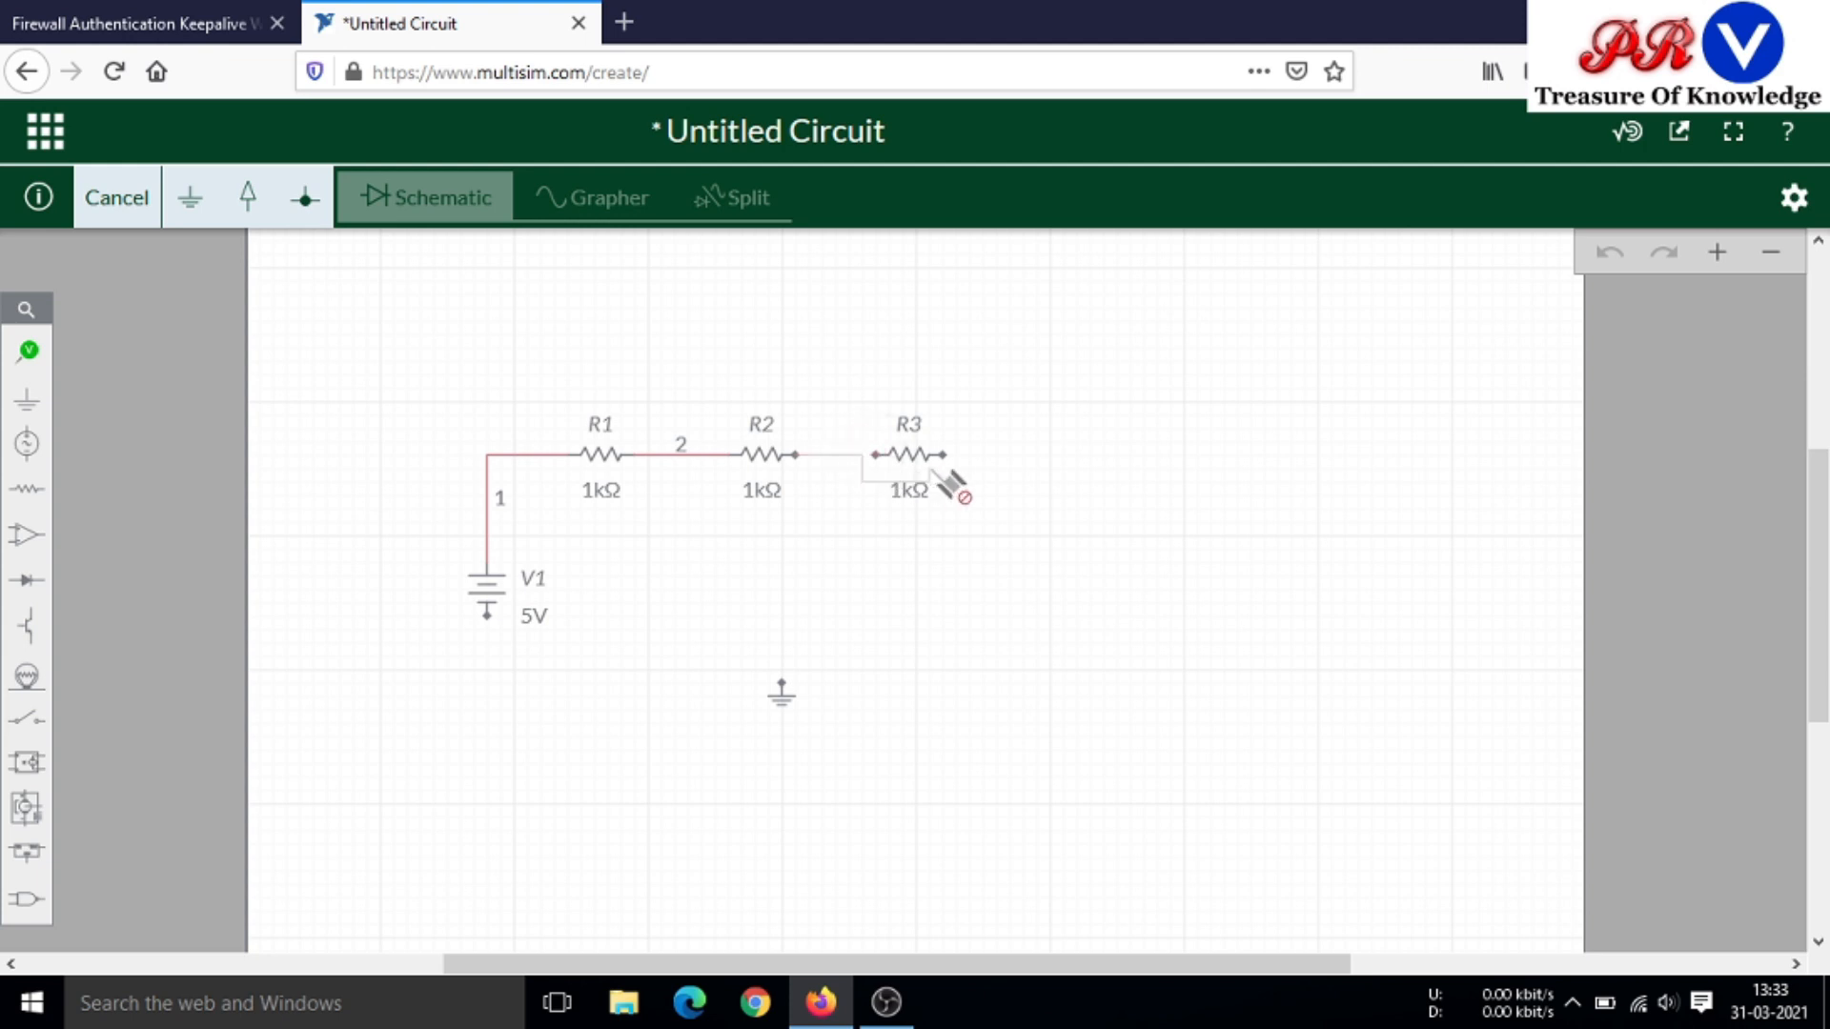
left_click(878, 457)
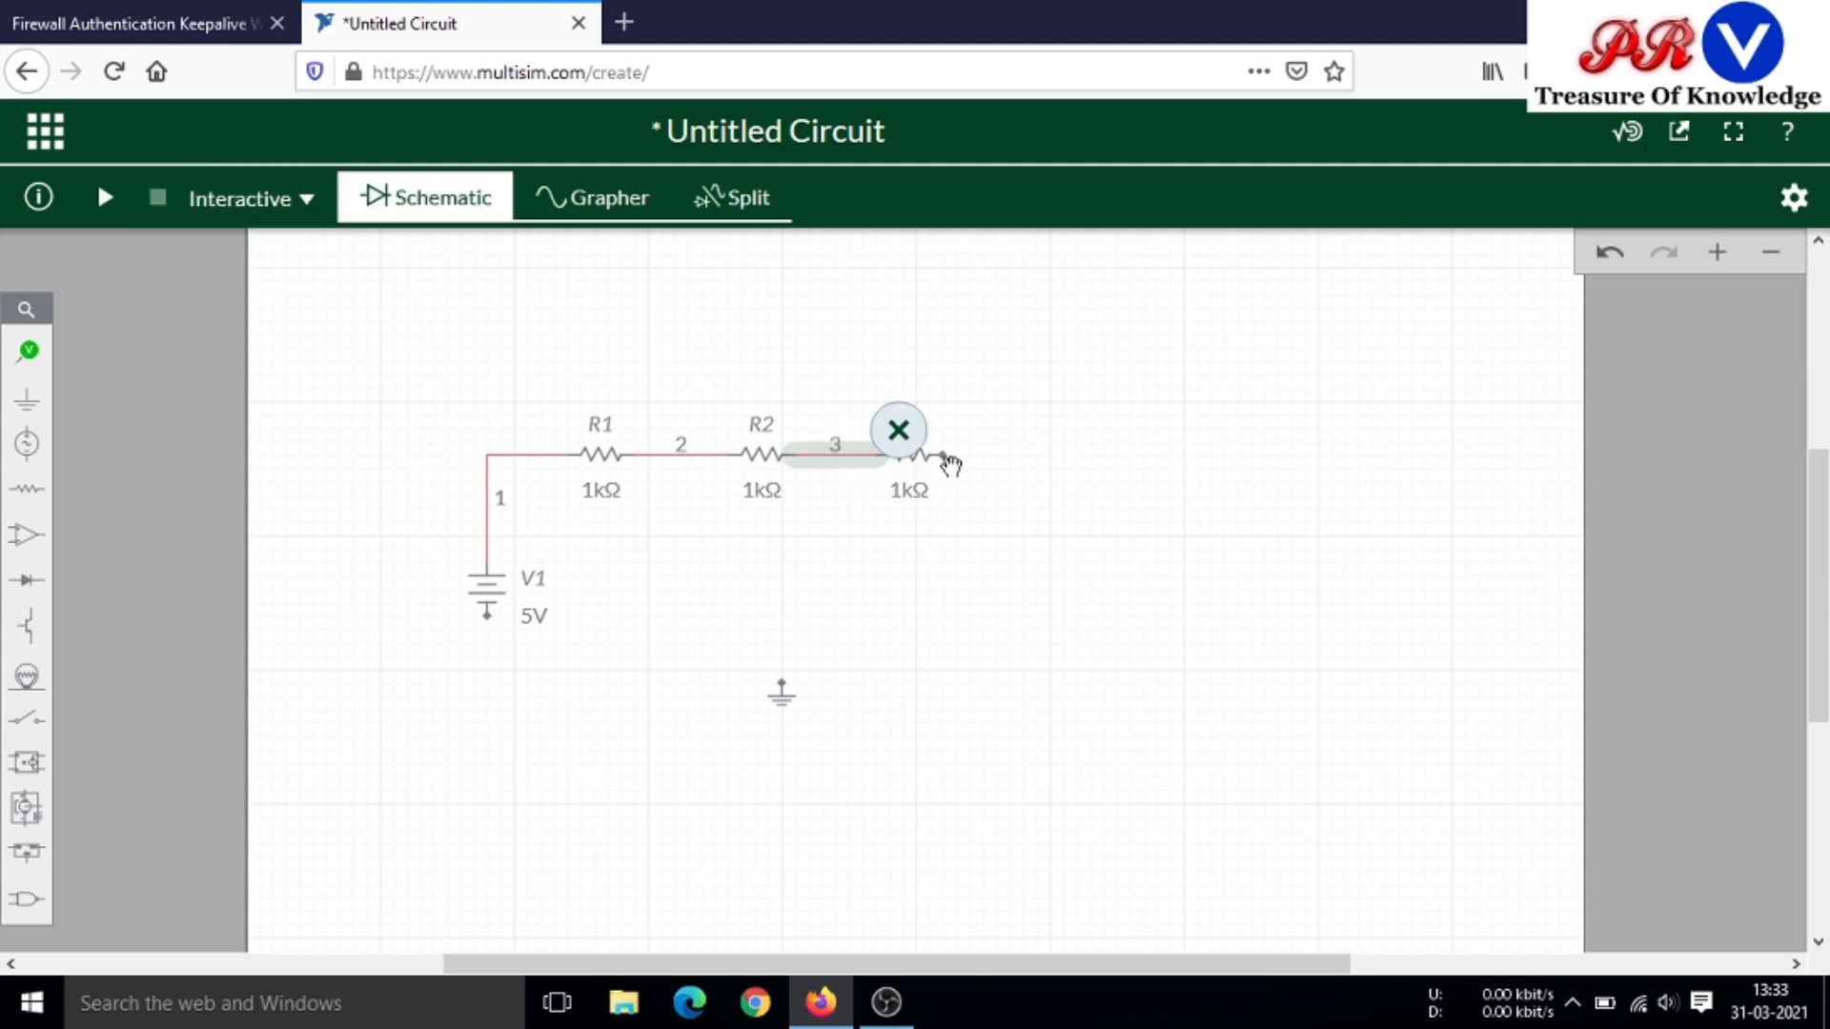
Close the loop by wiring the right terminal of R3 to the lower terminal of source V1
left_click(991, 481)
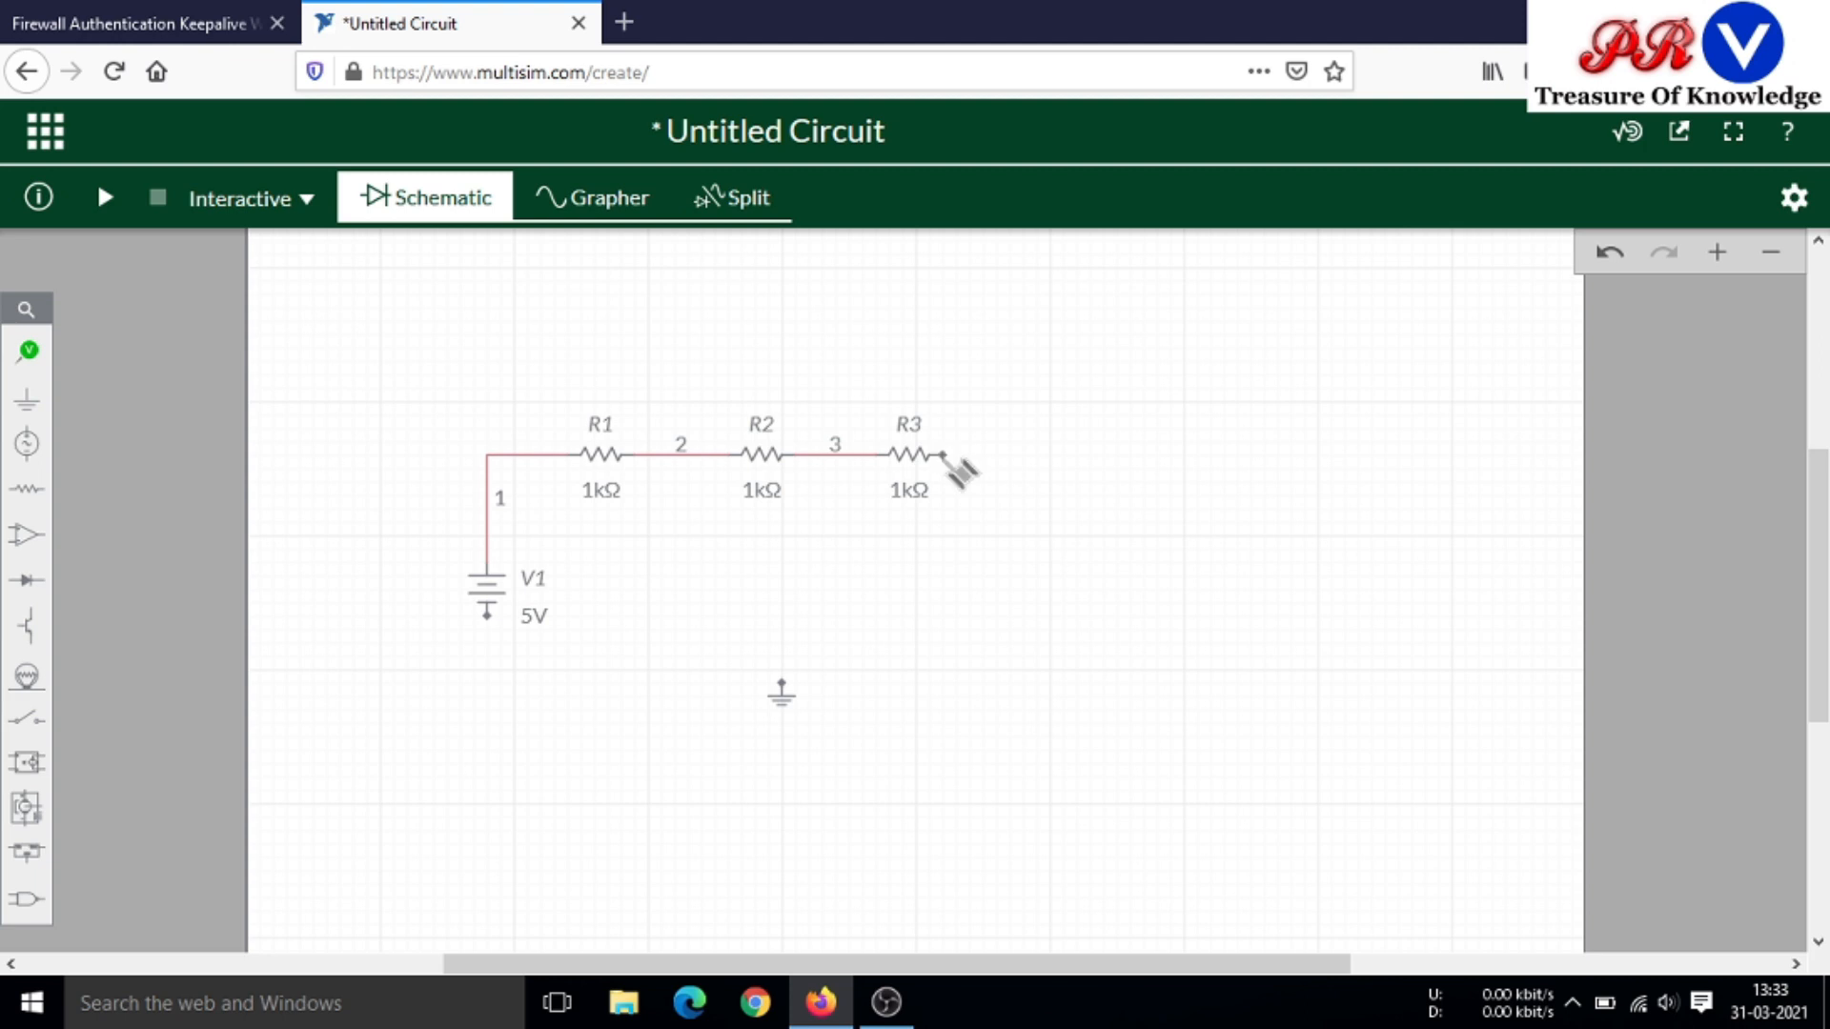
left_click(944, 456)
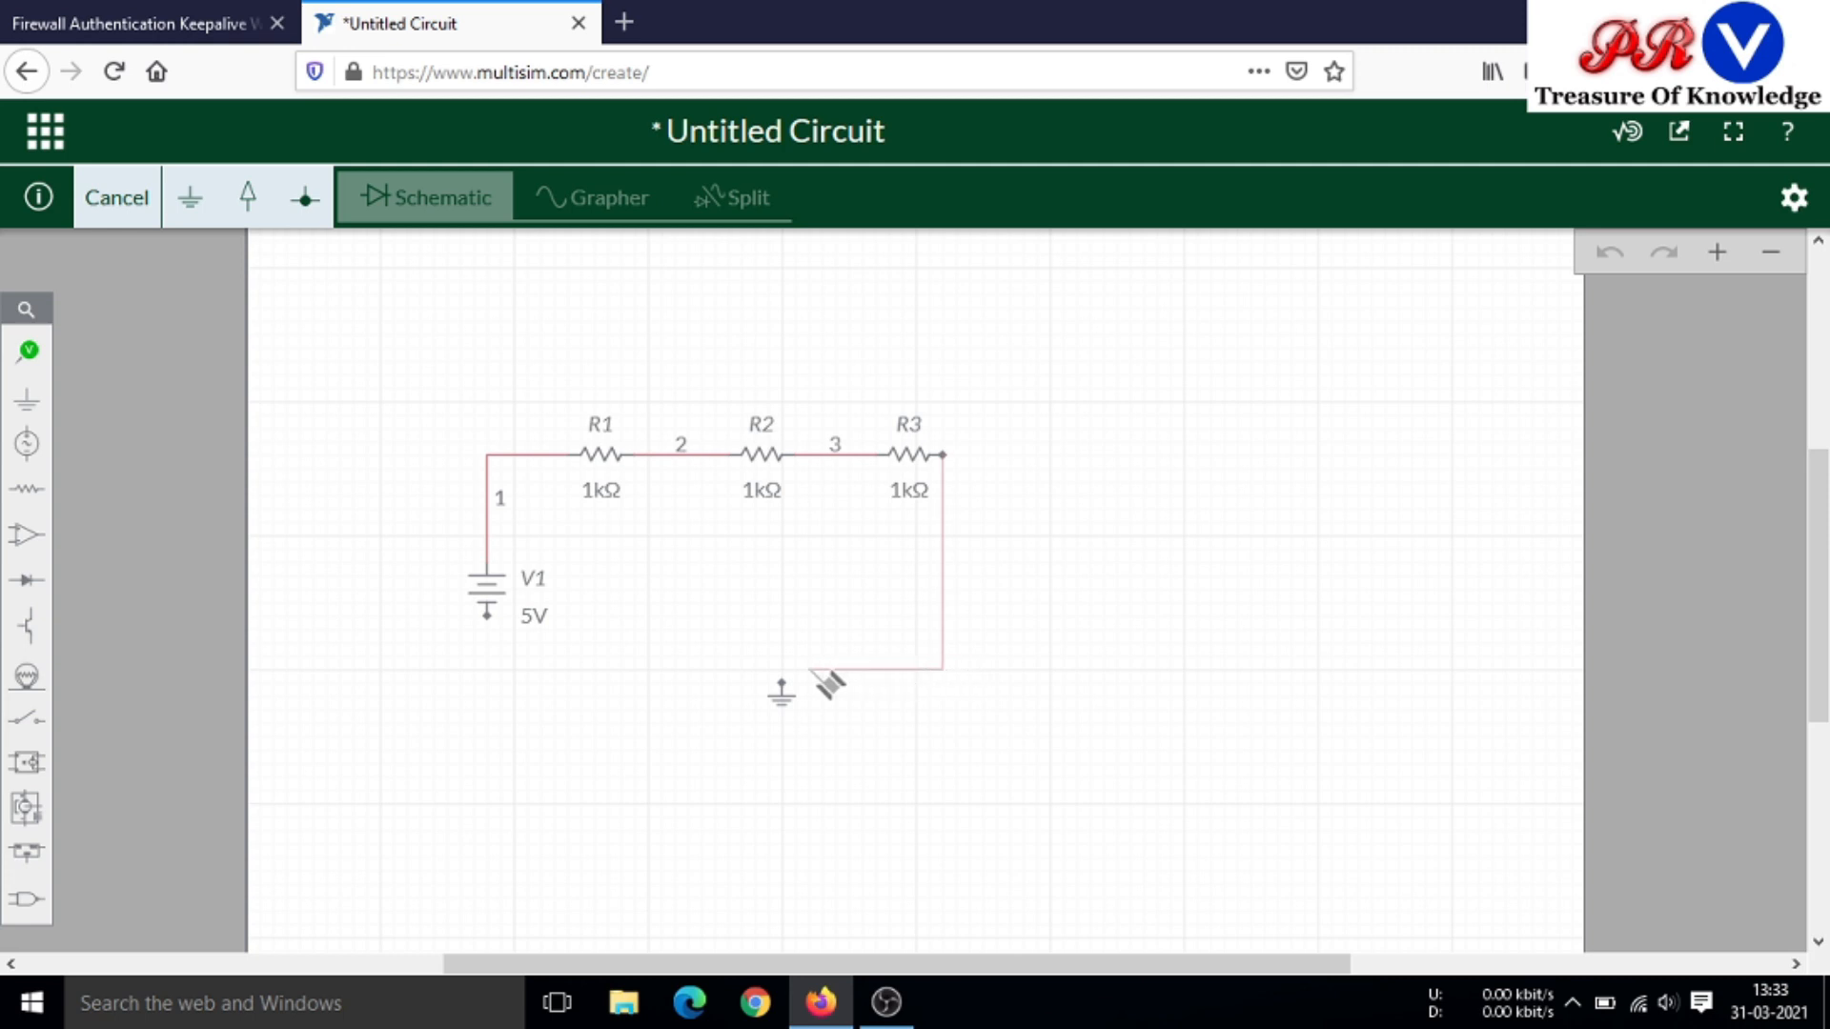
left_click(487, 614)
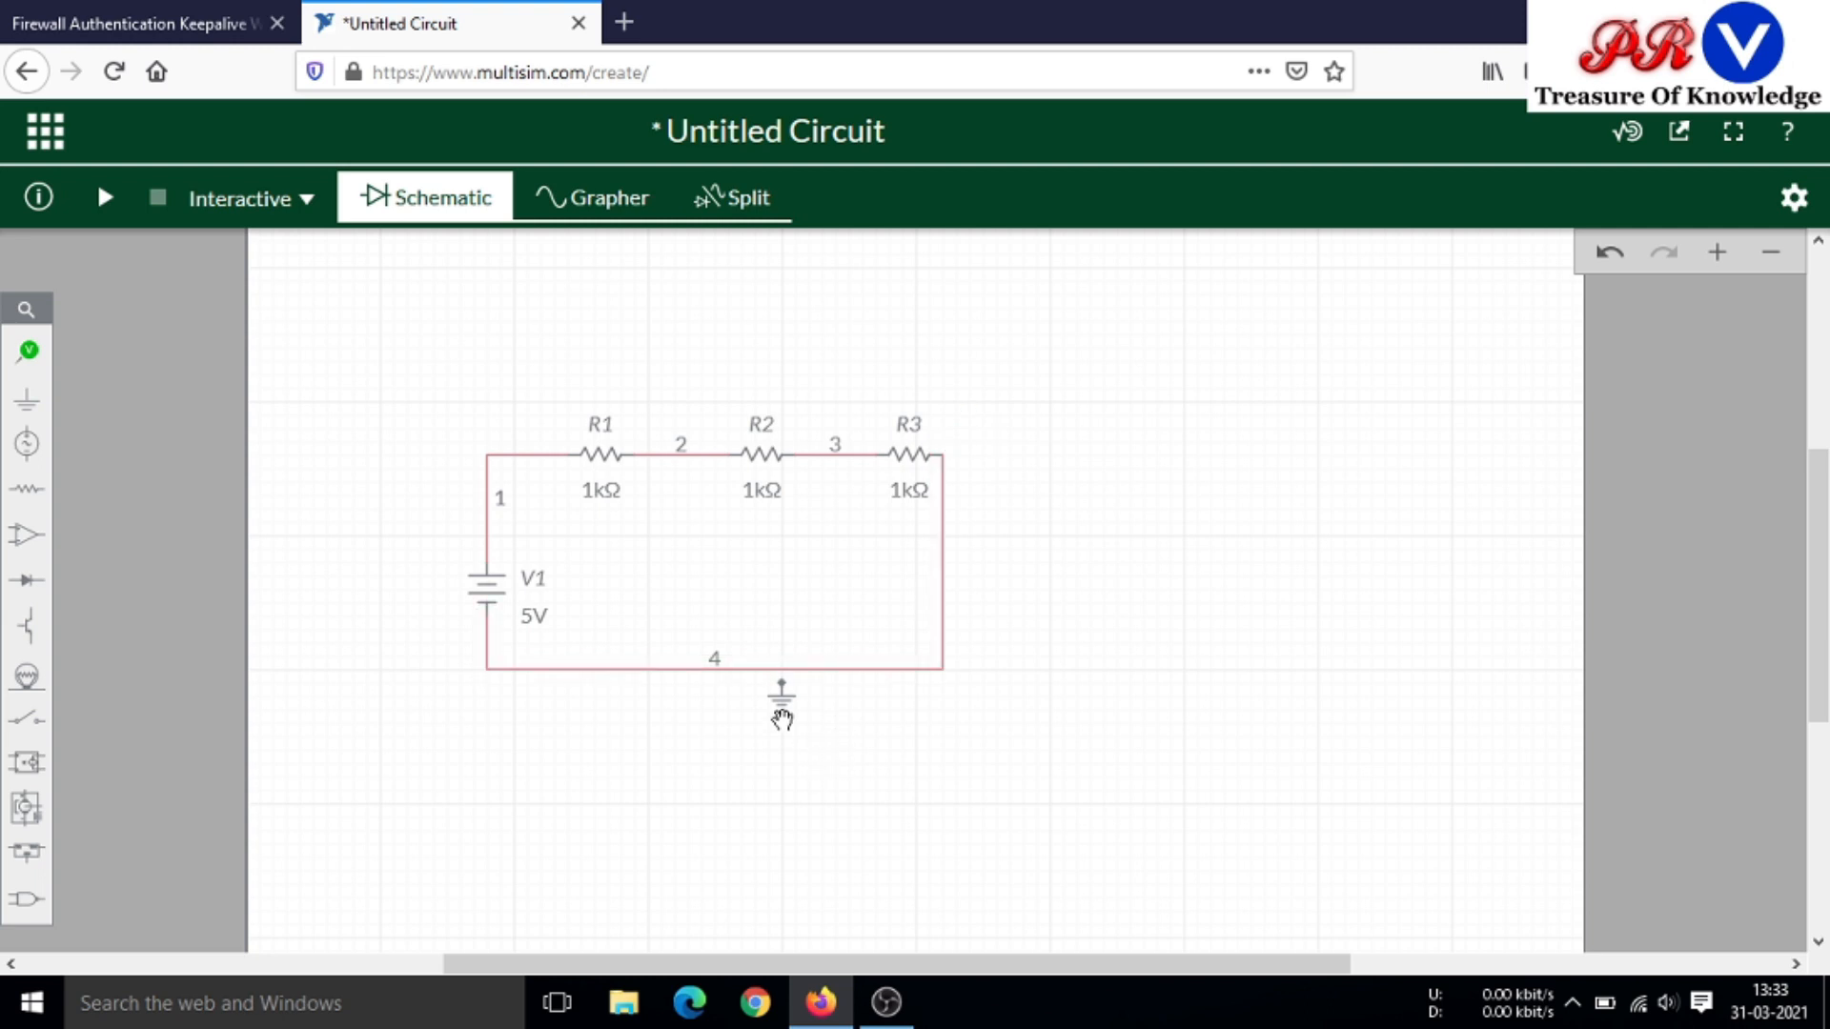
Move the ground symbol beneath the middle of the loop's bottom wire and connect it to that wire
left_click_drag(781, 705, 701, 715)
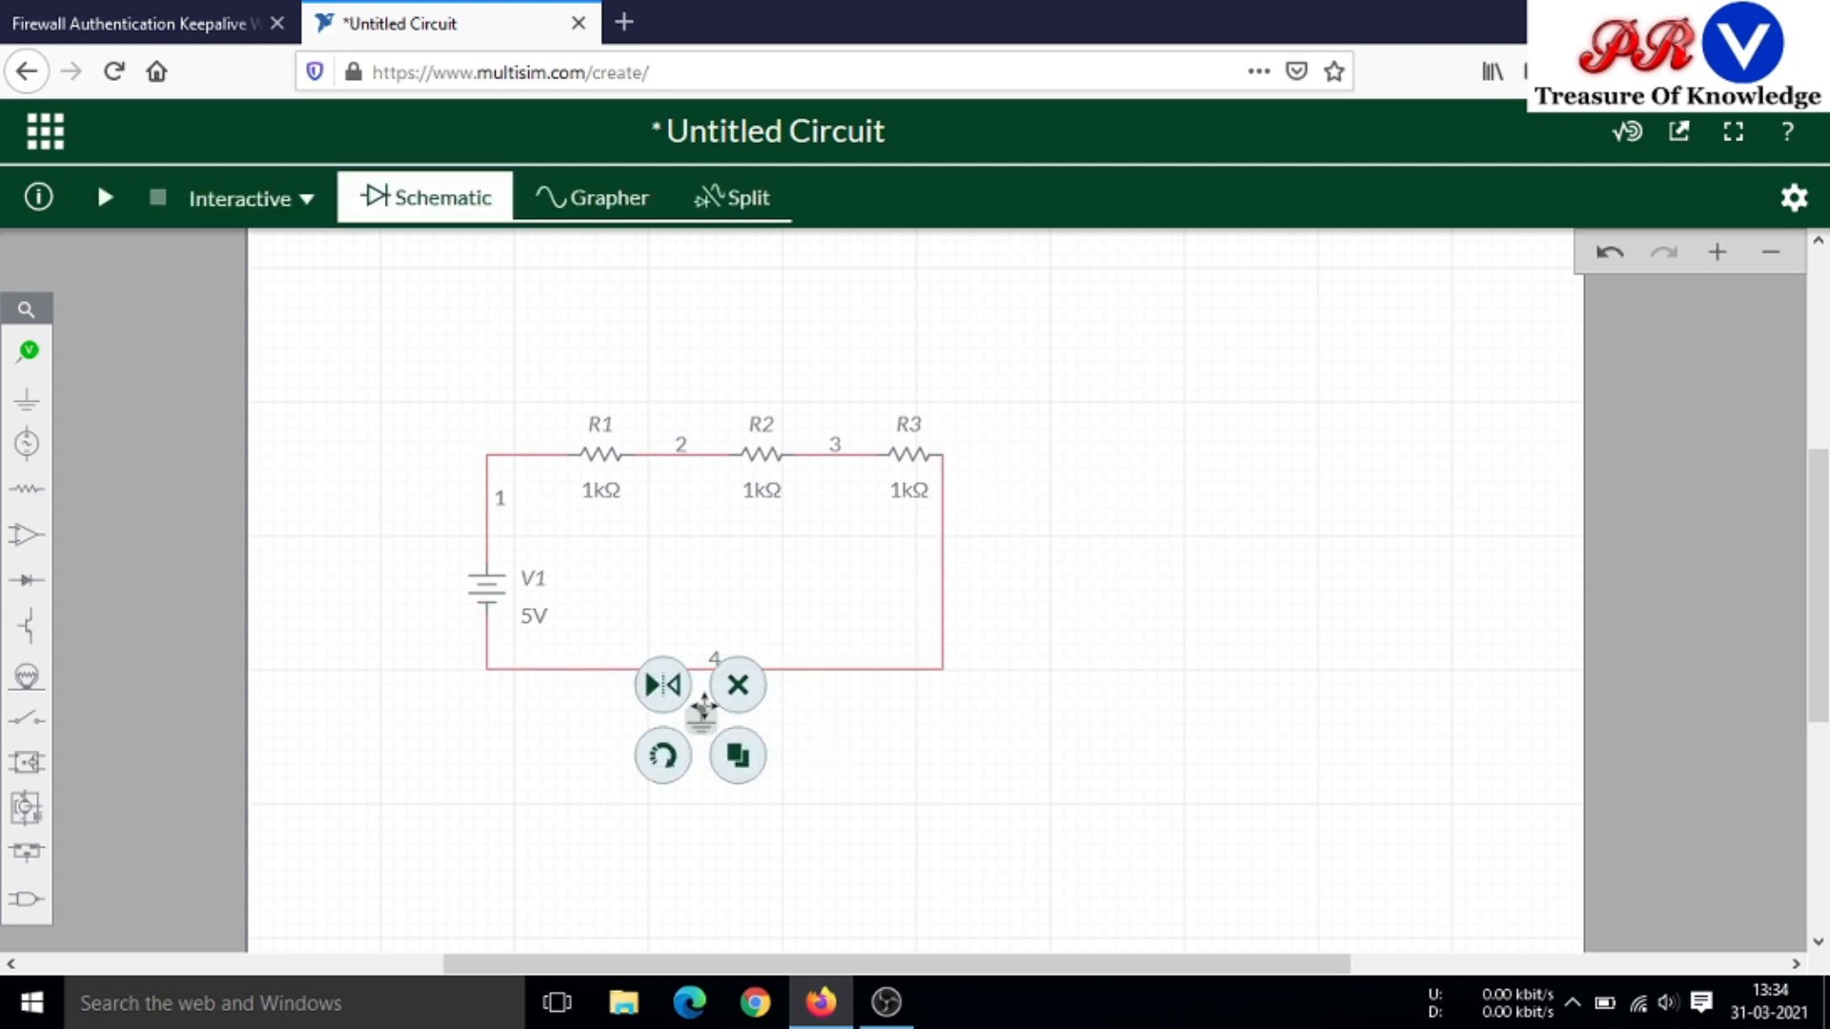
left_click(750, 730)
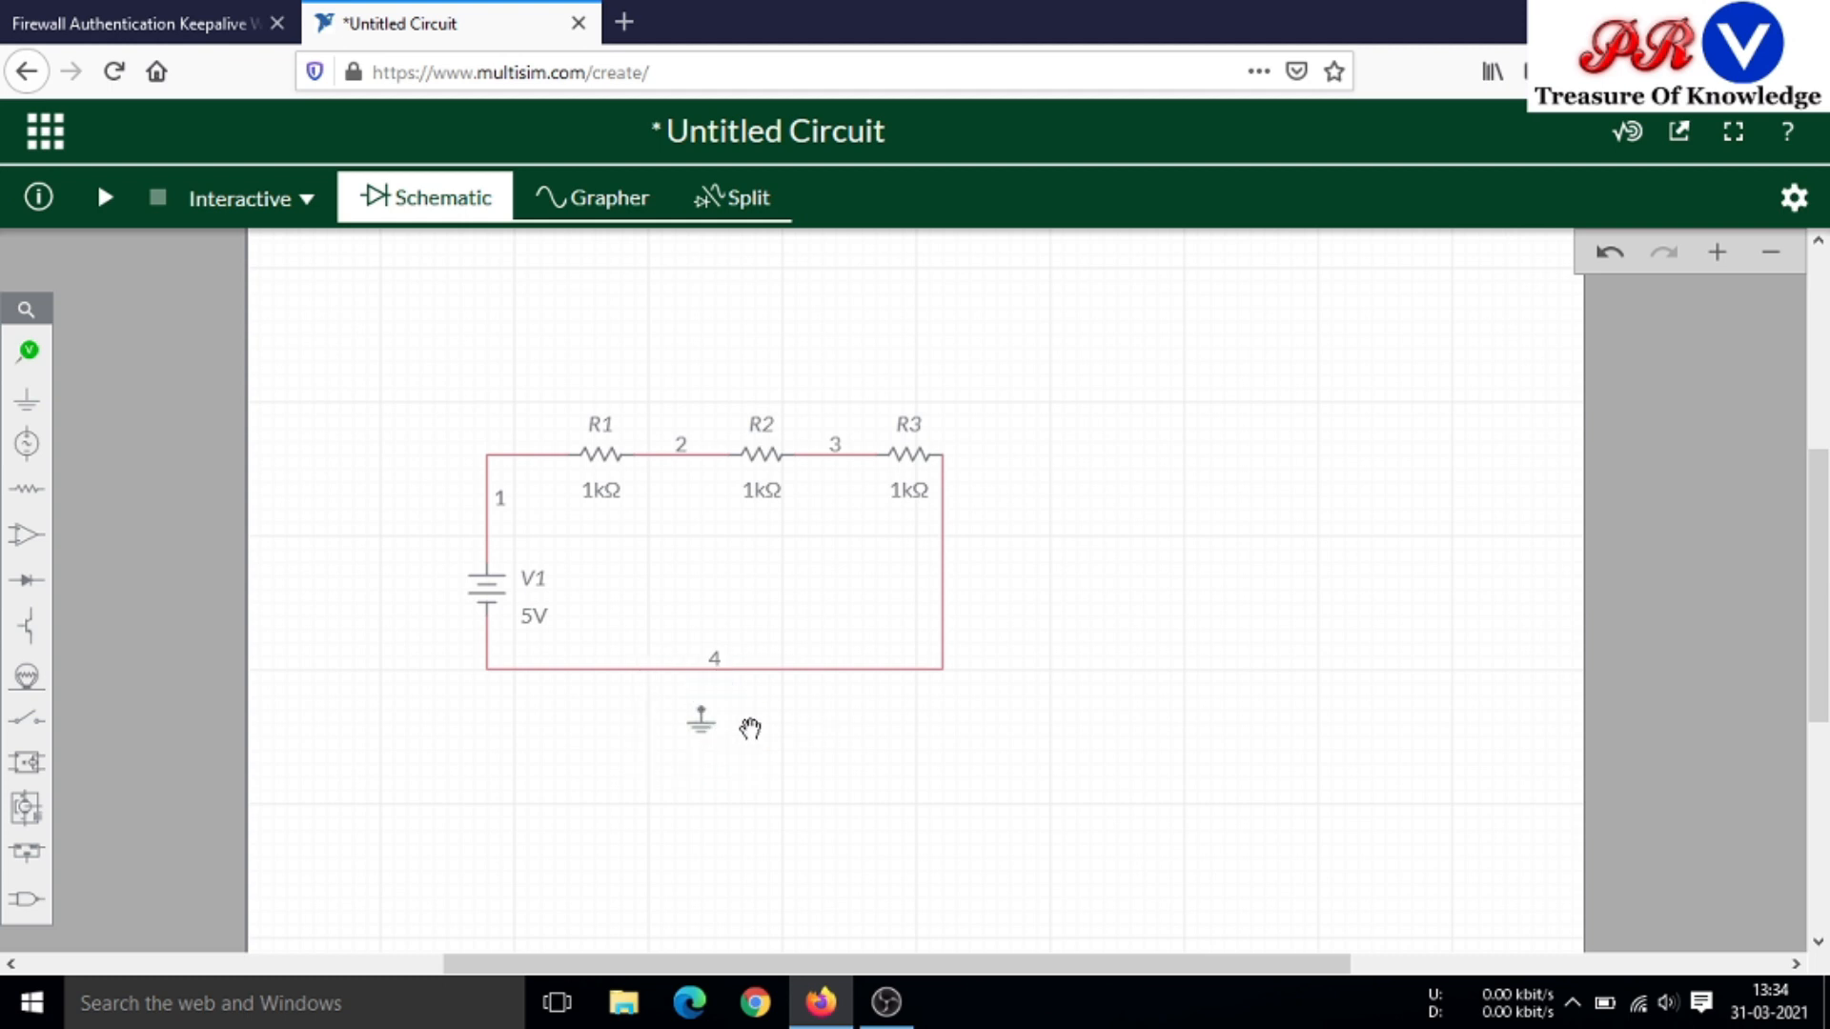
left_click_drag(700, 707, 707, 673)
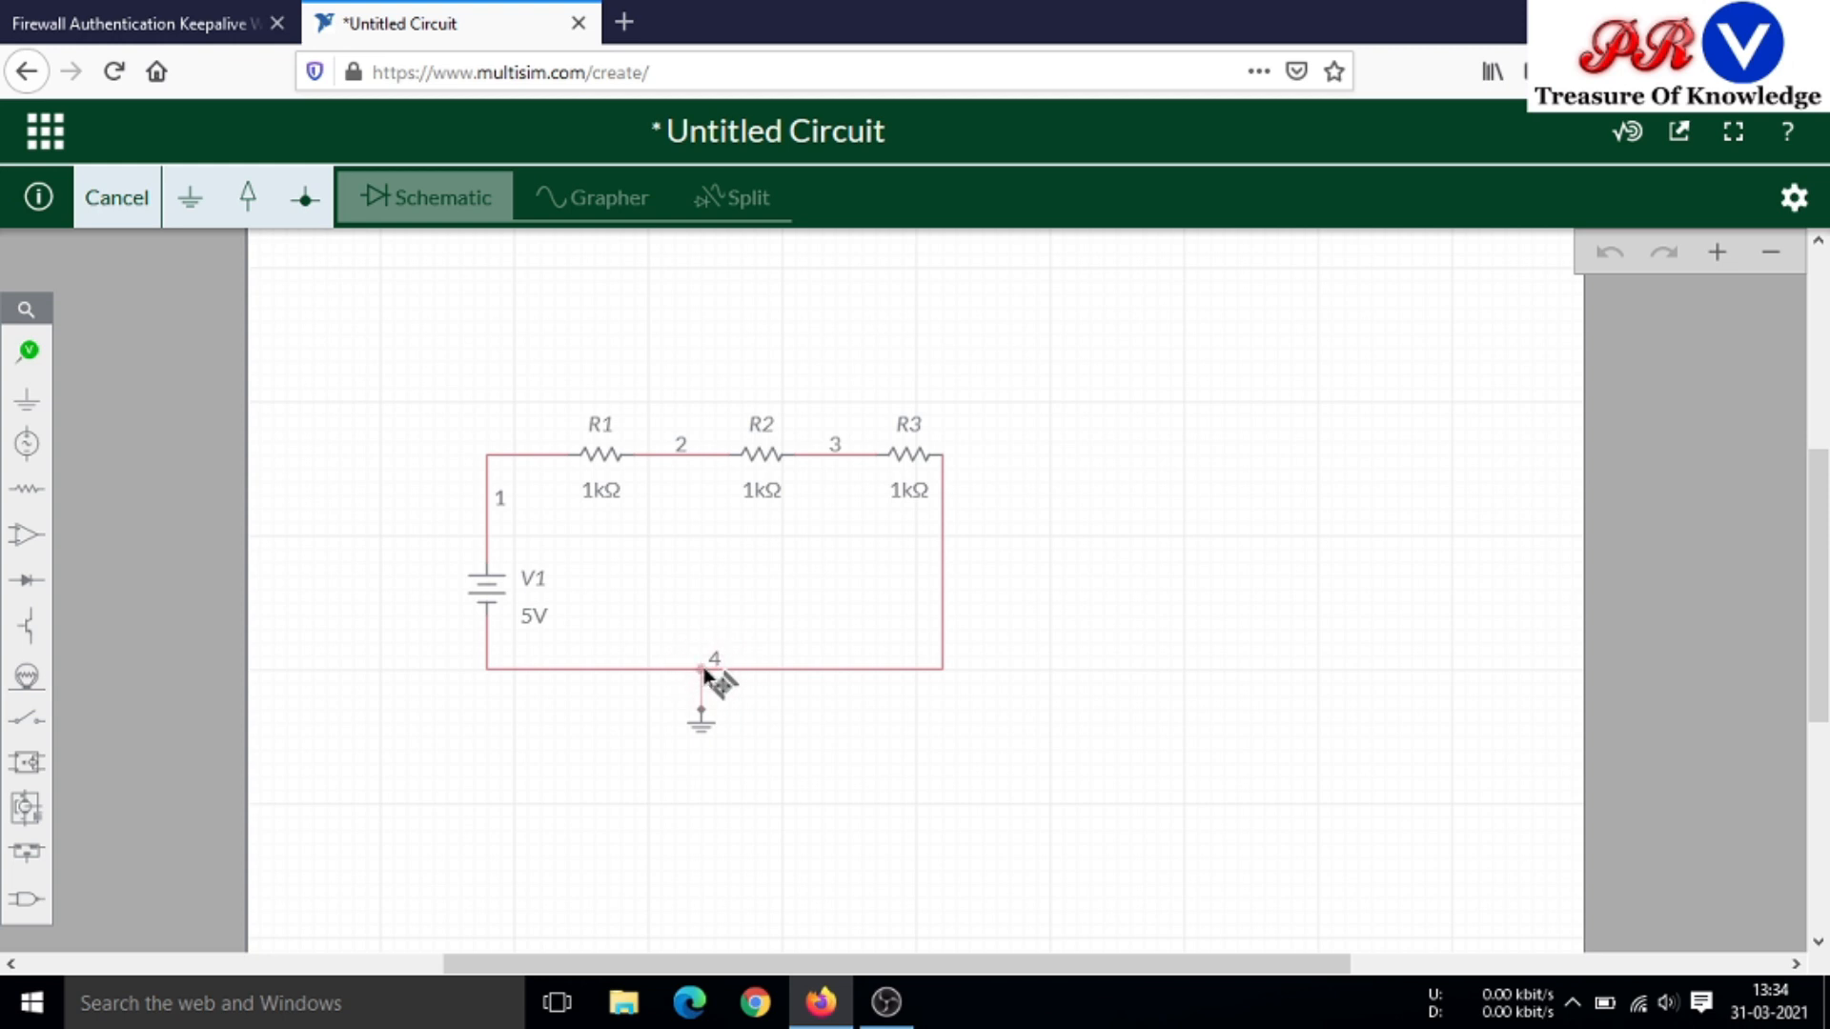
left_click(706, 669)
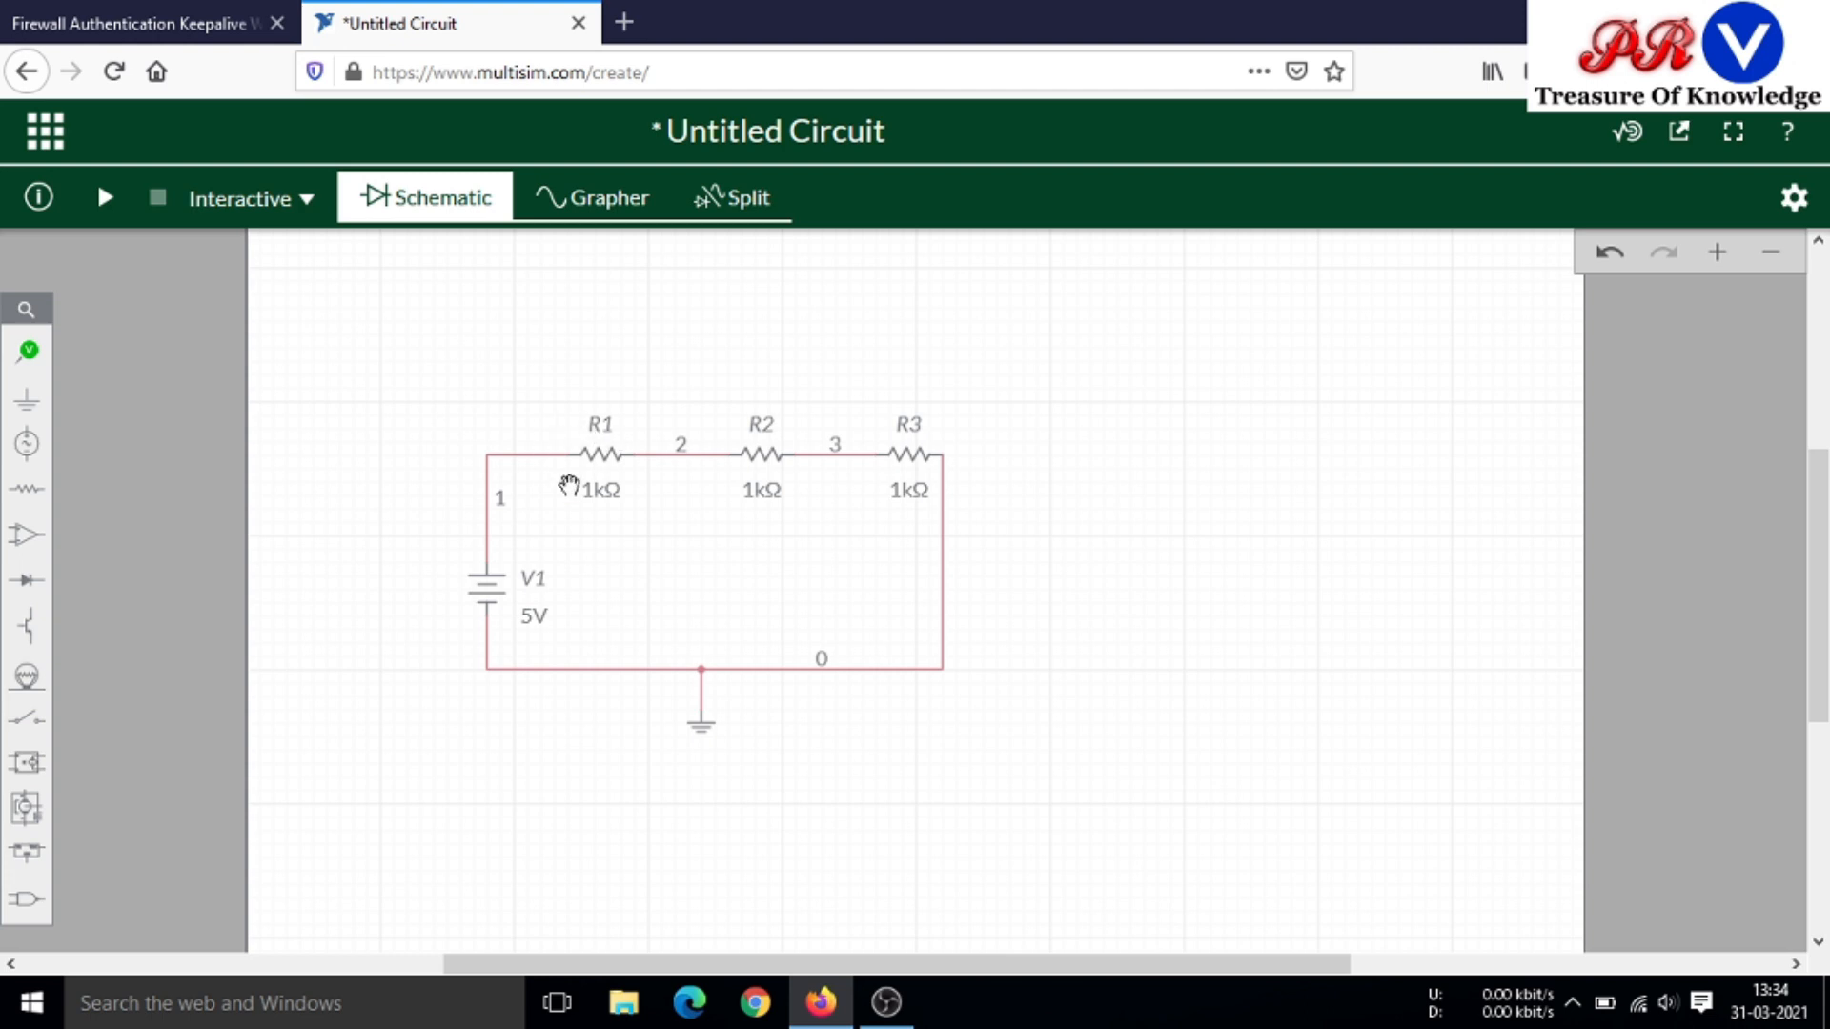
Set the DC magnitude of voltage source V1 to 12 V
left_click(533, 620)
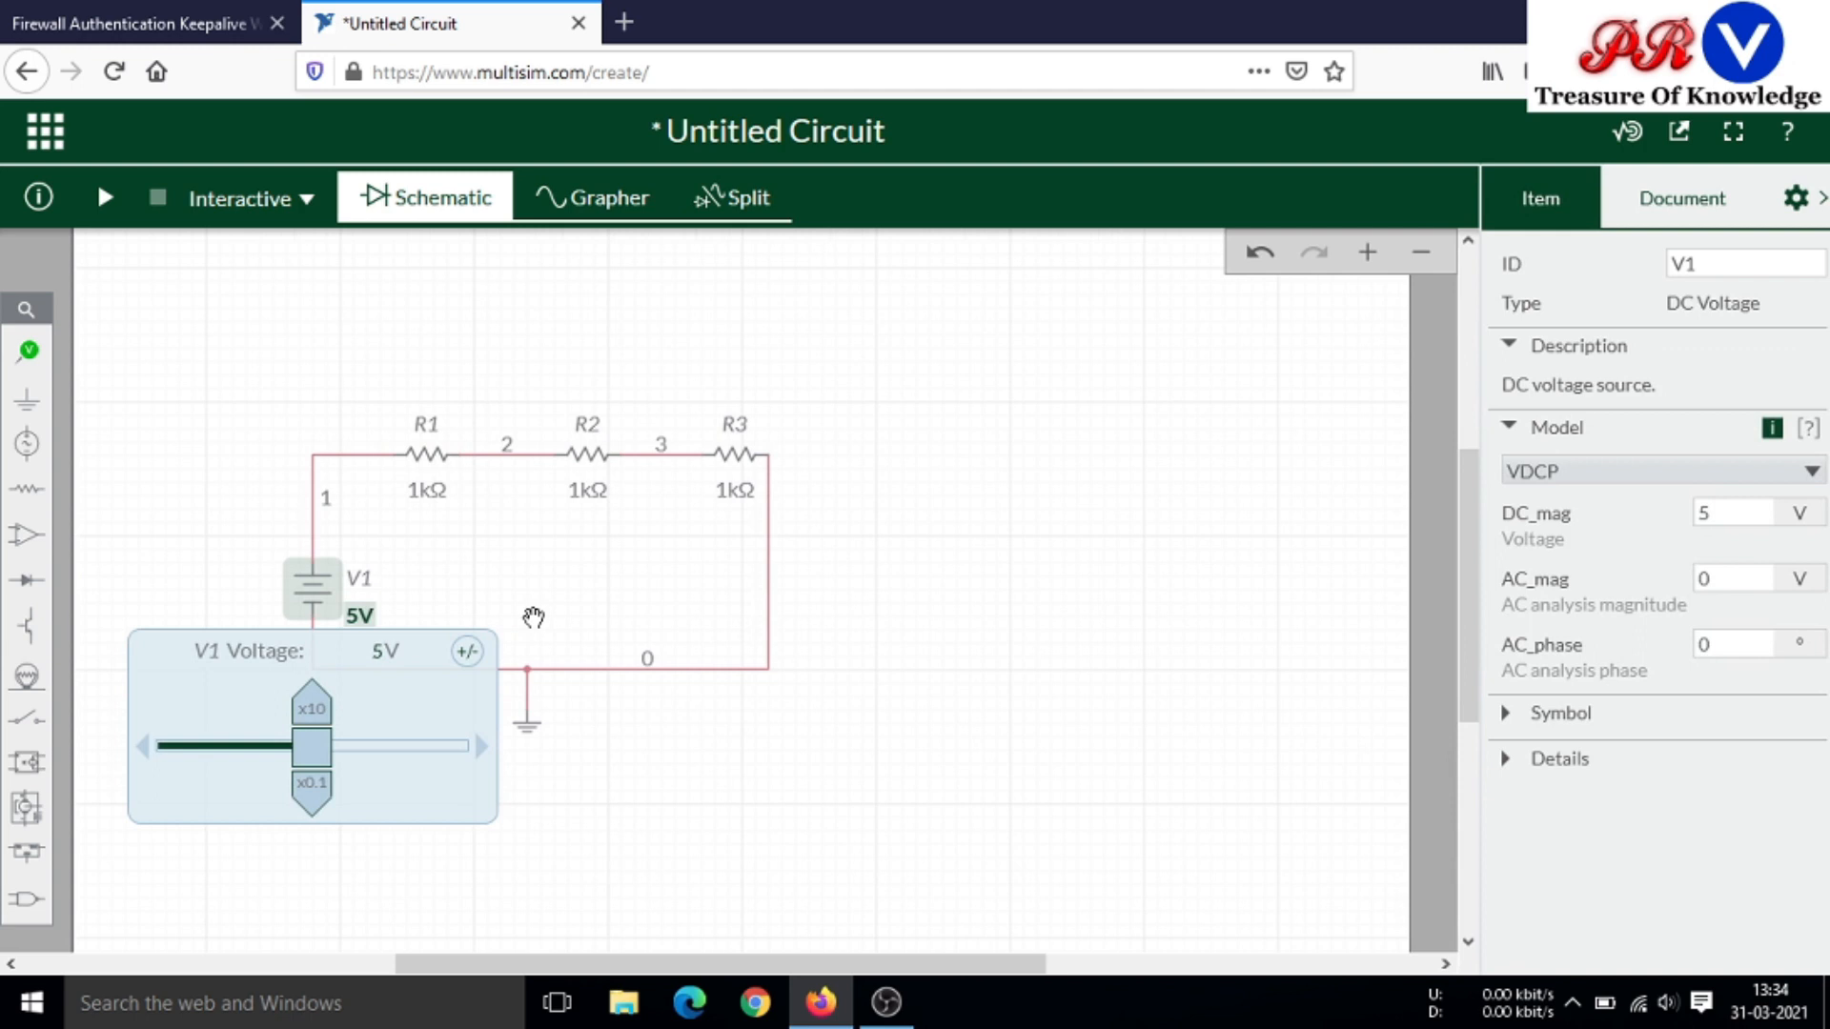
left_click(1708, 513)
left_click_drag(1707, 512, 1643, 513)
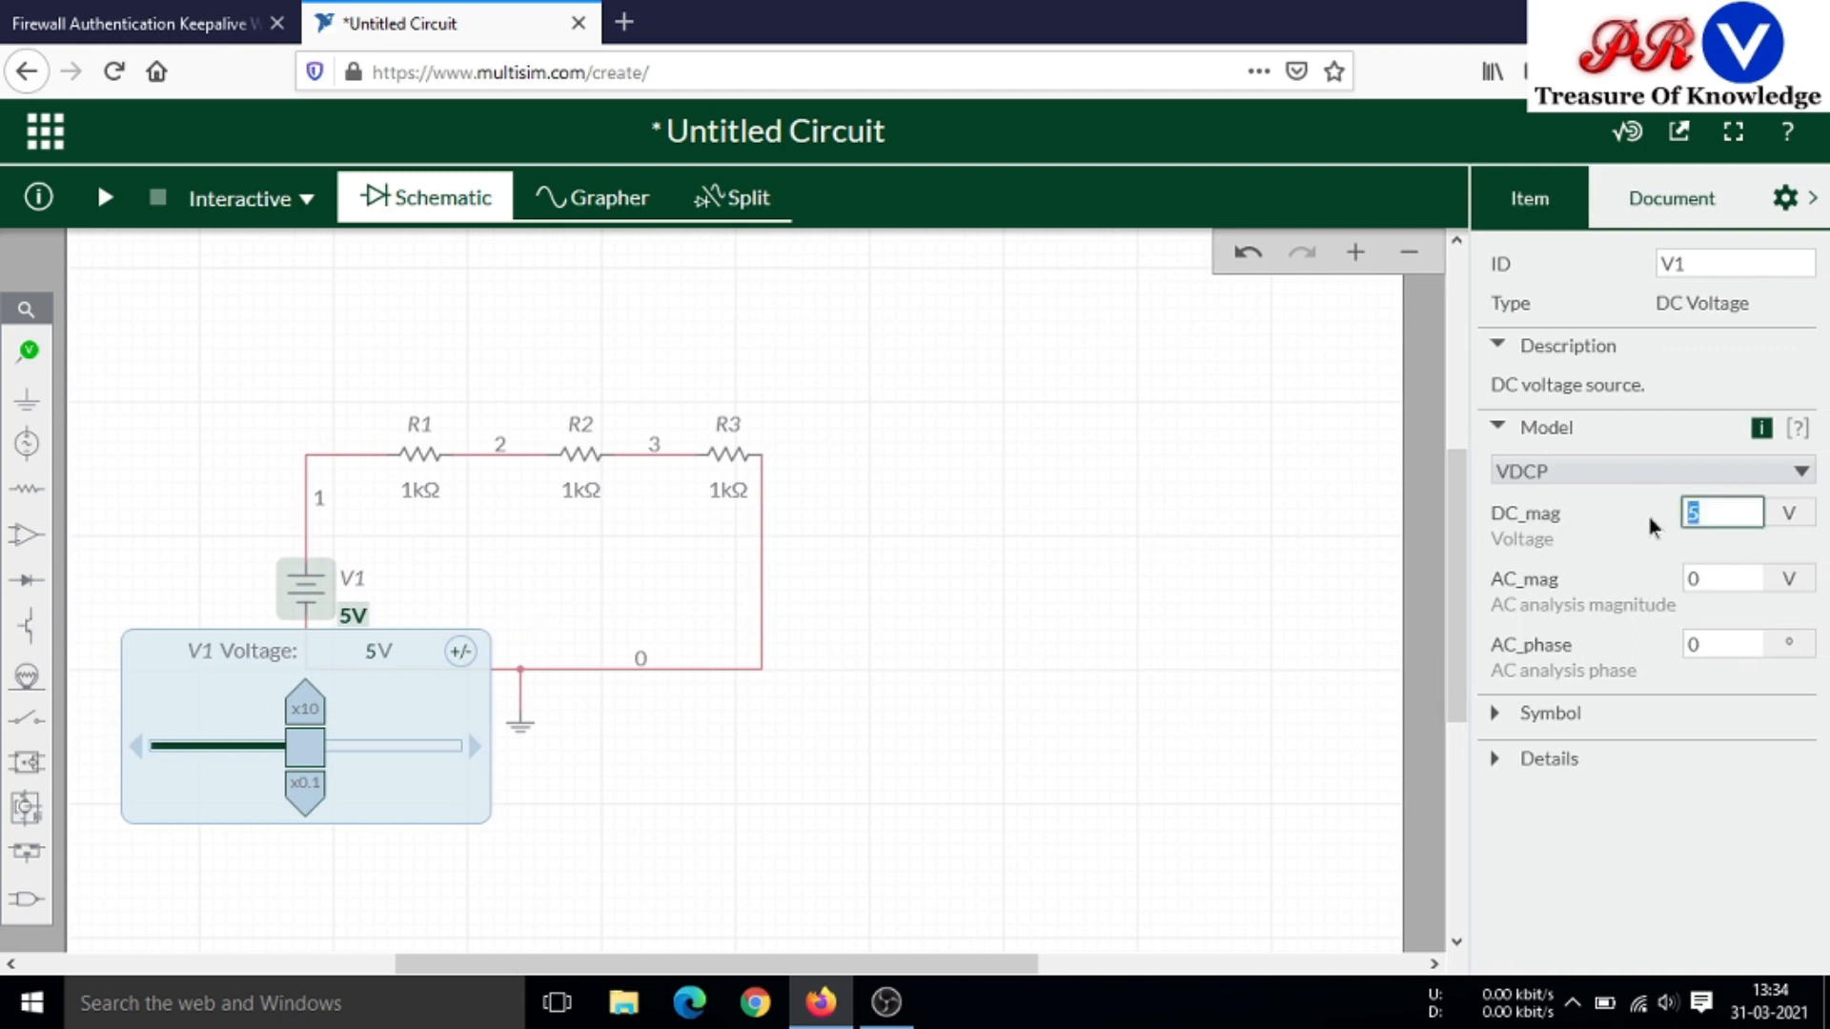
type("10")
key("BackSpace")
type("2")
left_click(999, 611)
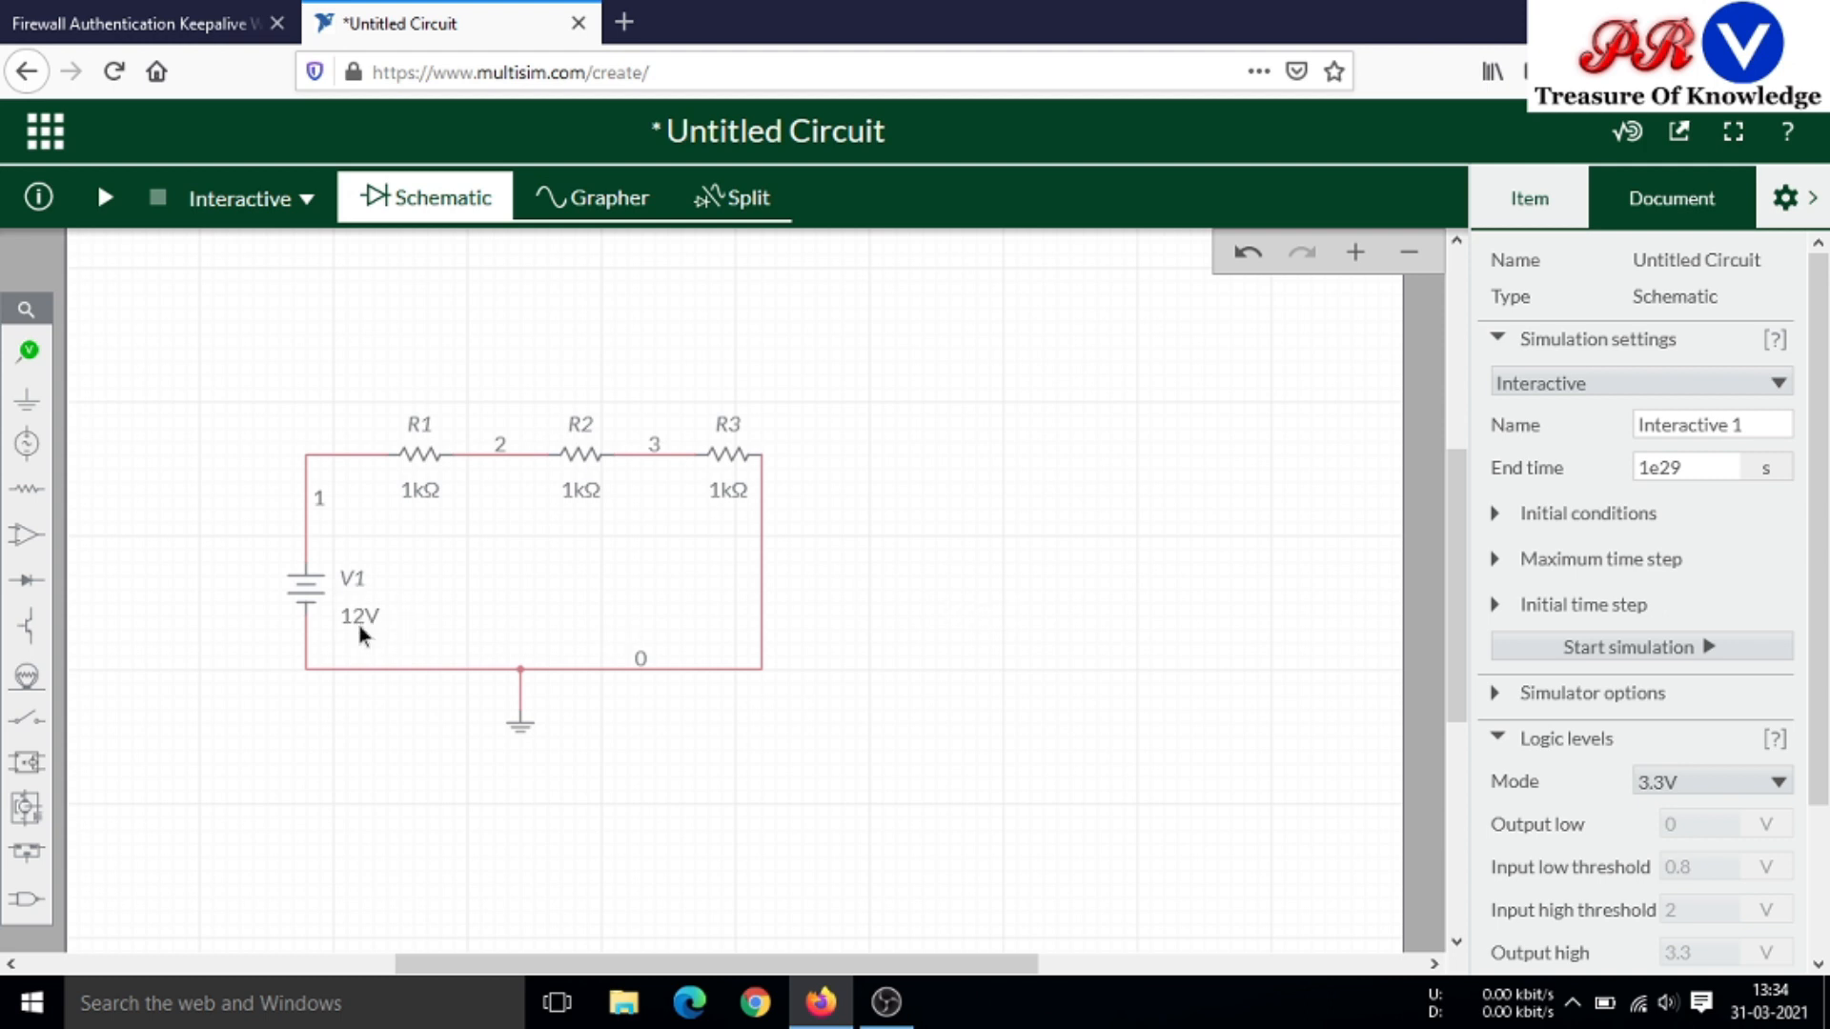
Check the resistance settings of resistors R1 and R2
left_click(429, 498)
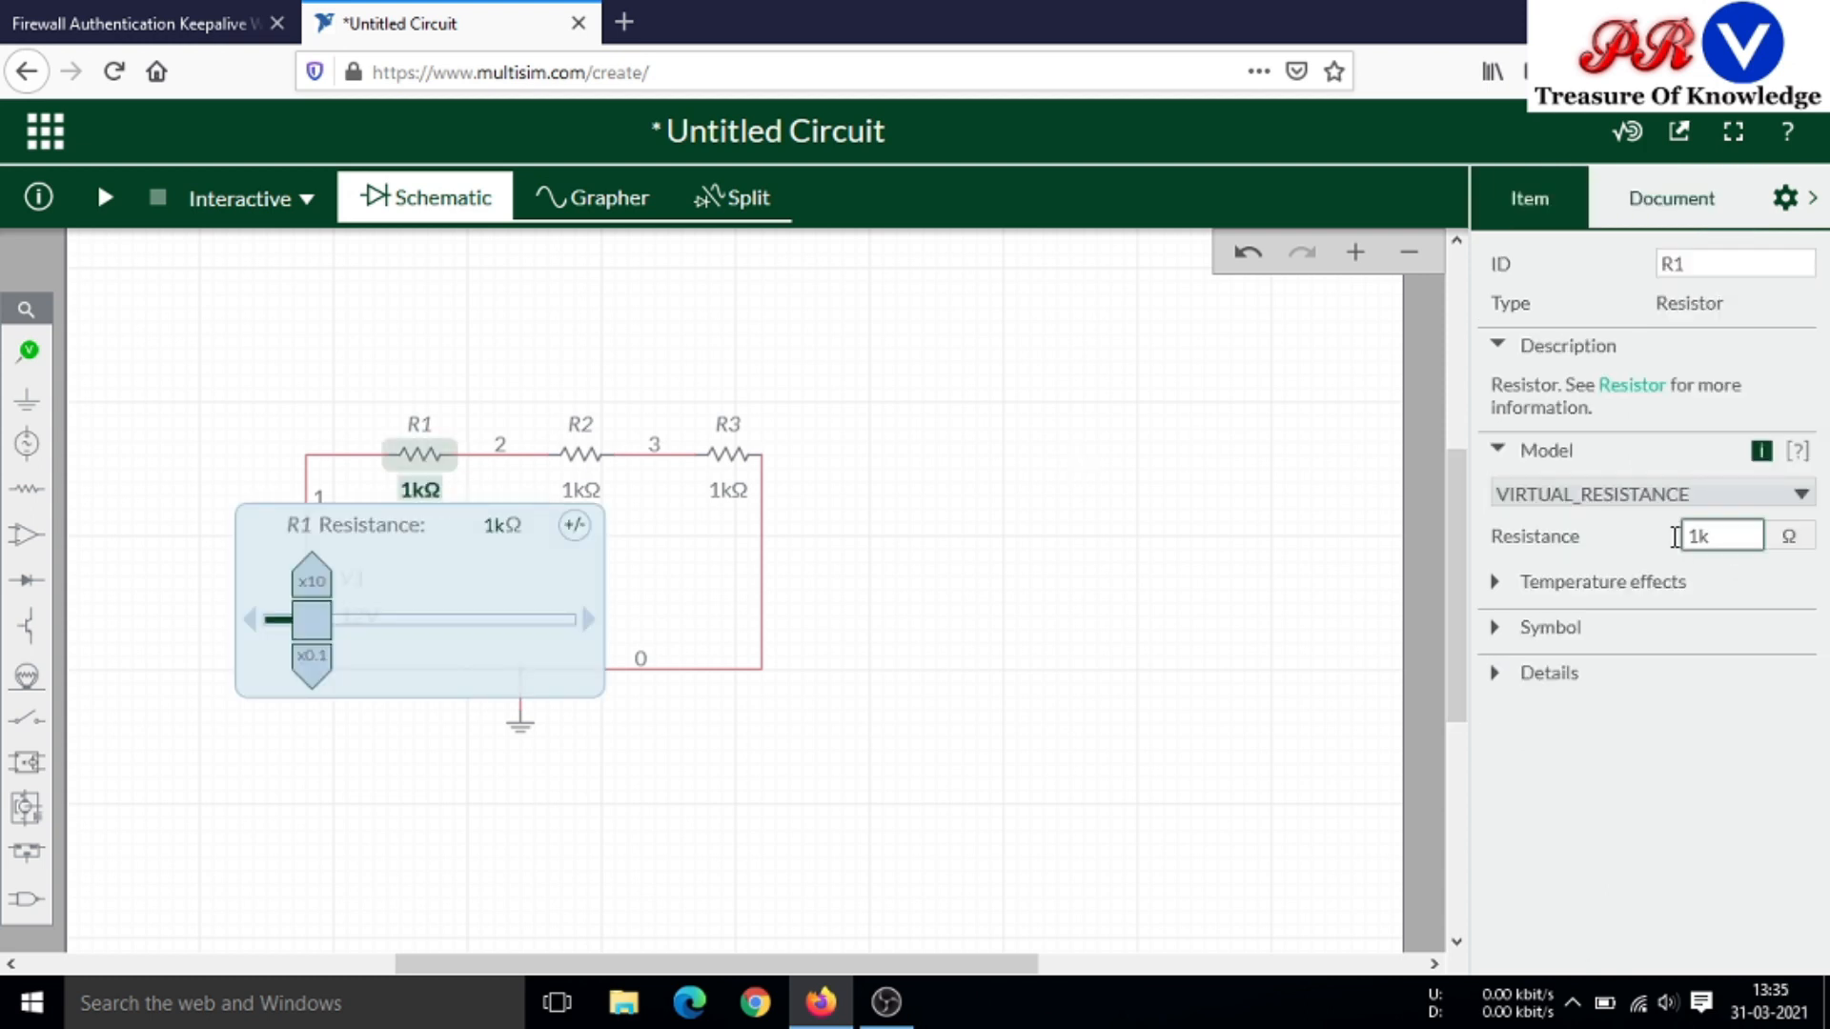
left_click(586, 494)
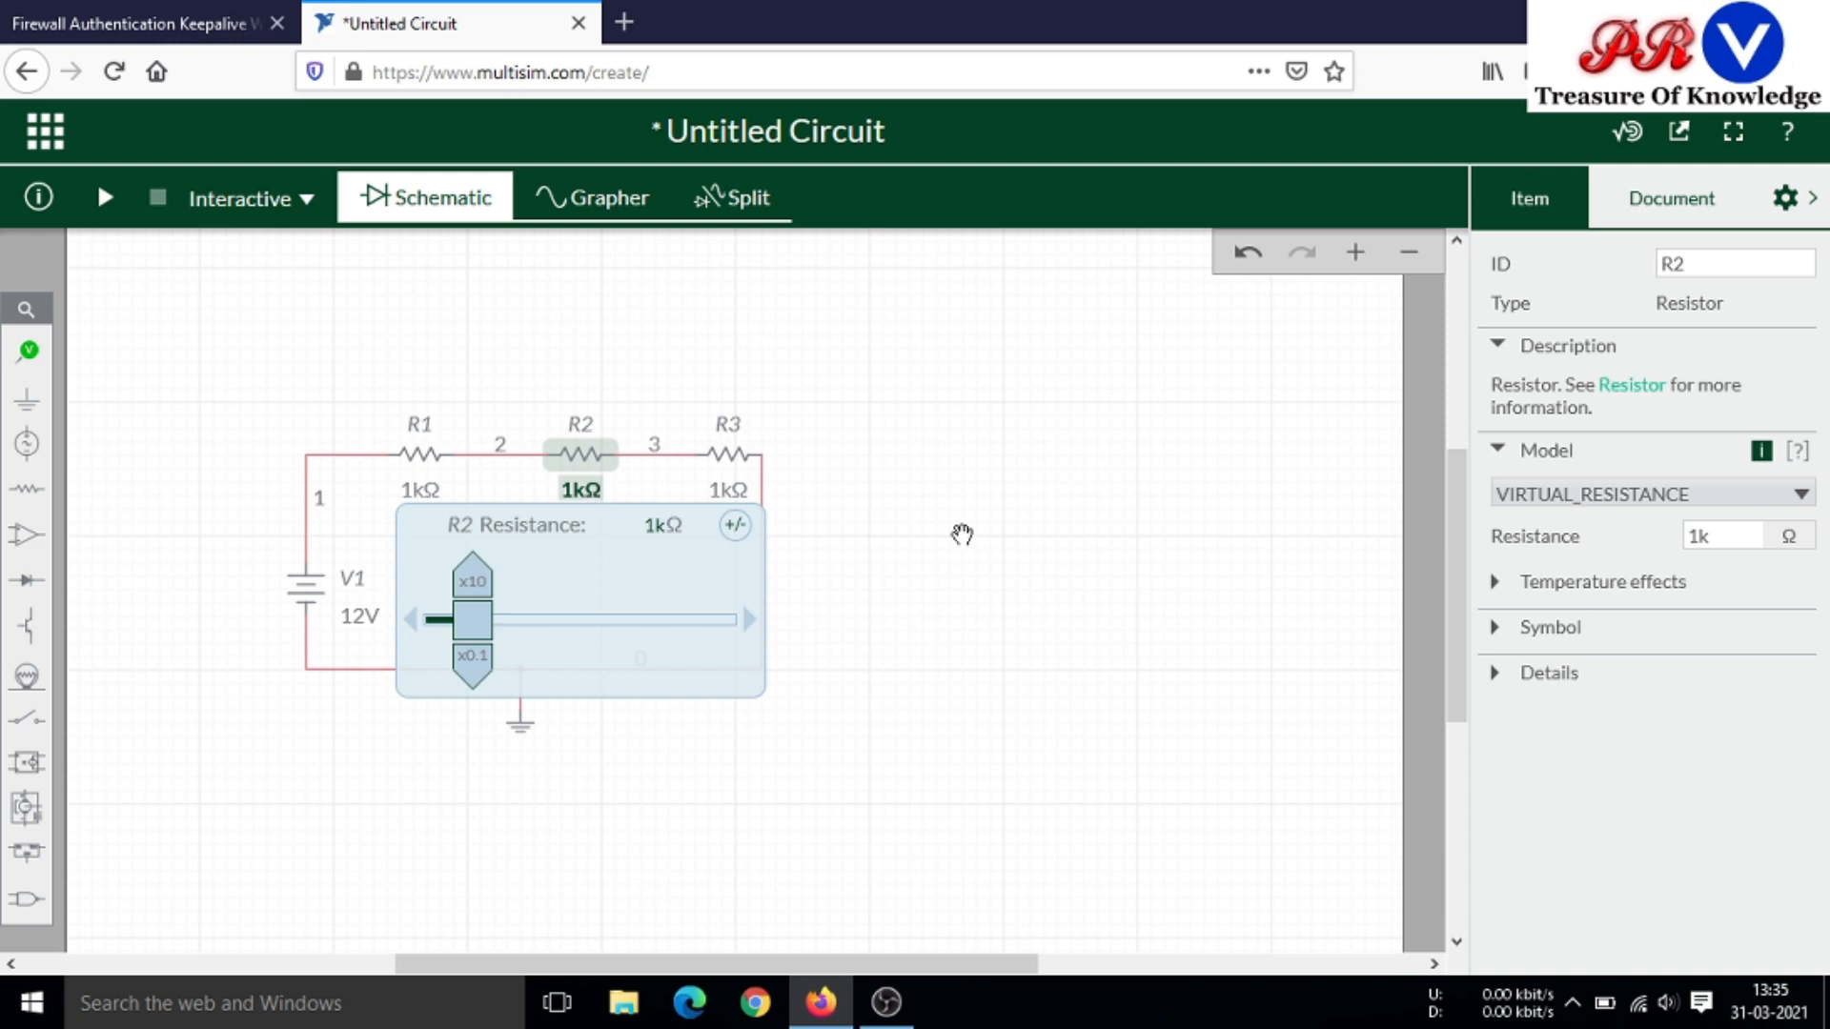
left_click(1011, 536)
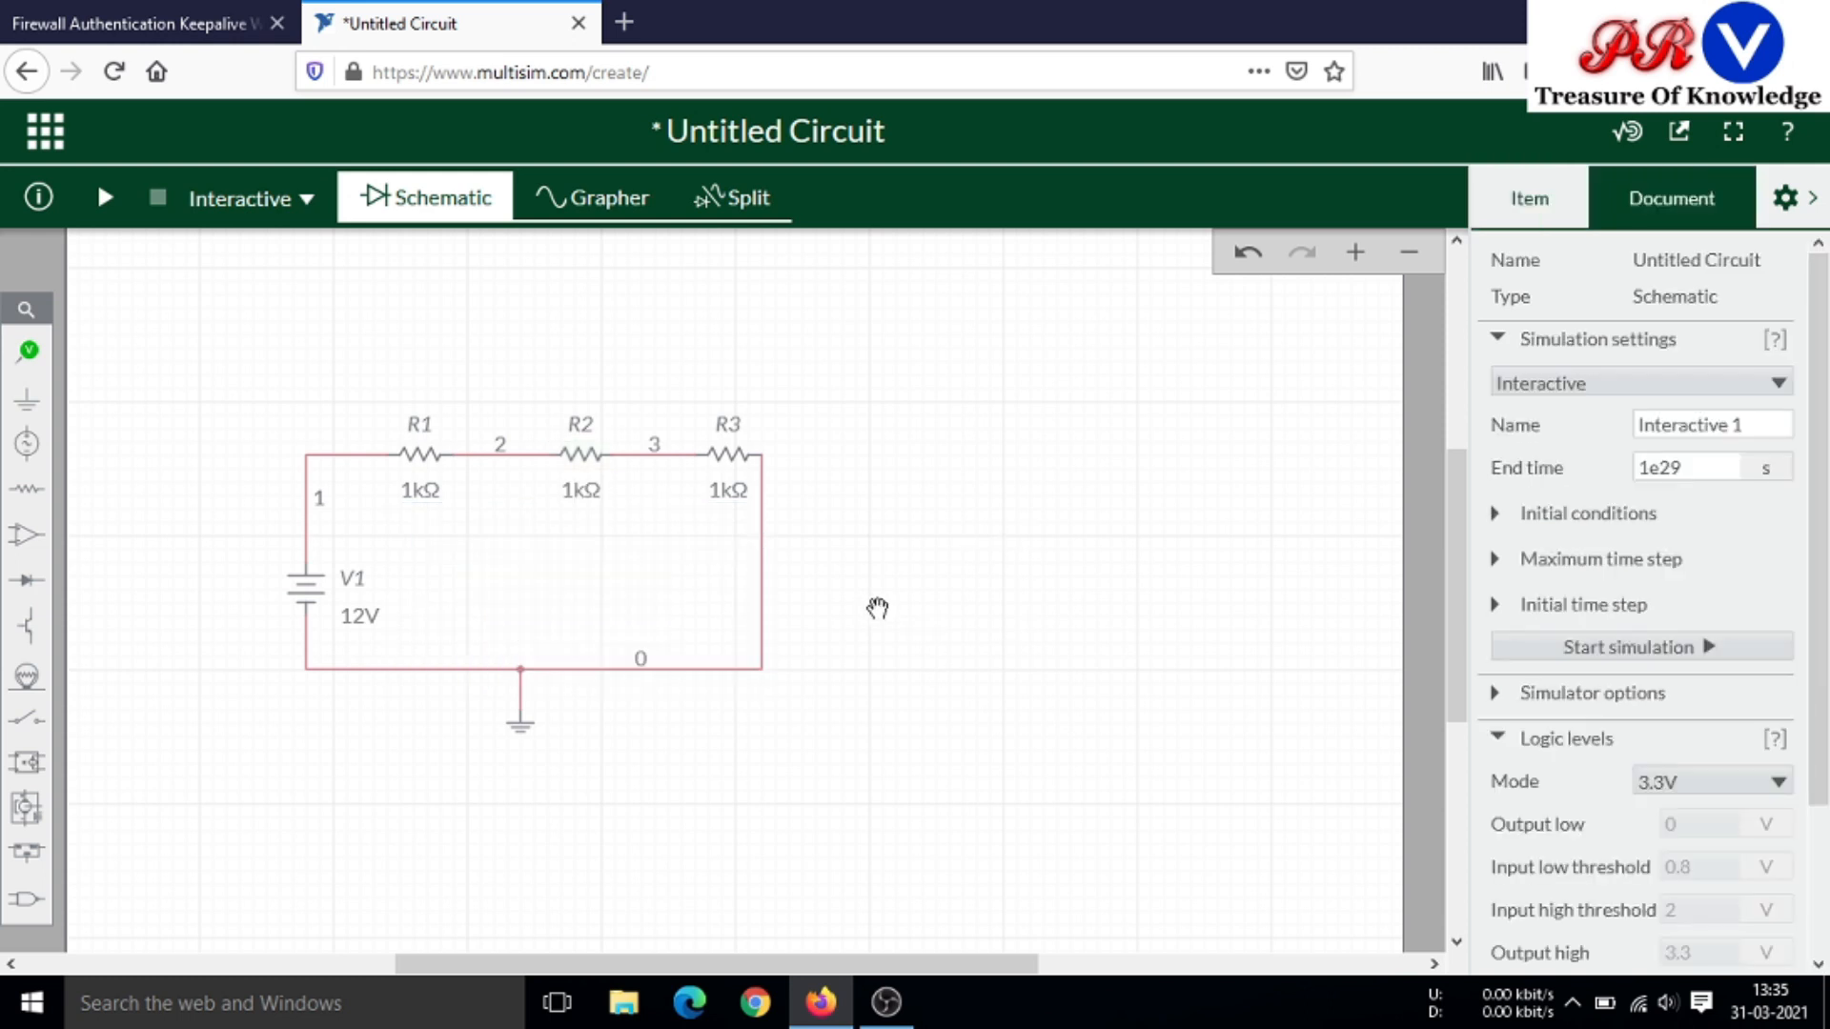
Place a voltage probe on the wire between source V1 and resistor R1
left_click(29, 358)
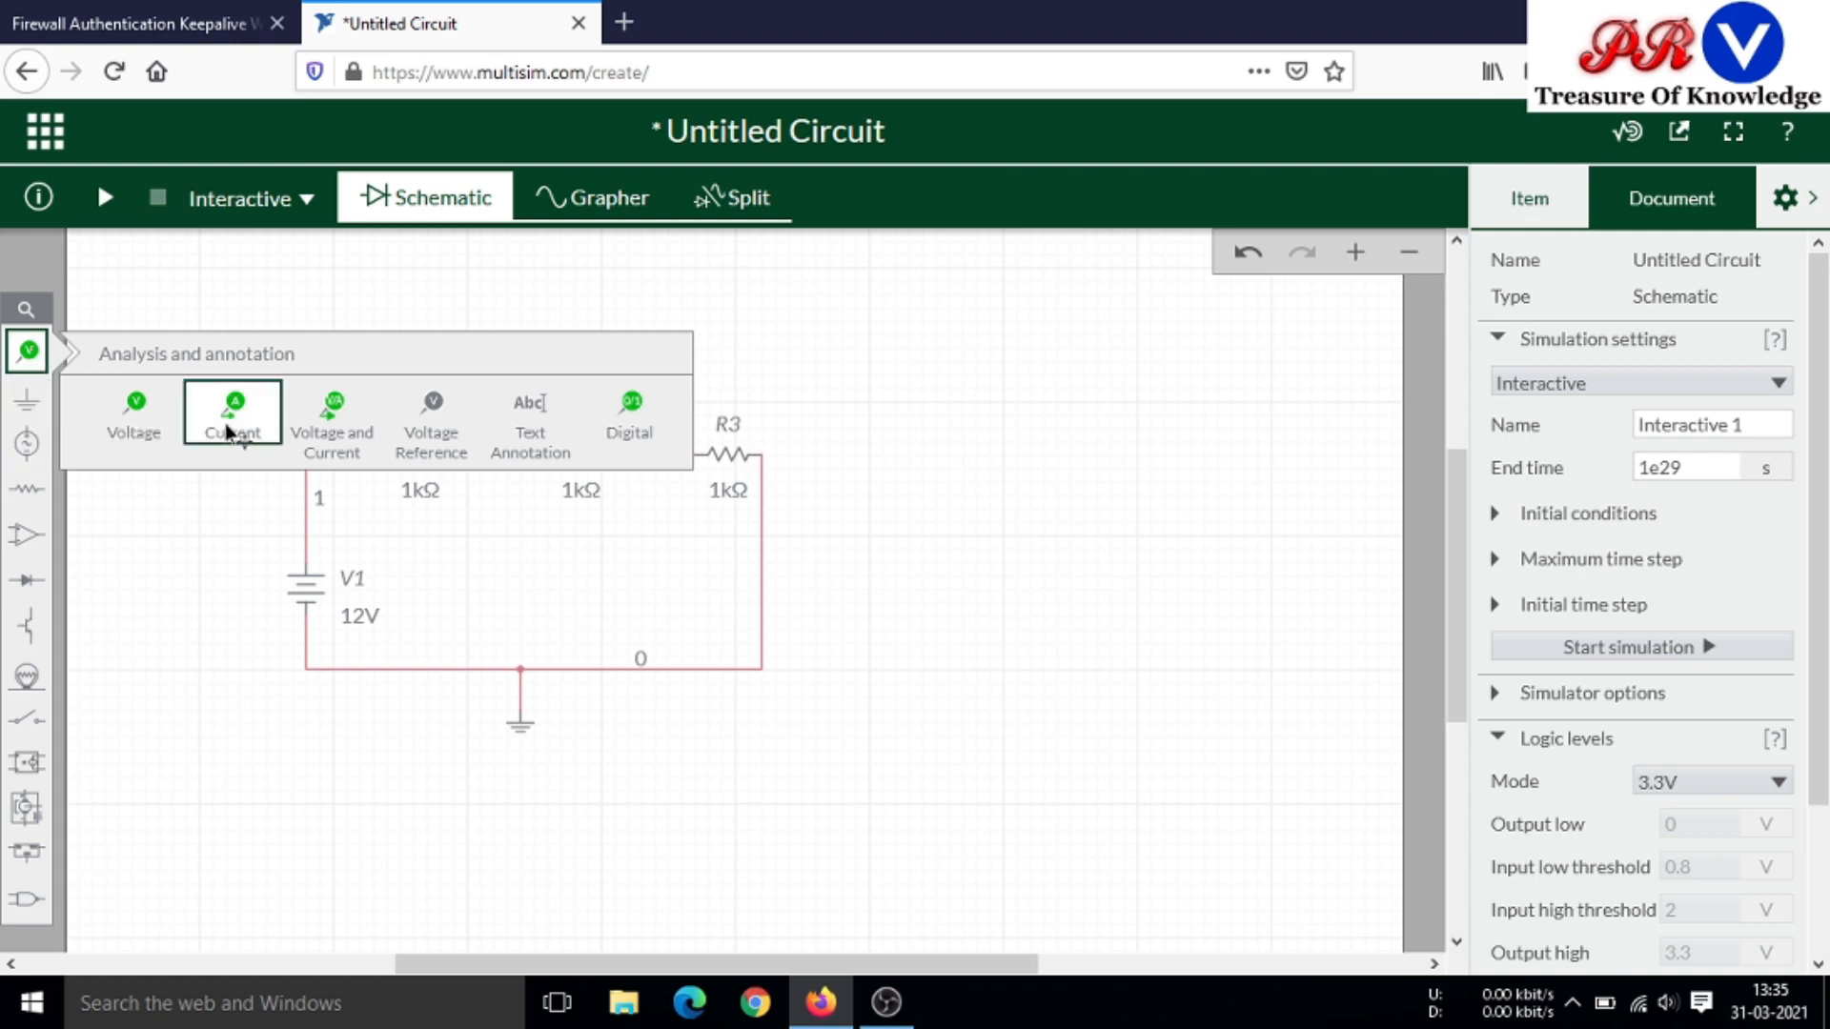
left_click(147, 419)
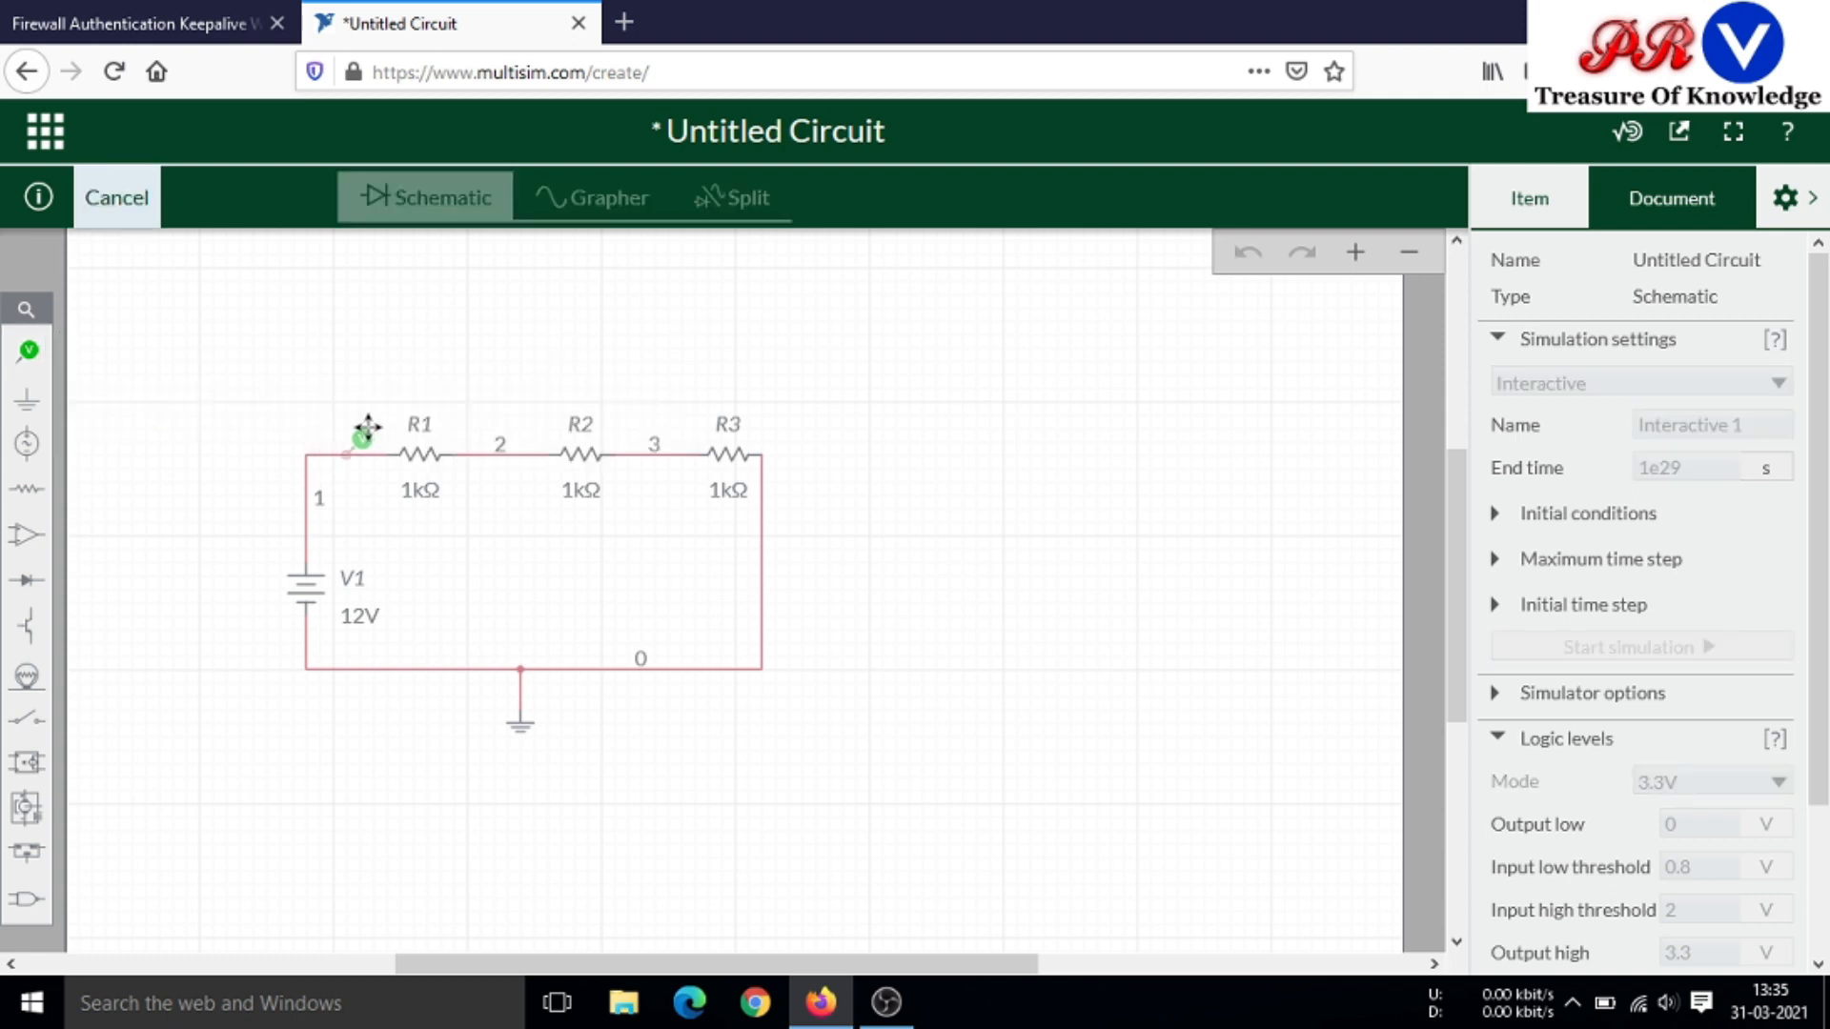
left_click(366, 427)
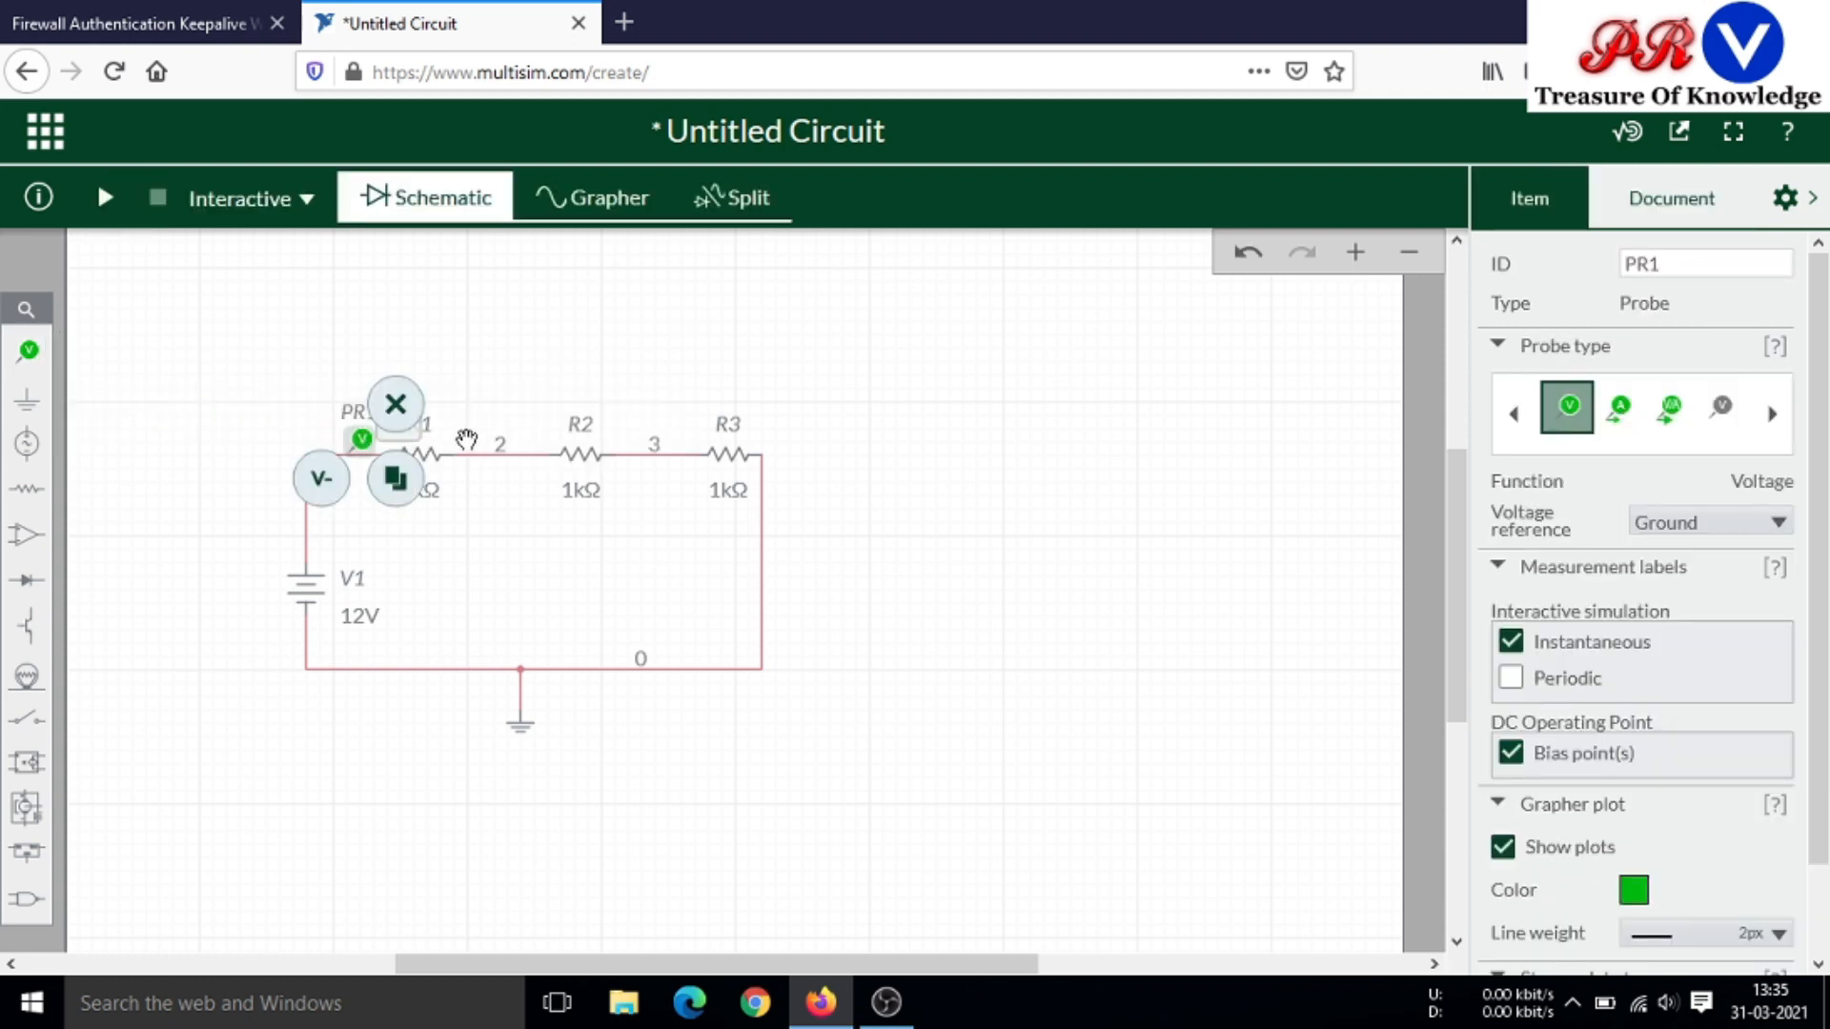
Duplicate the voltage probe onto the R1–R2 wire, the R2–R3 wire and the wire just after R3
left_click(402, 479)
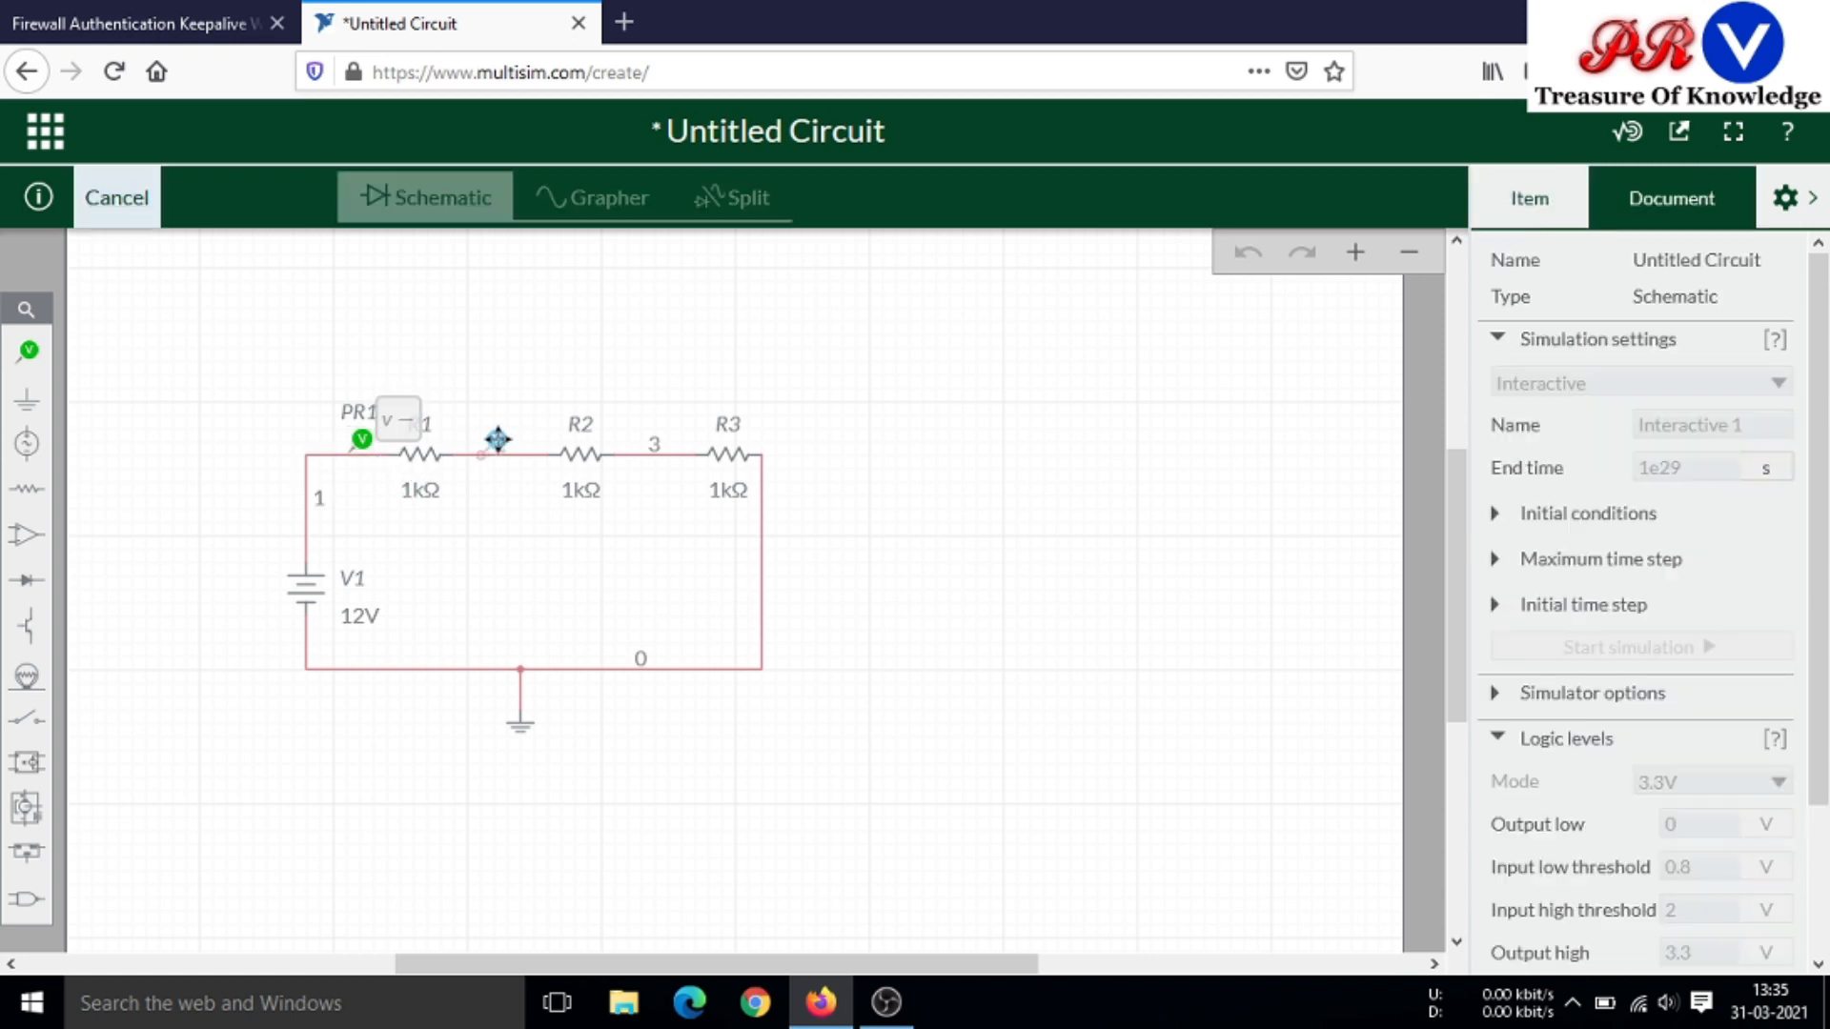
left_click(482, 437)
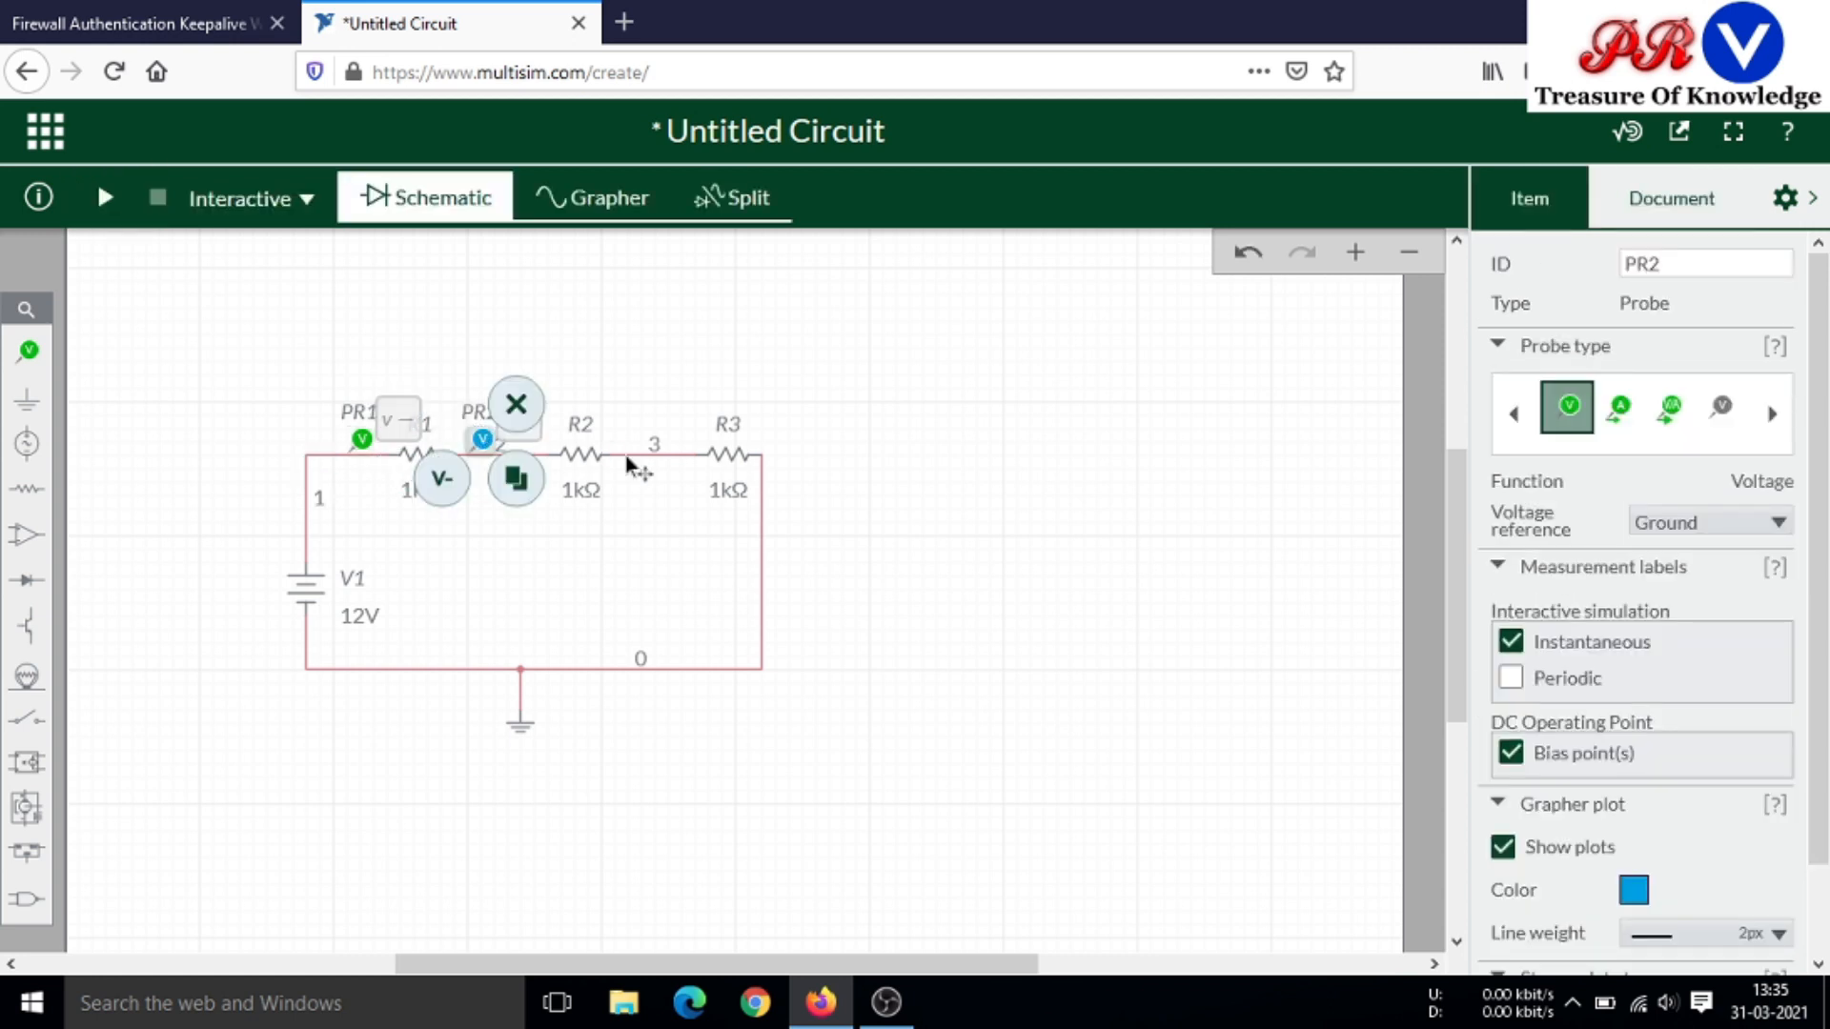
left_click(519, 479)
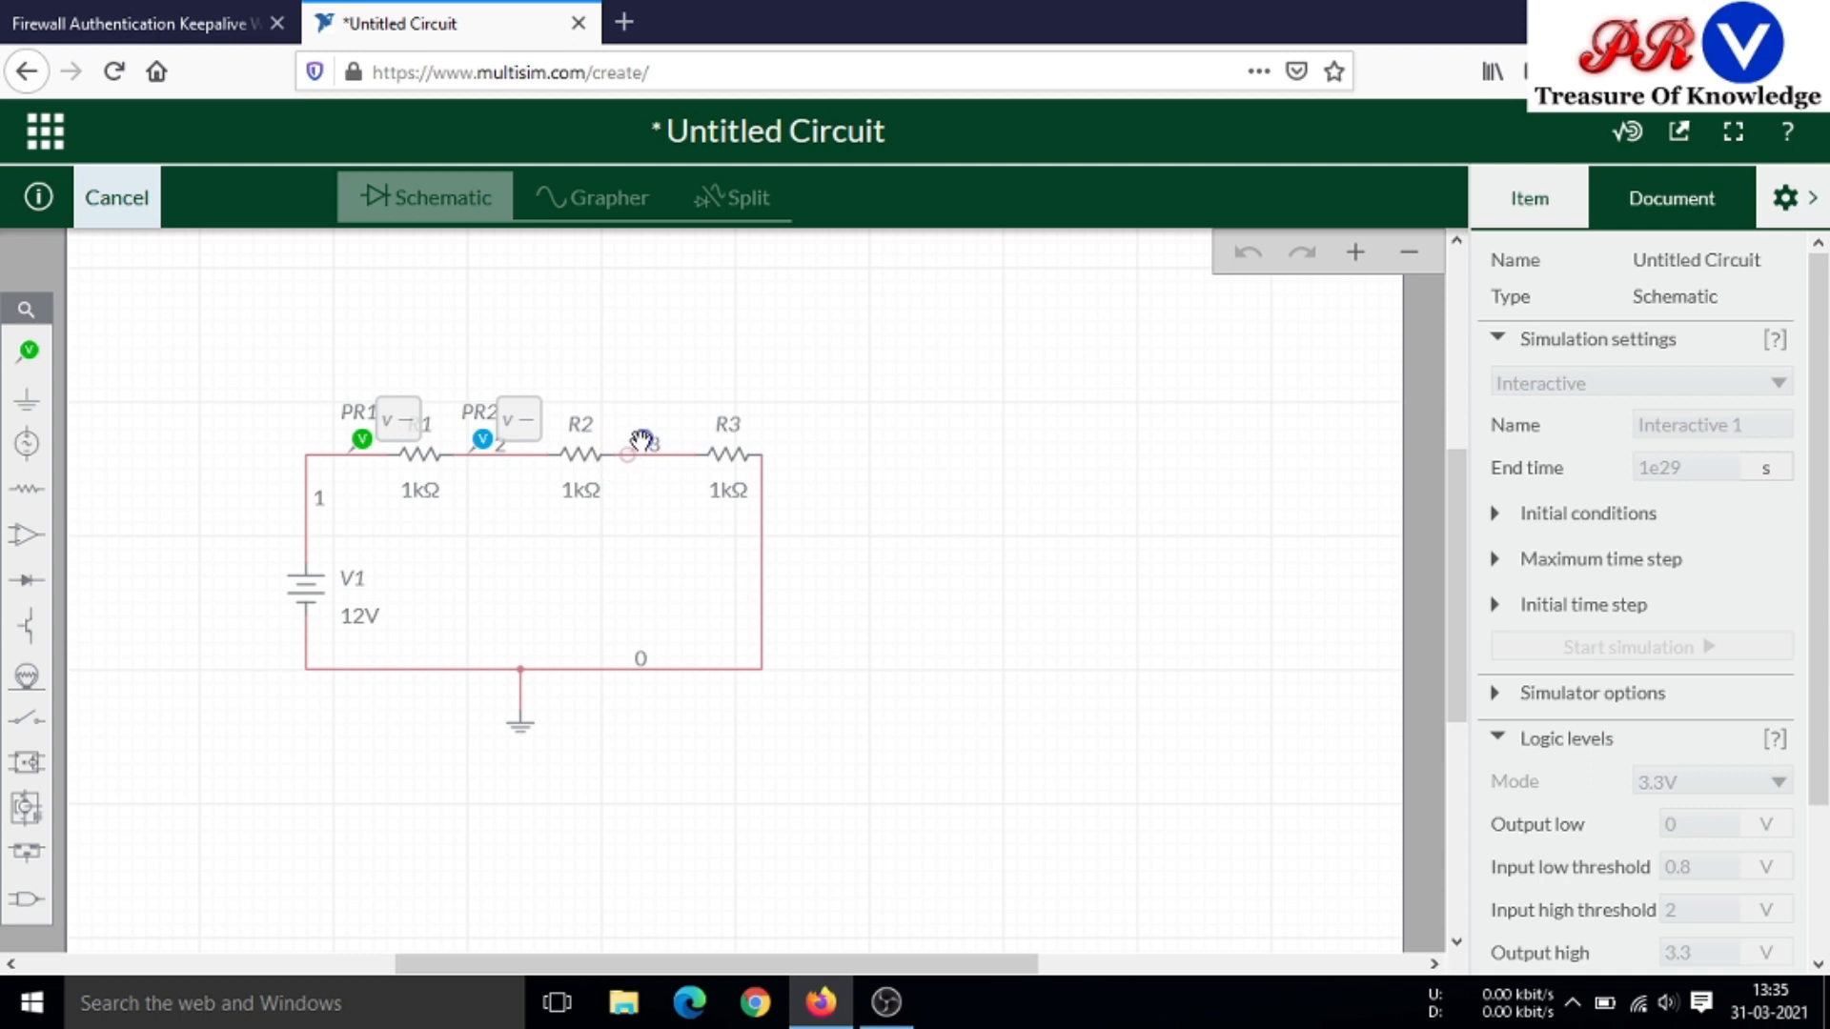
left_click(643, 441)
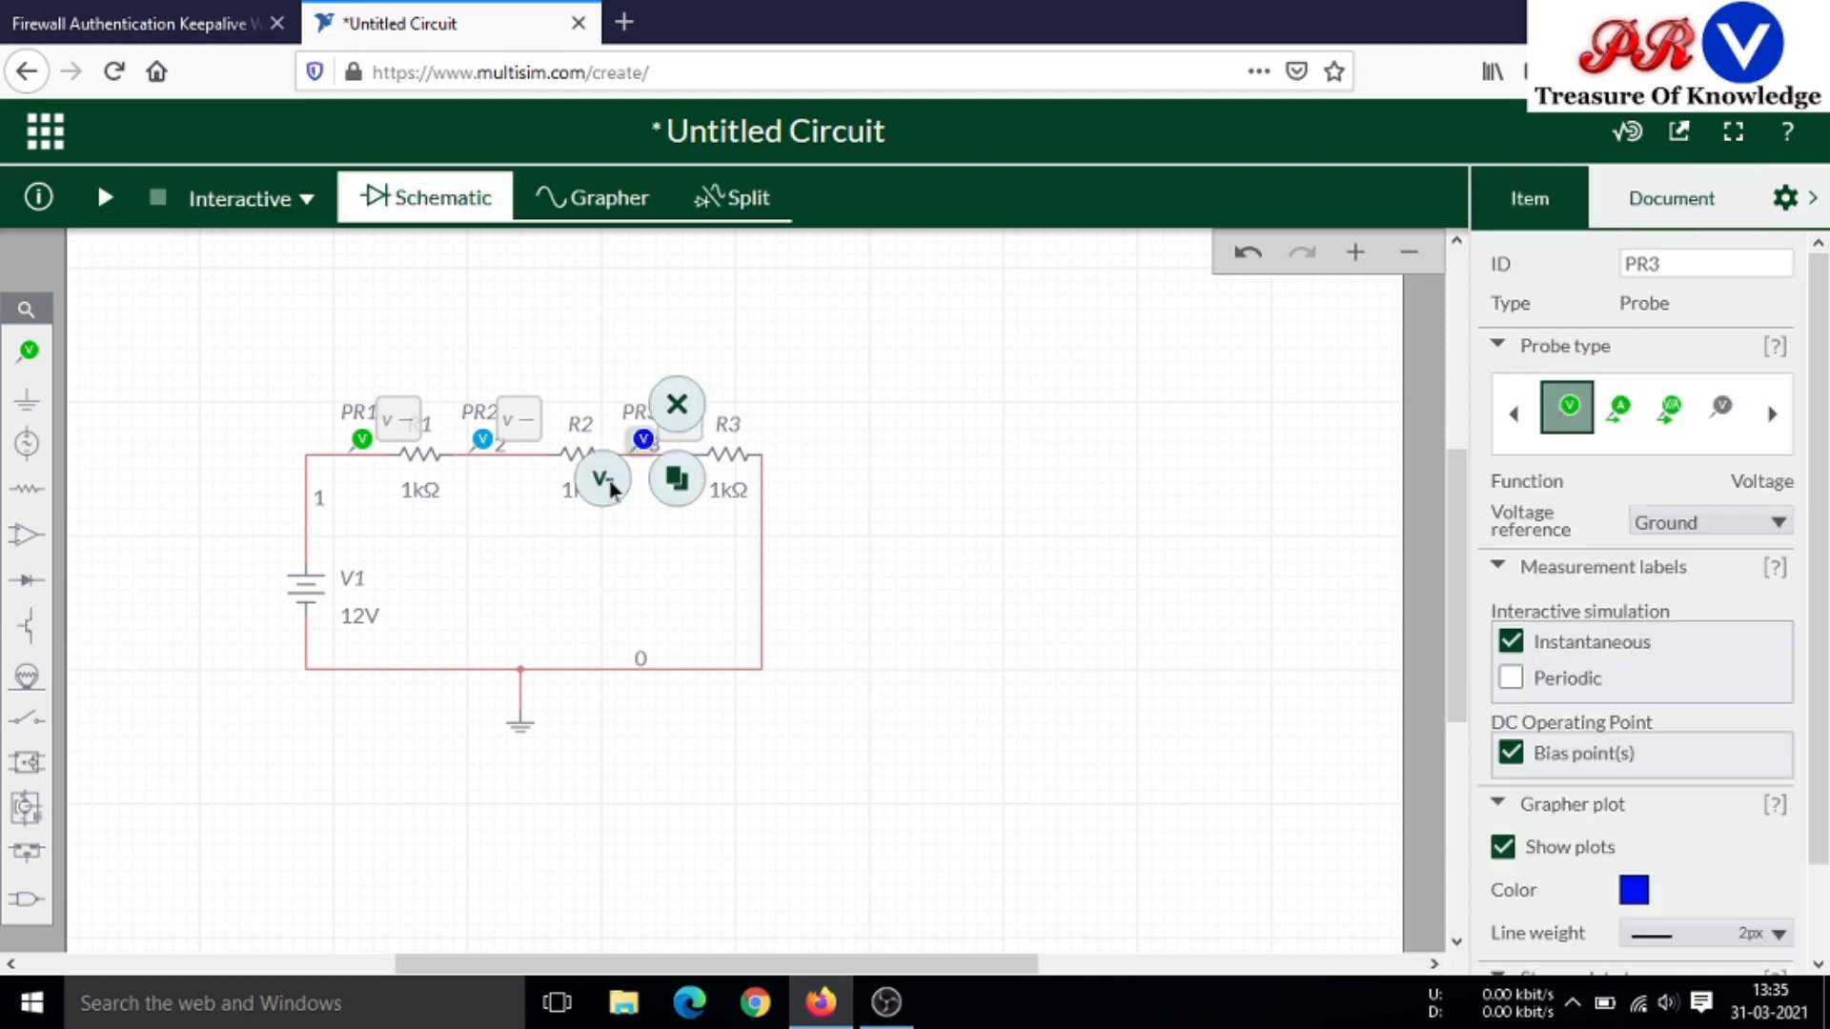
left_click(677, 478)
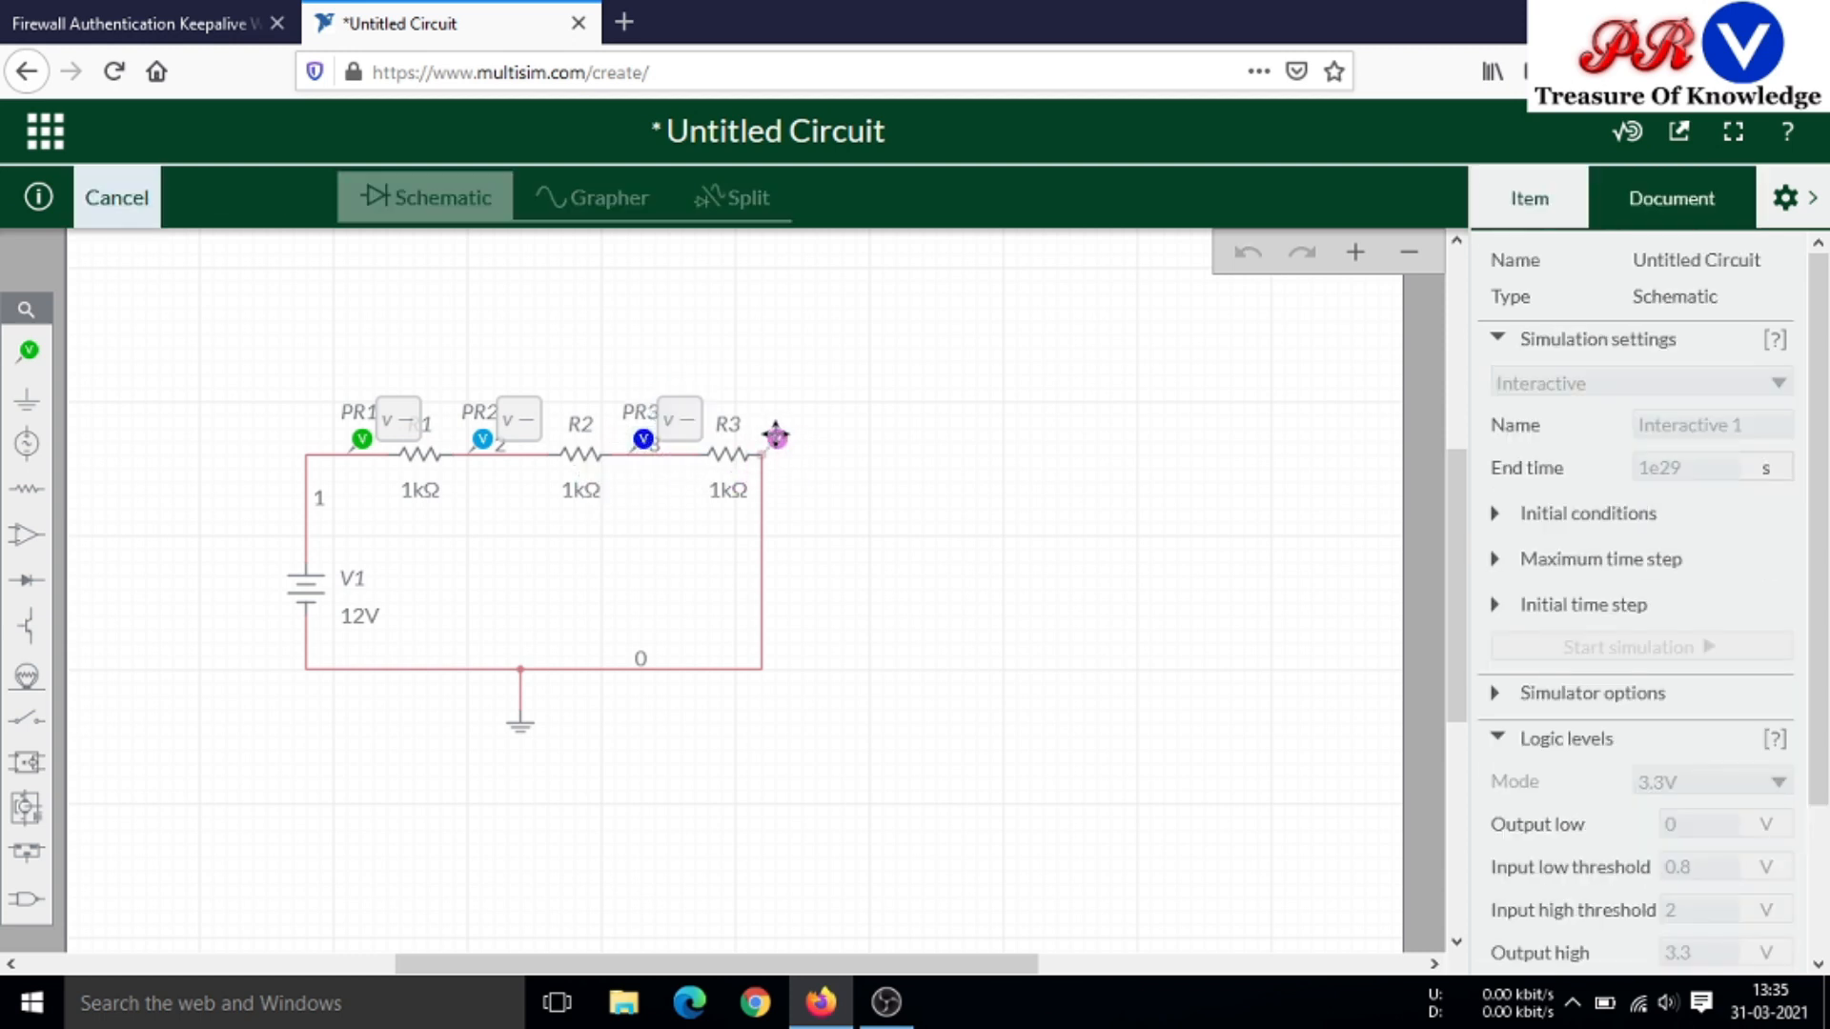
left_click(778, 439)
left_click(934, 527)
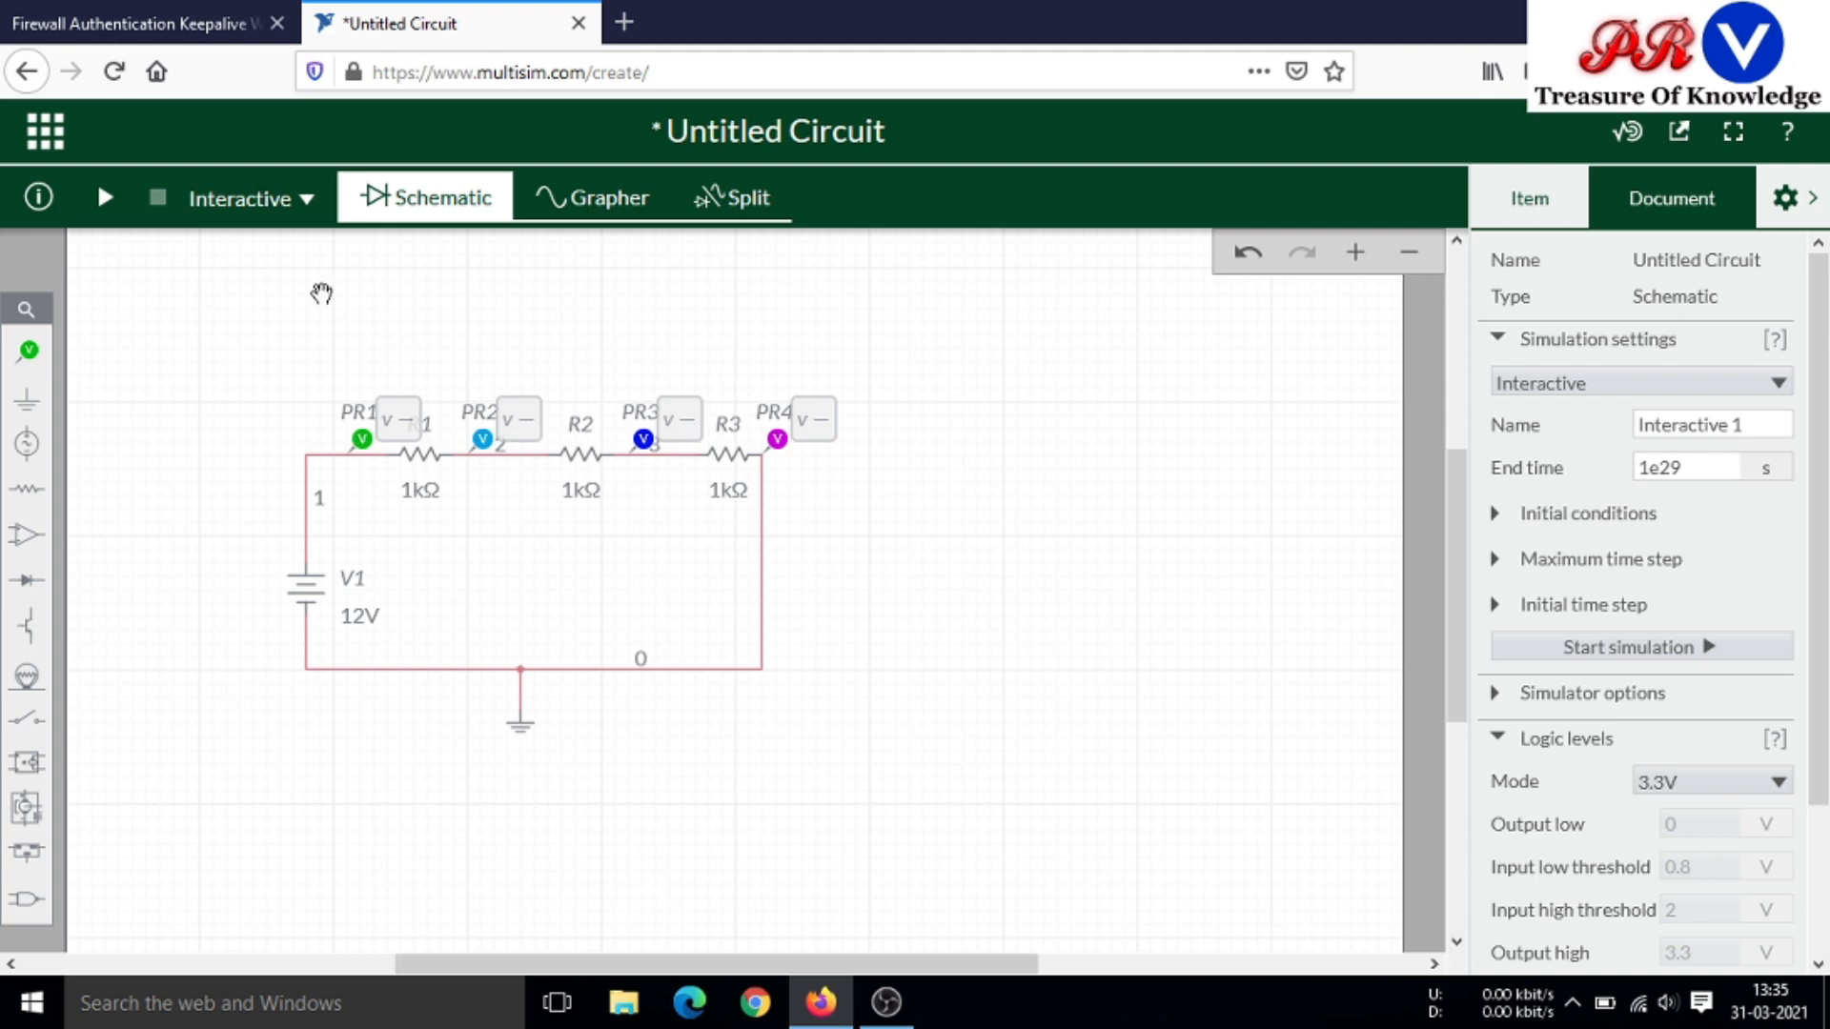
Run the interactive simulation to read the four probe voltages, and stop it
left_click(105, 197)
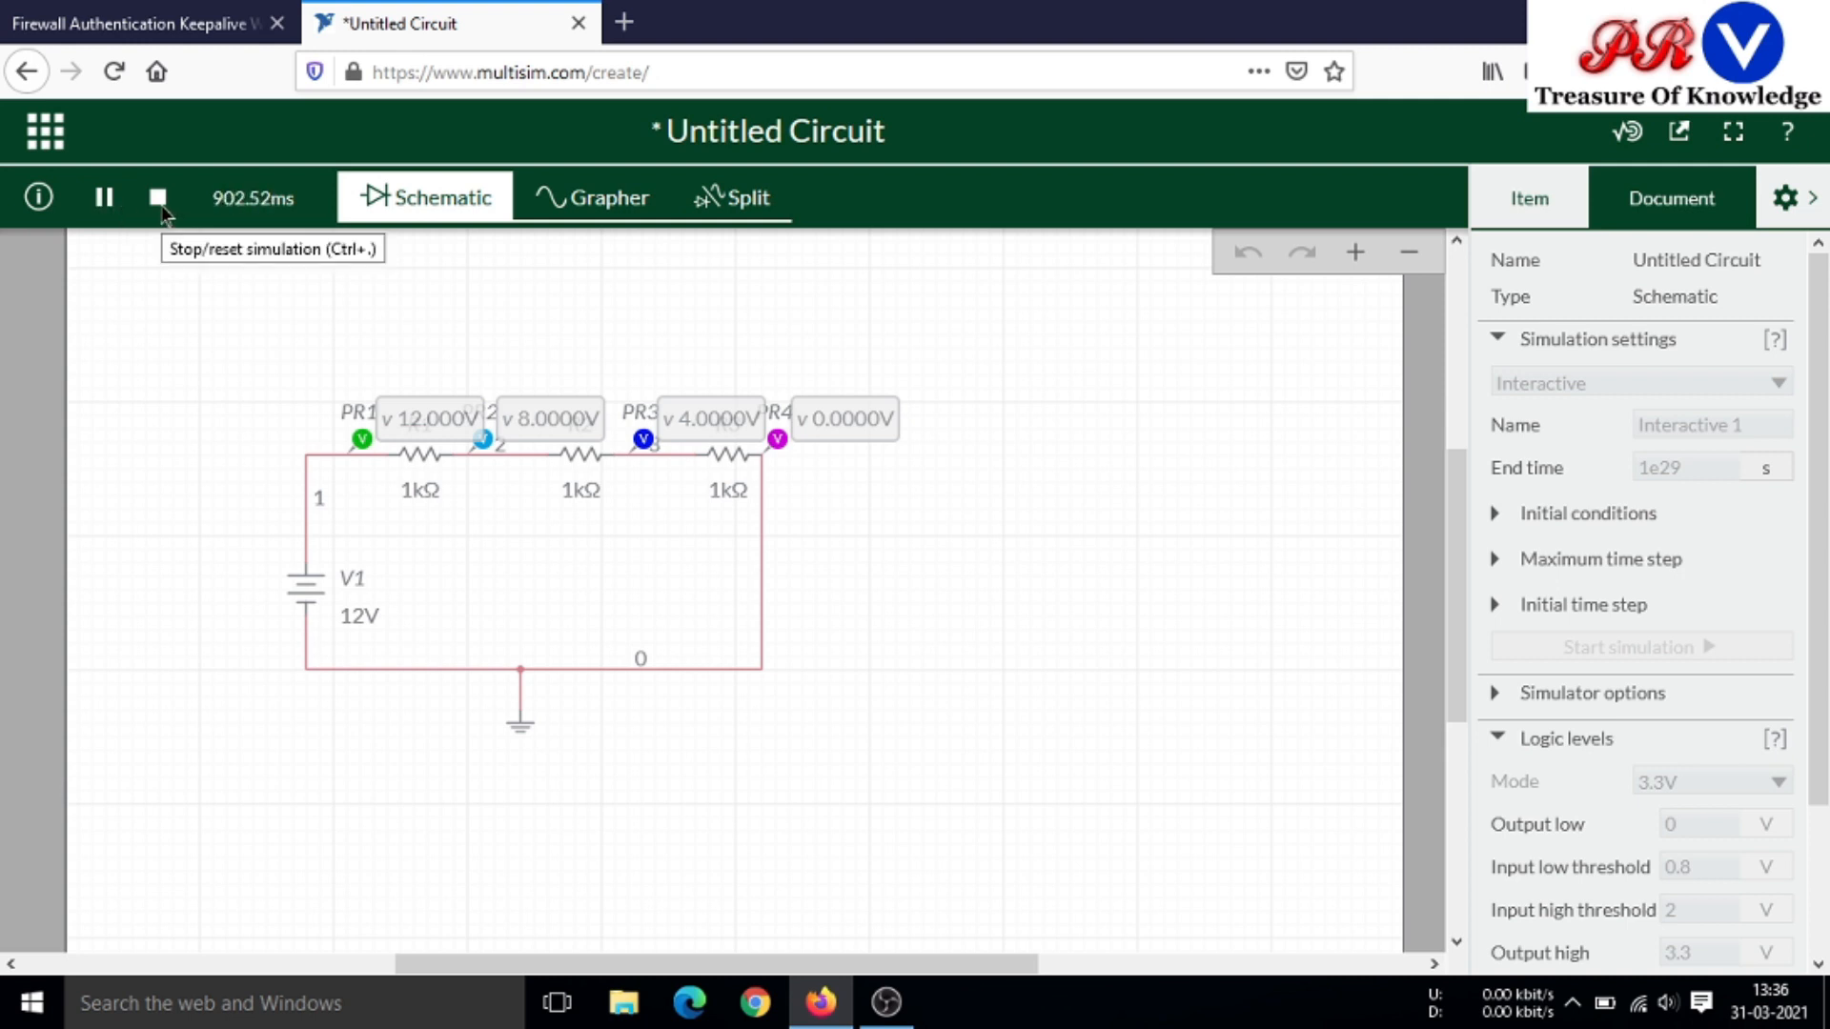
left_click(160, 205)
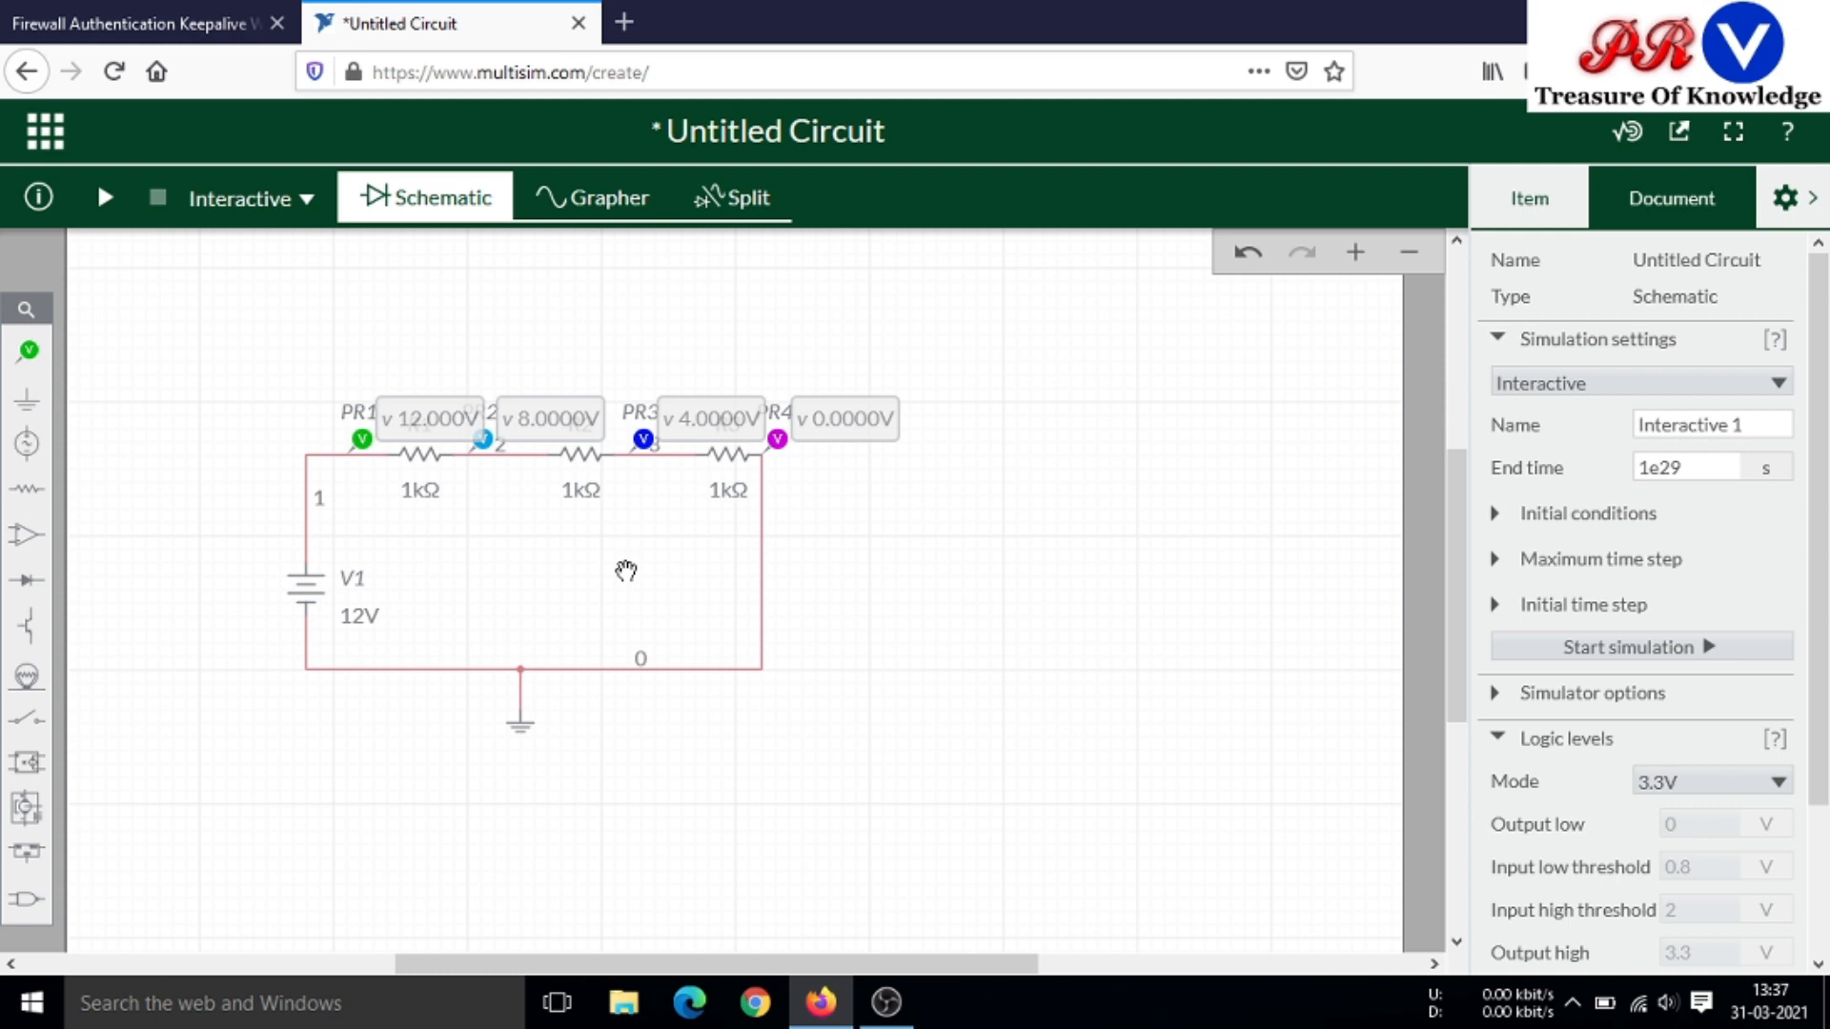
Set the resistance of R2 to 2K and rerun the simulation to read the probes, stopping it when done
left_click(582, 491)
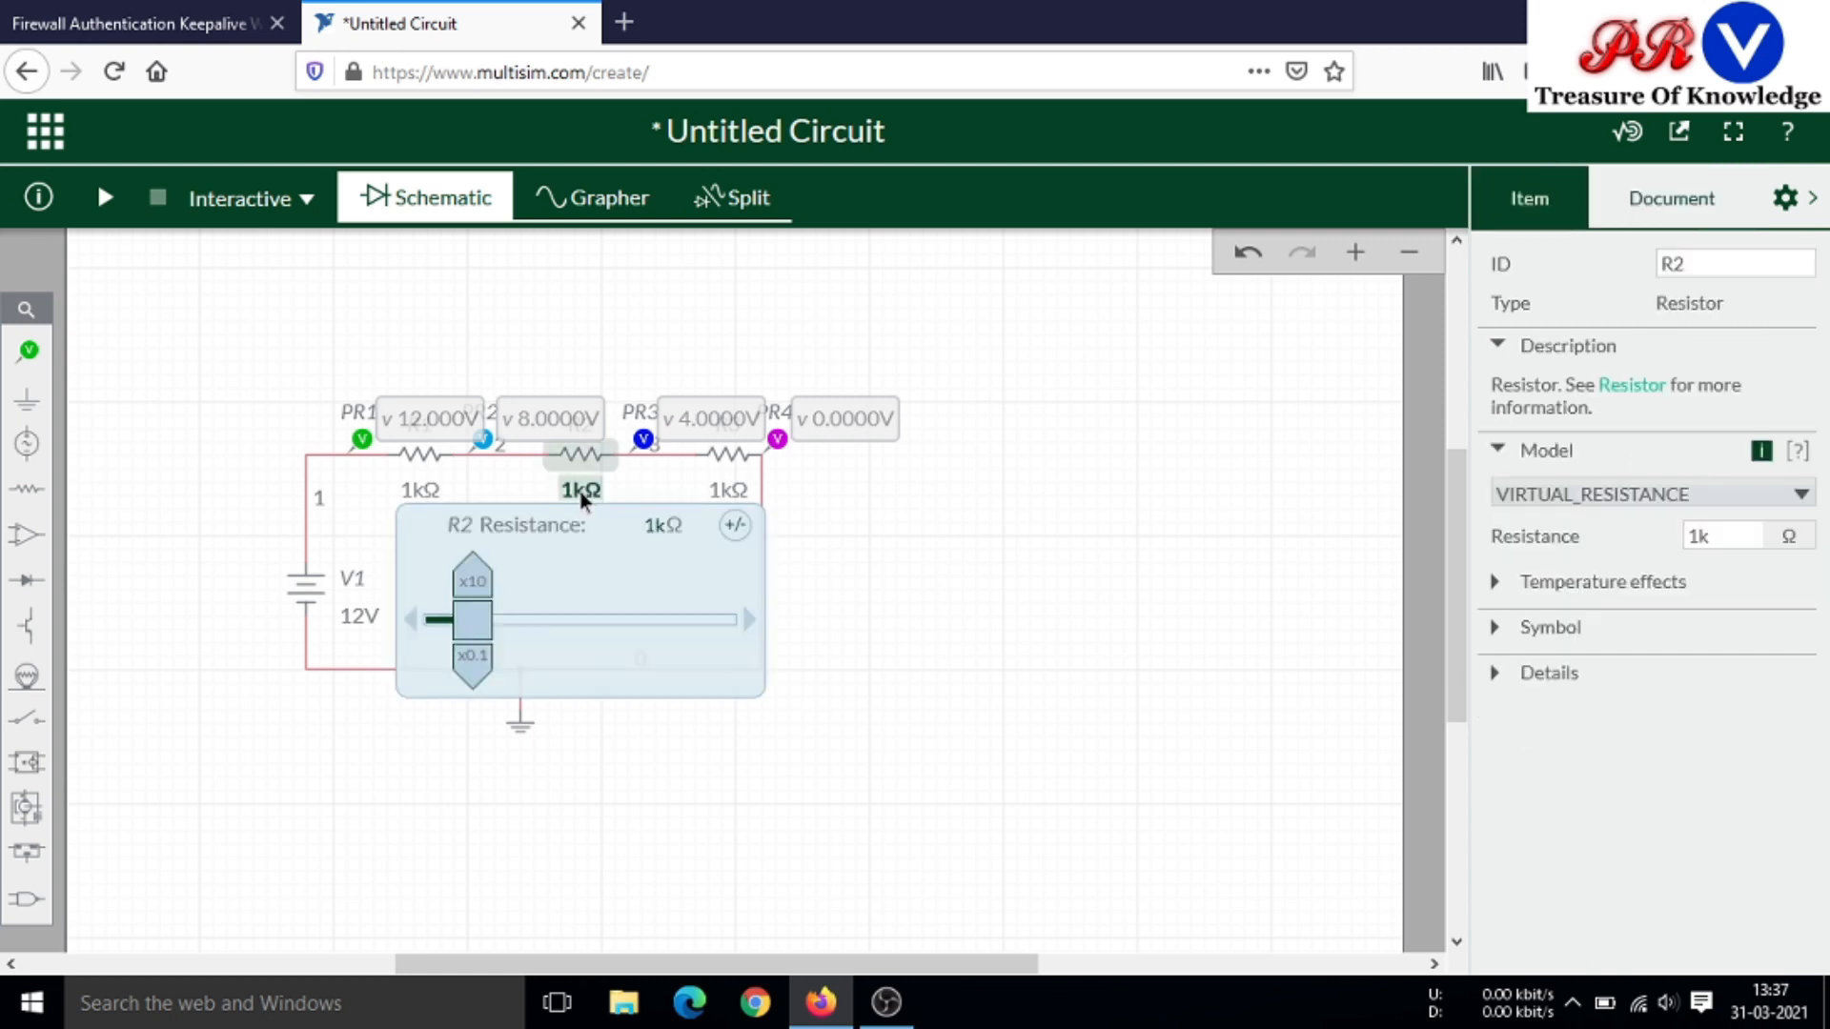
left_click(1705, 537)
left_click(1082, 638)
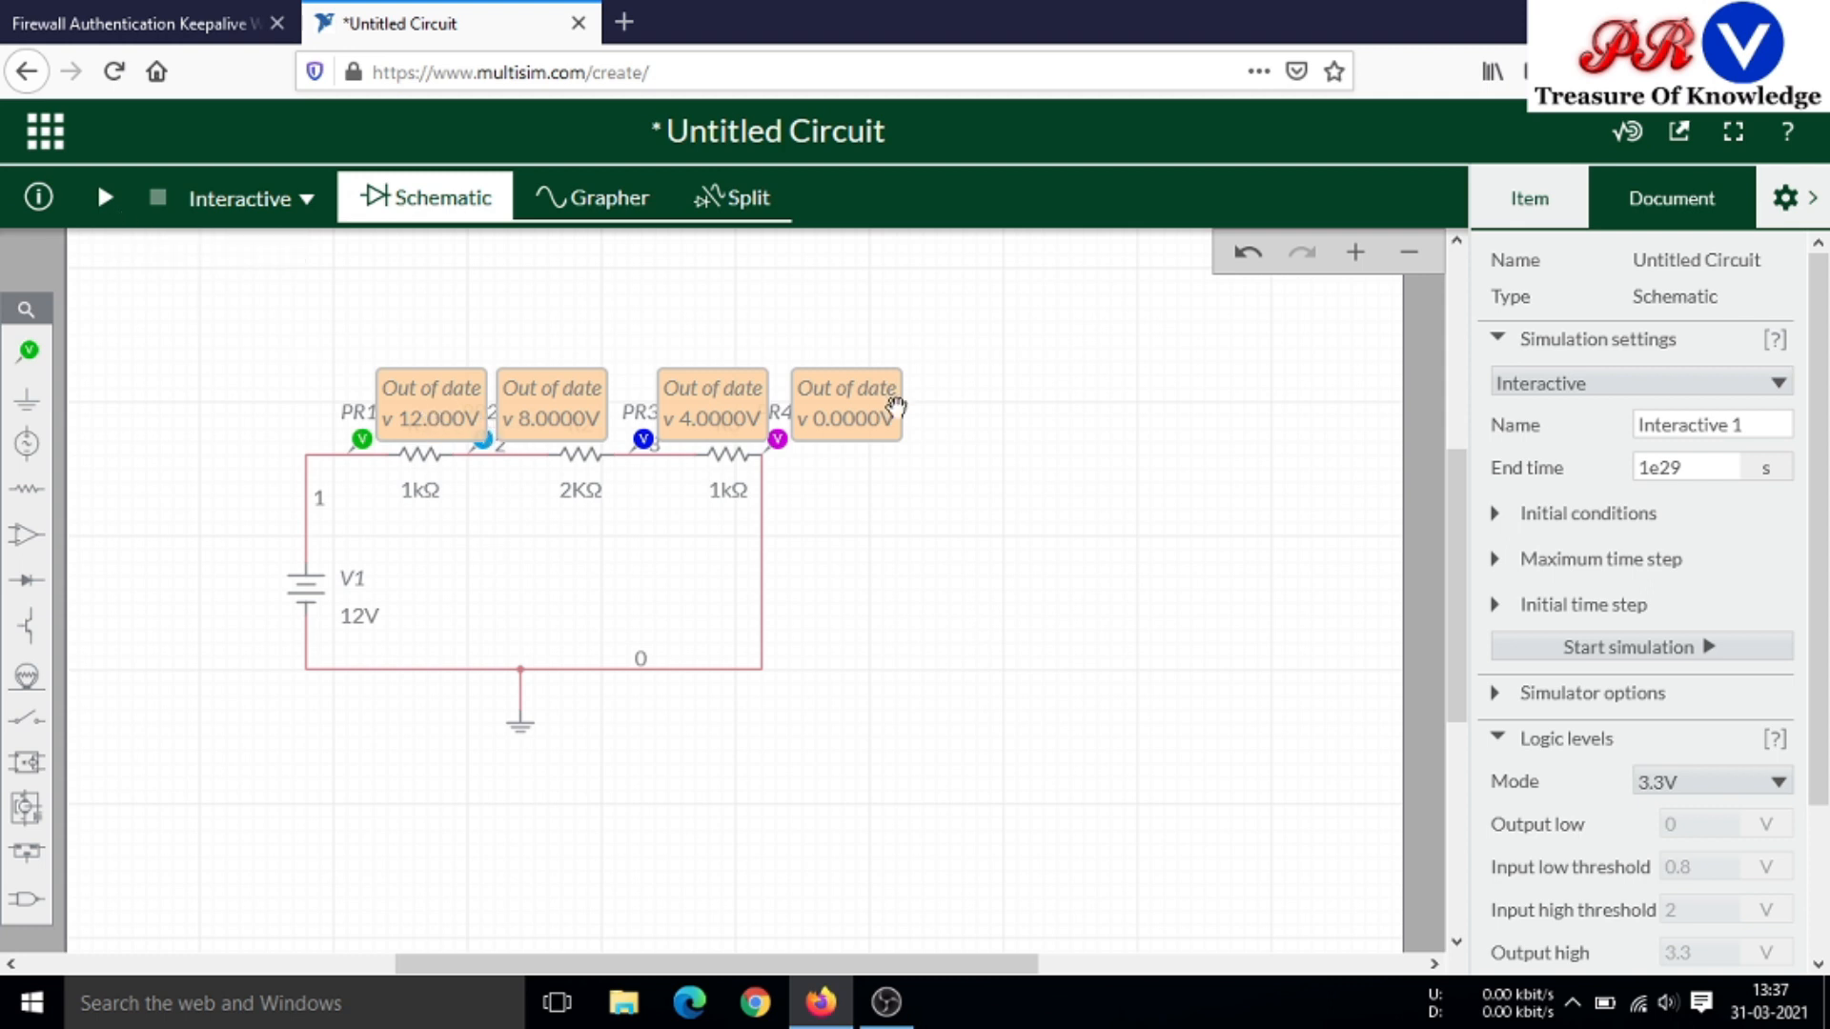
left_click(104, 197)
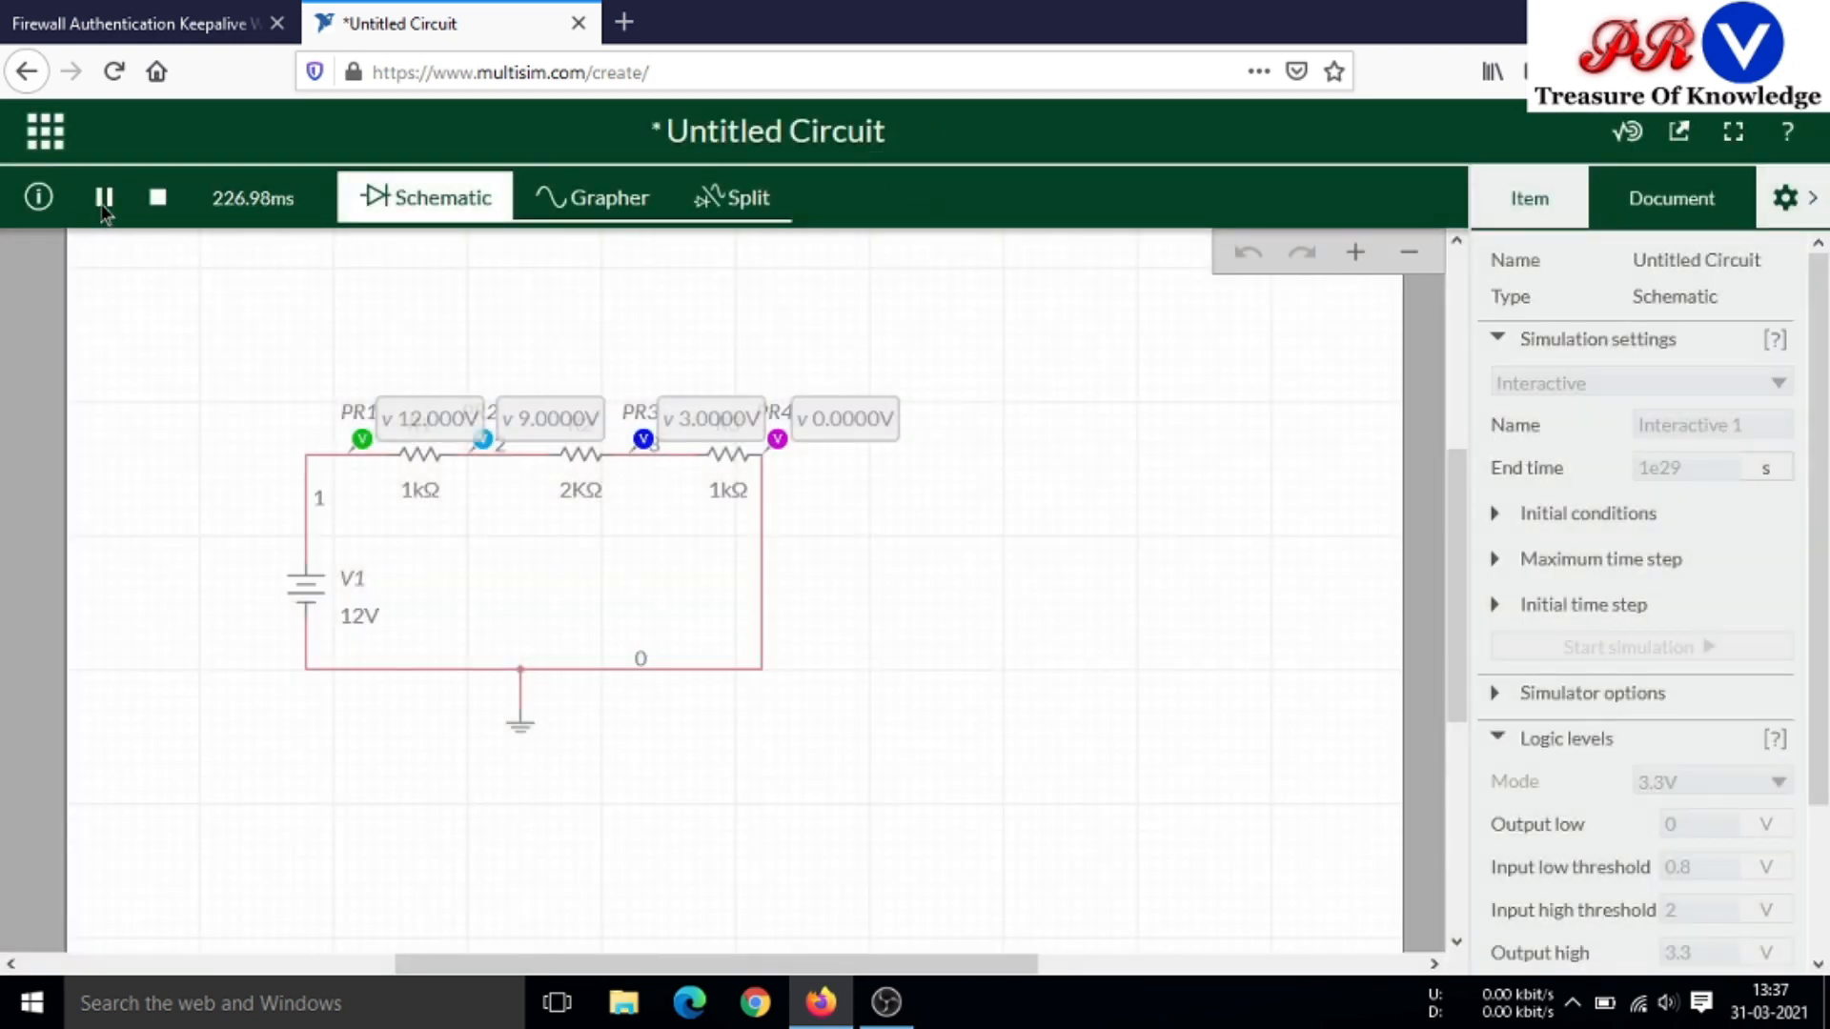
left_click(157, 198)
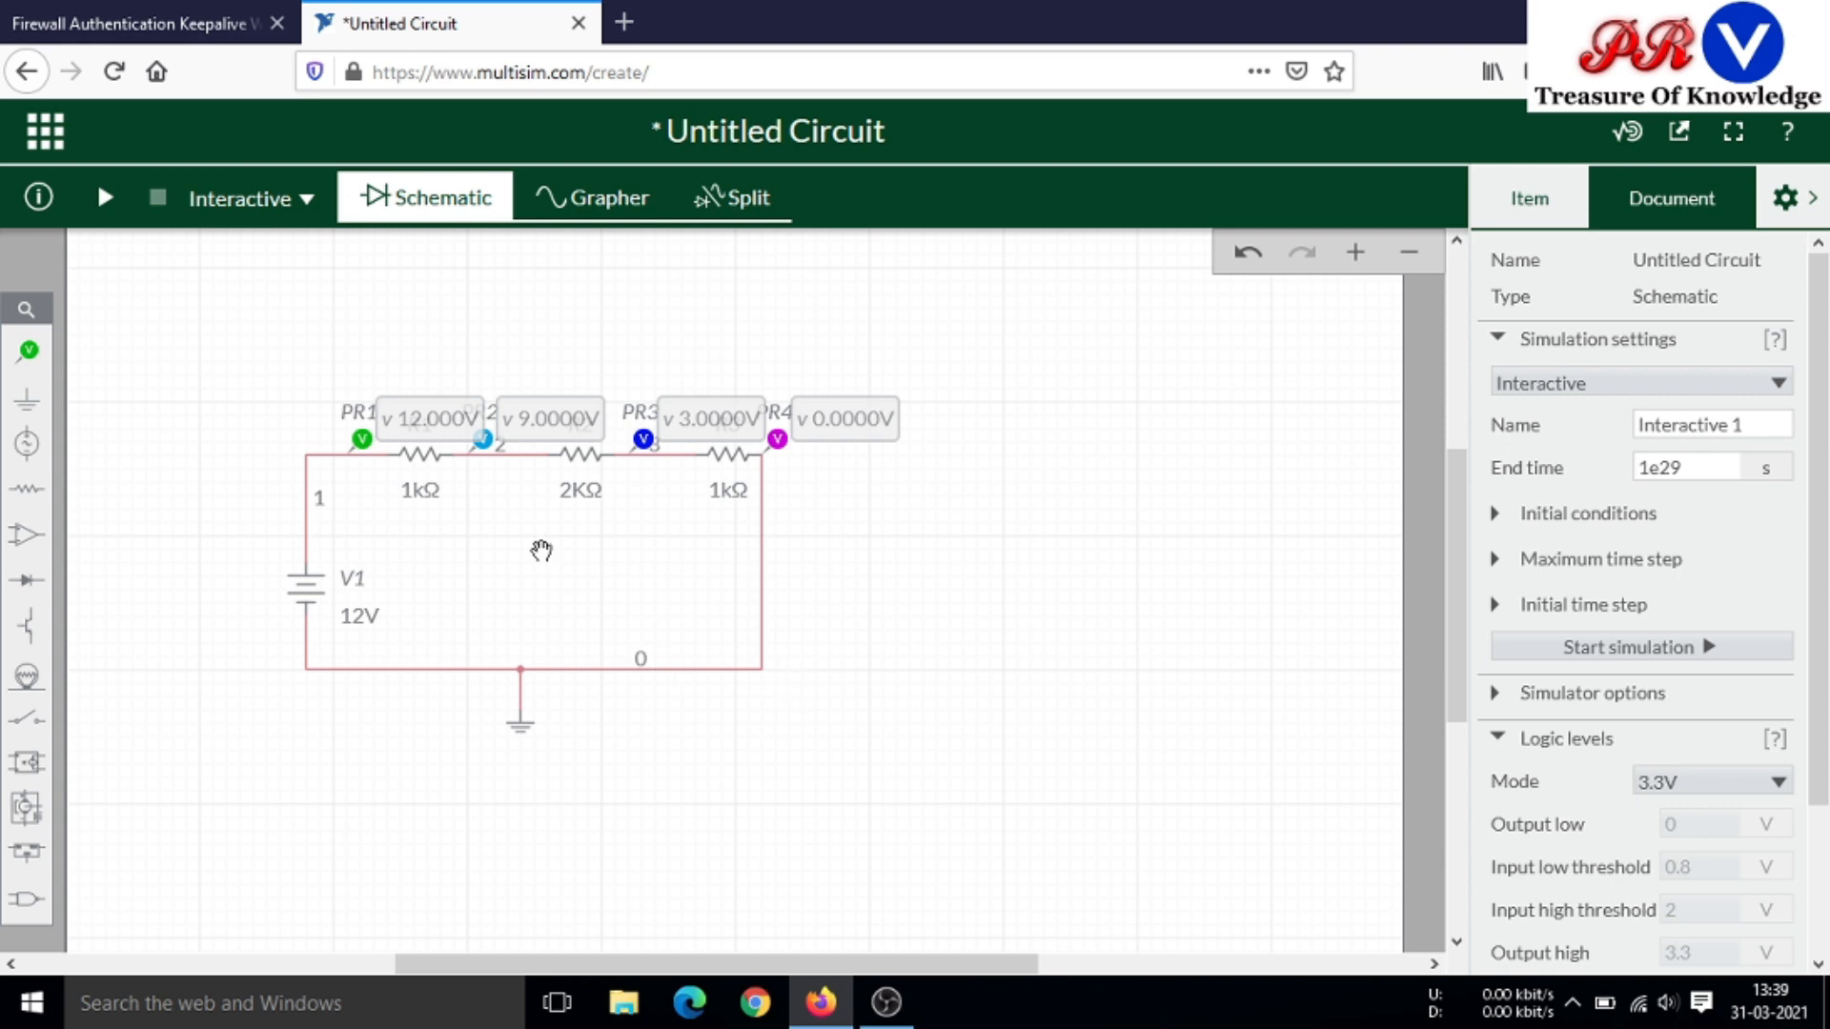
Move resistor R2 down inside the loop and delete the wires connecting it to R1 and R3
left_click(584, 461)
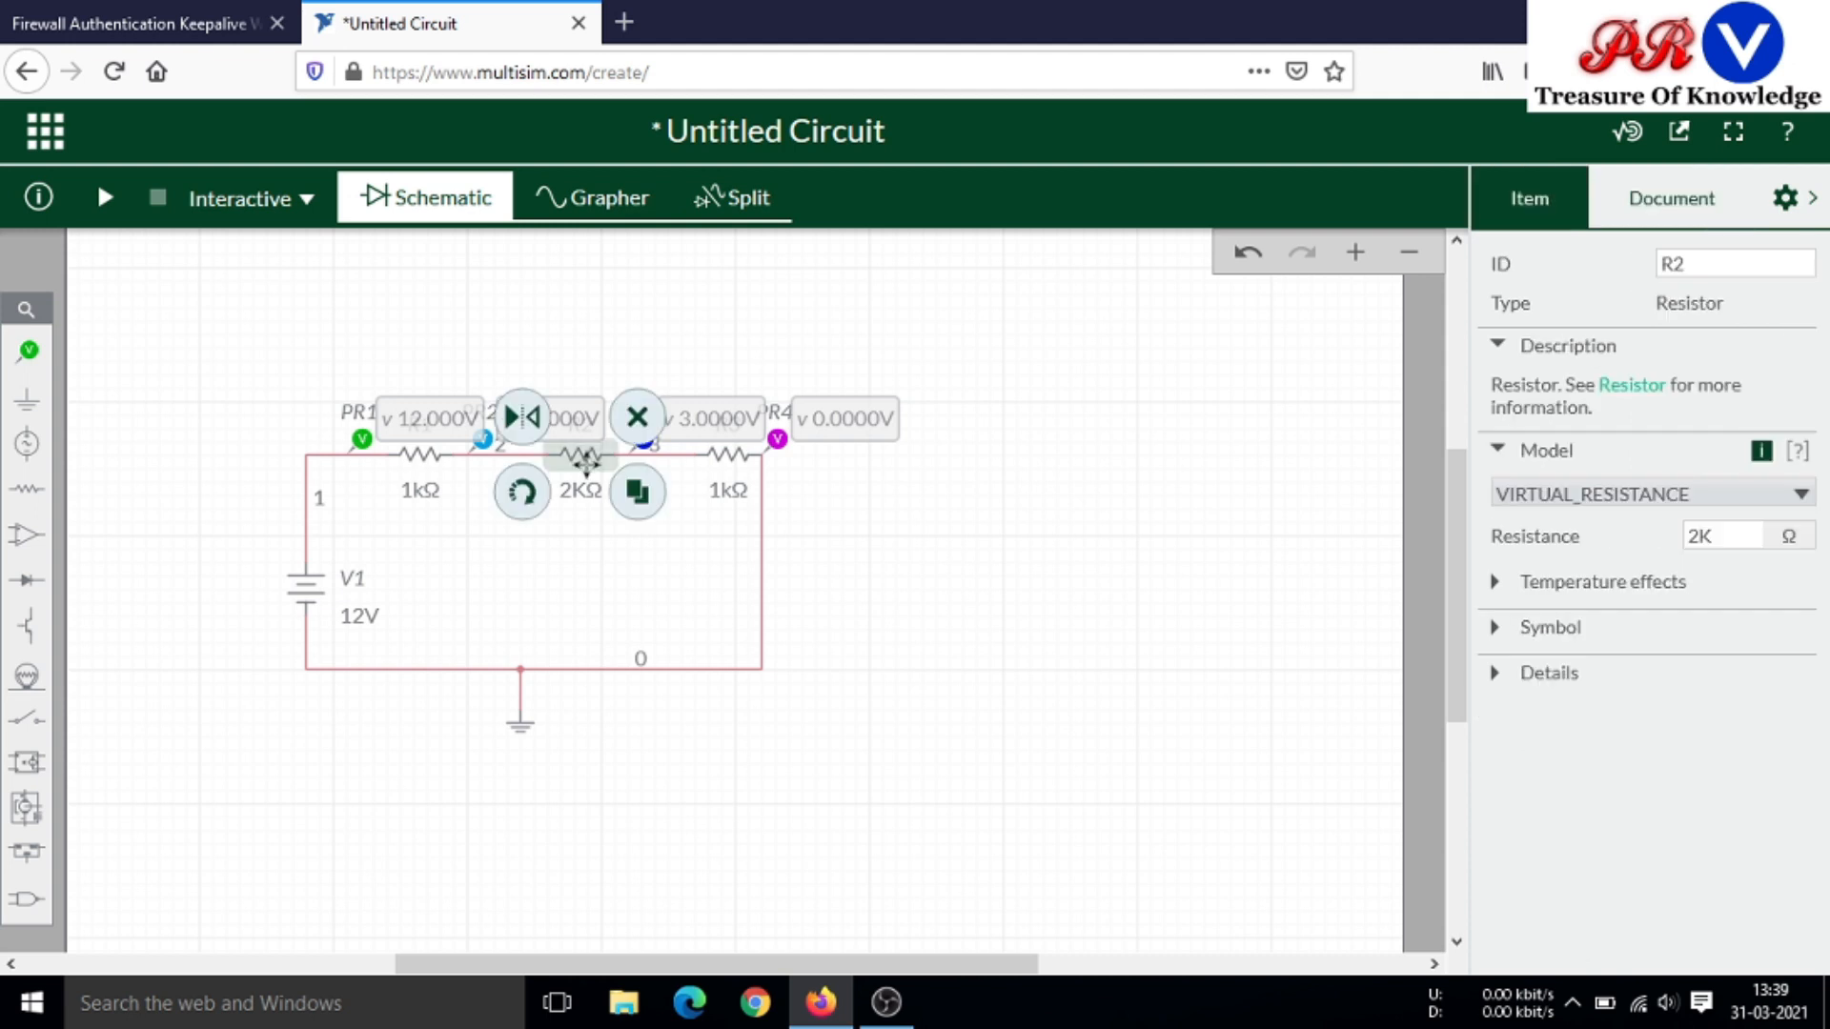
left_click_drag(584, 461, 557, 527)
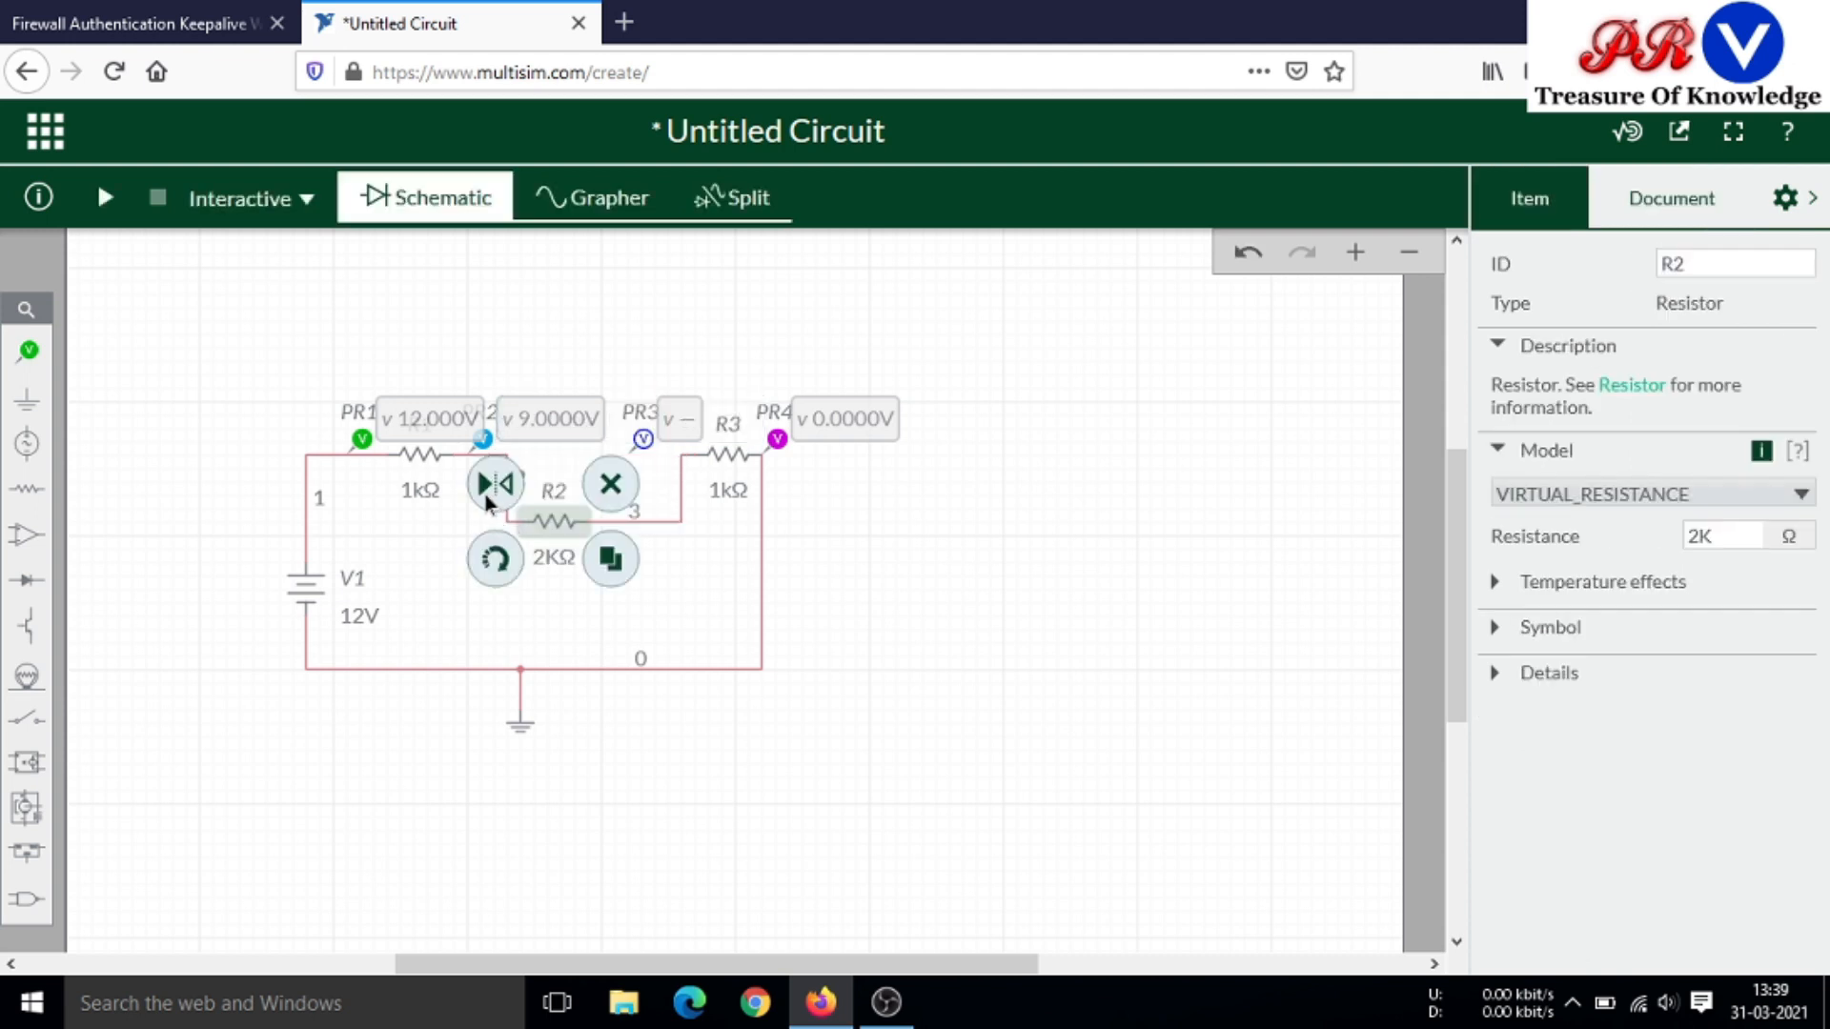
left_click(666, 518)
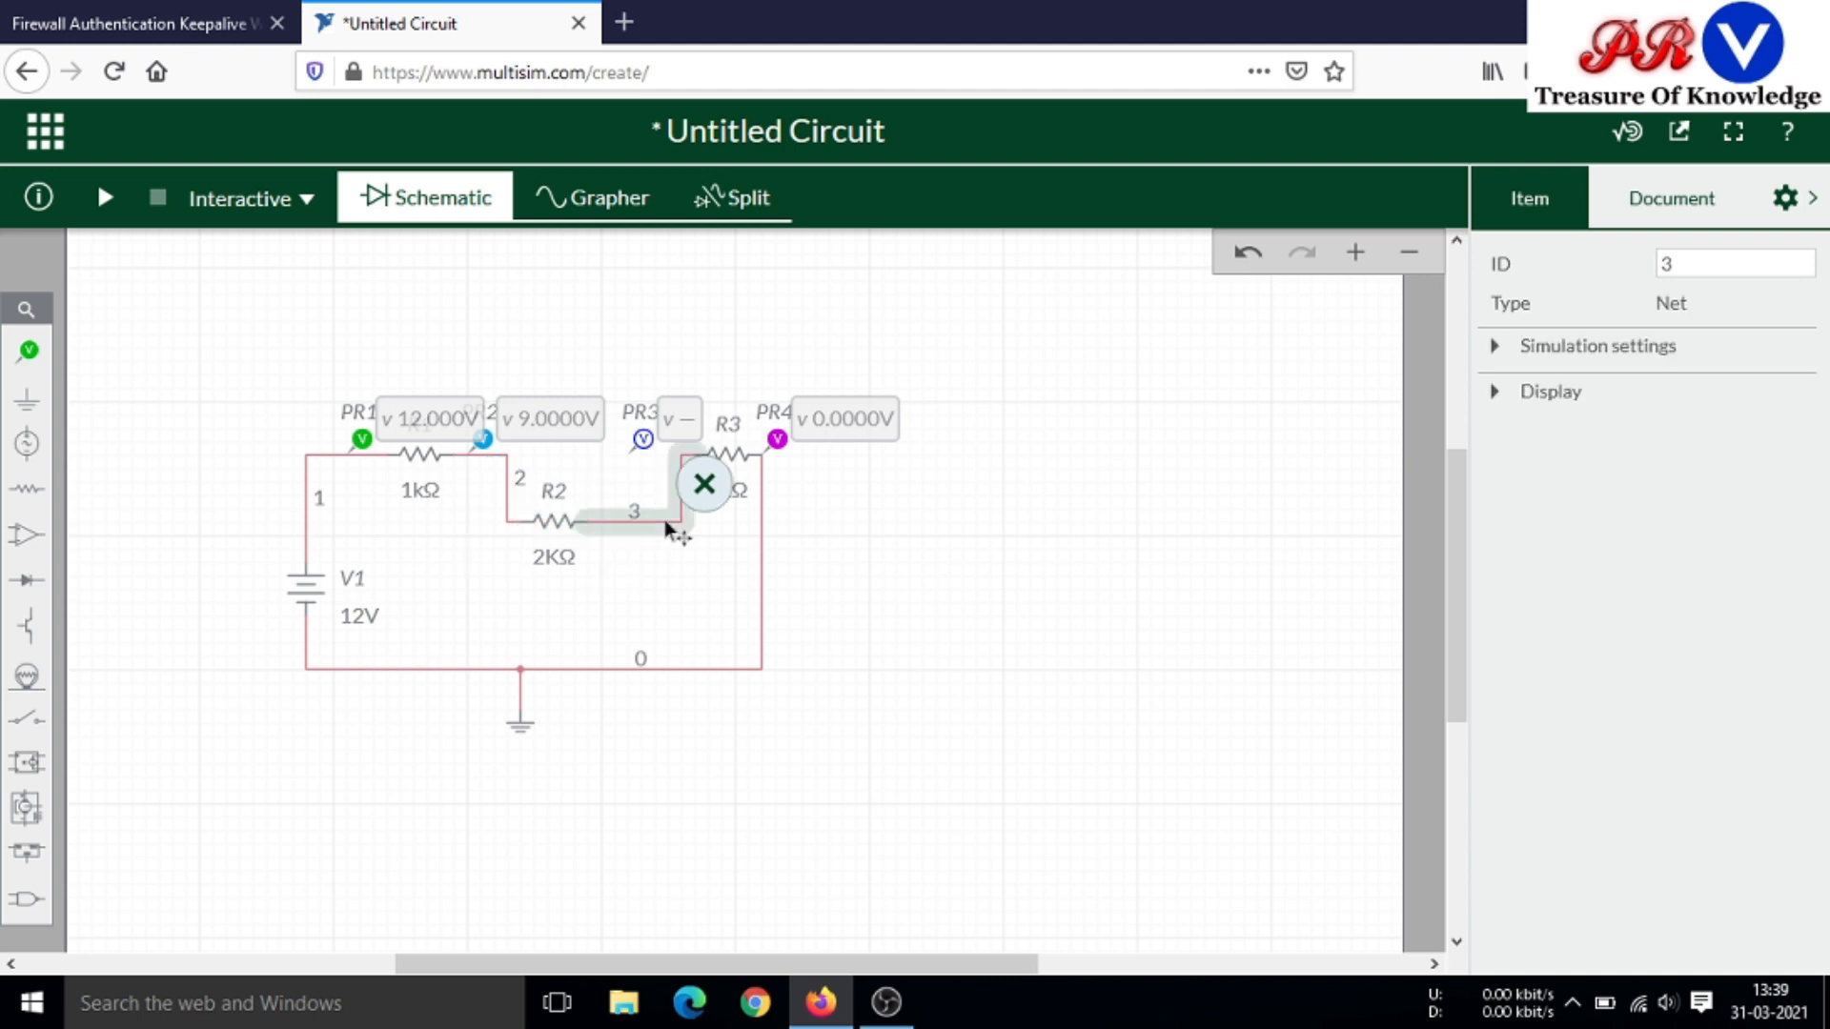
left_click(704, 487)
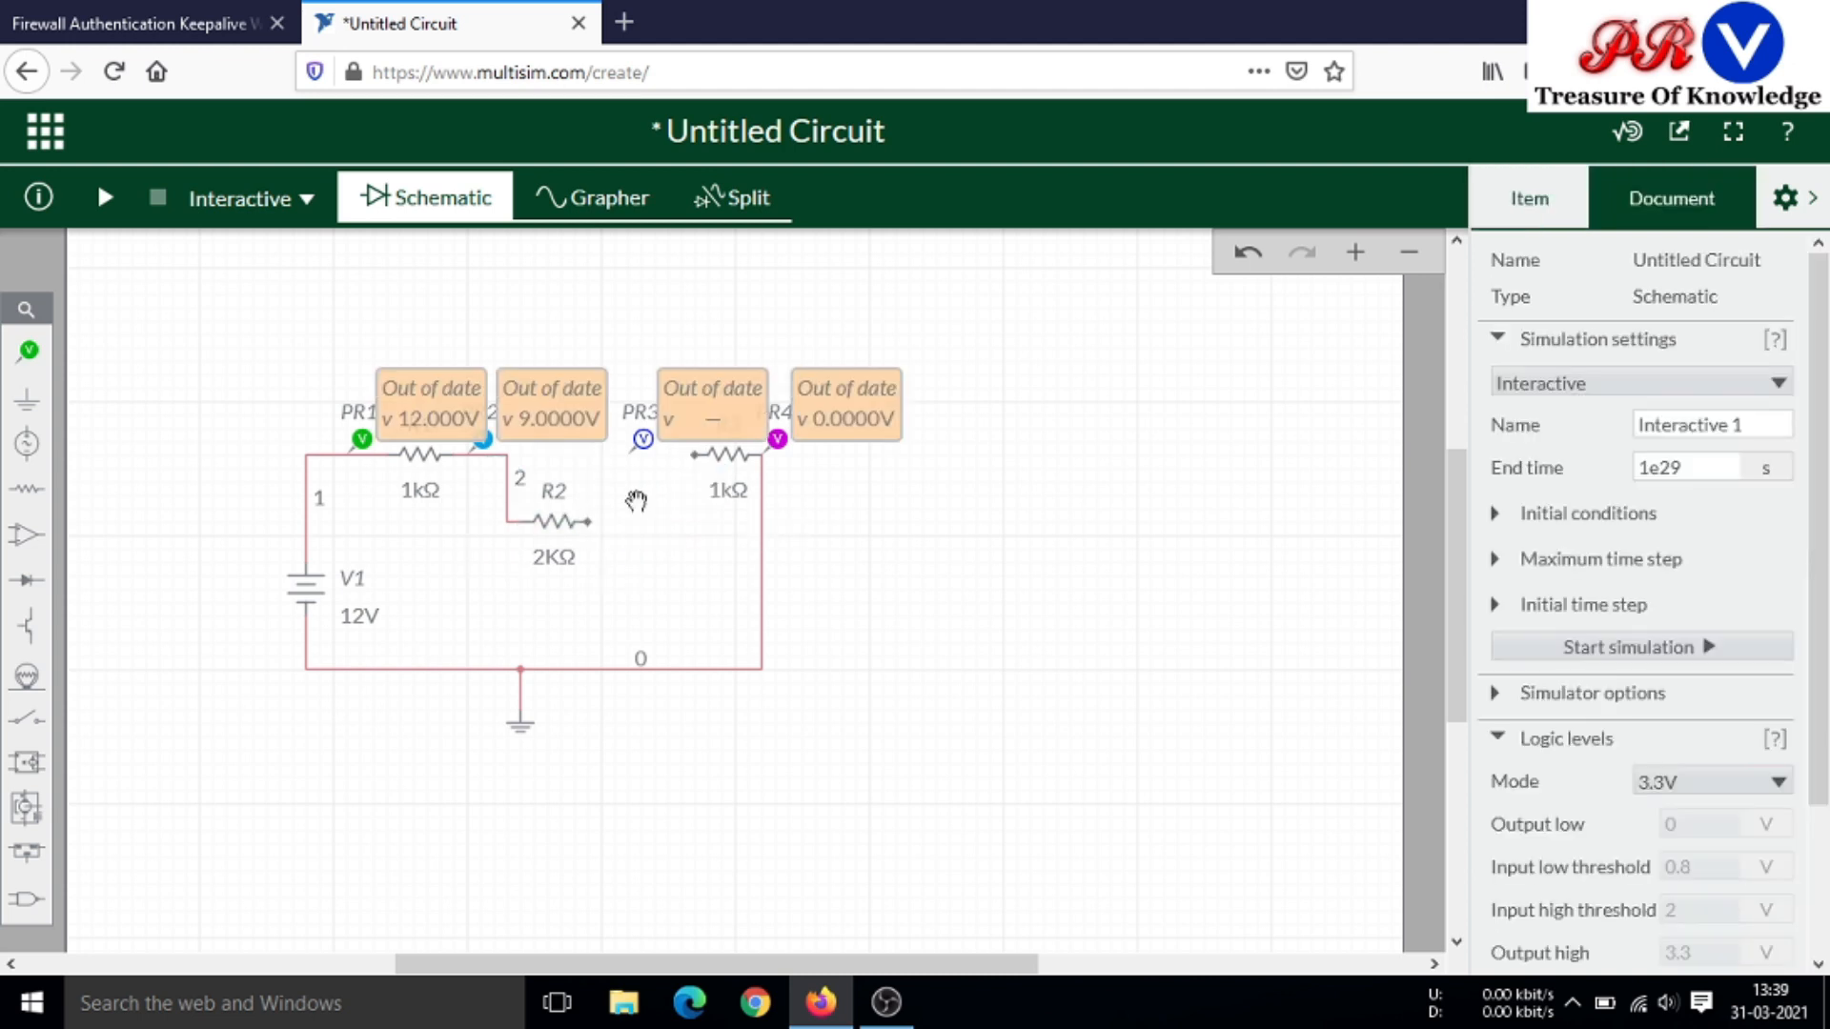
left_click(506, 472)
left_click(539, 444)
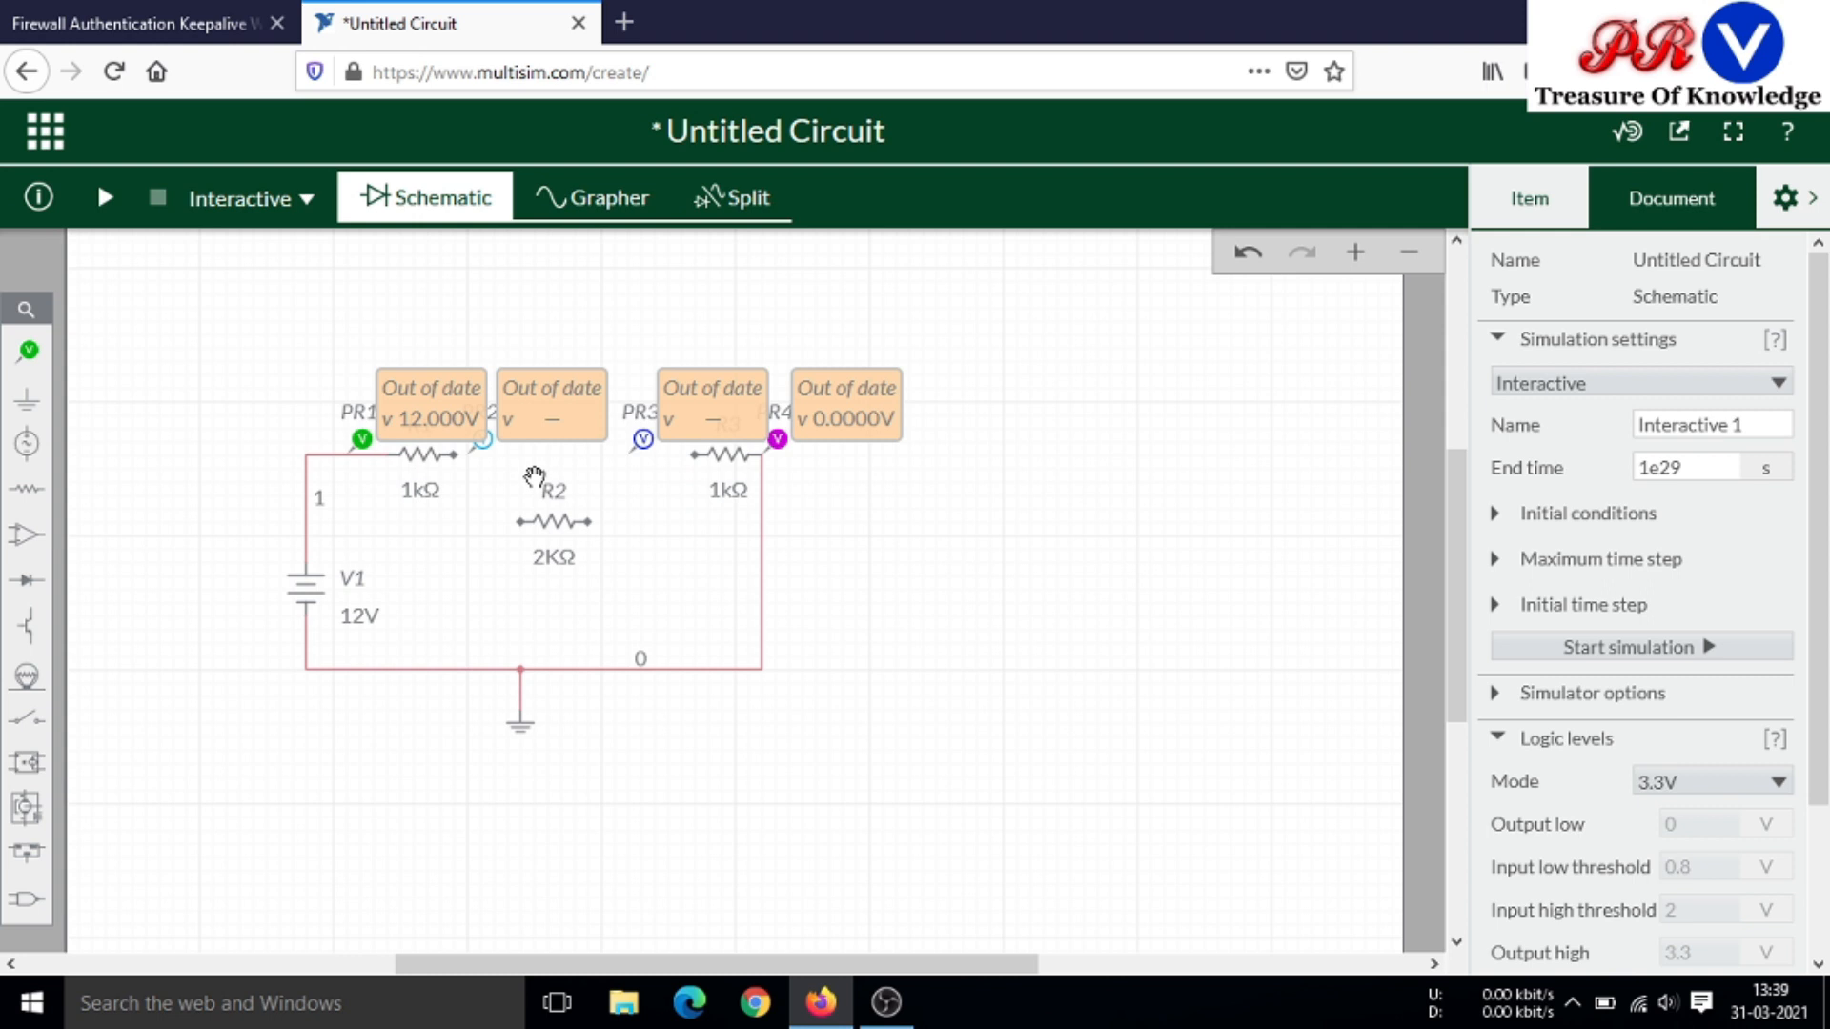
Delete all four voltage probes, PR1 to PR4, from the schematic
left_click(363, 439)
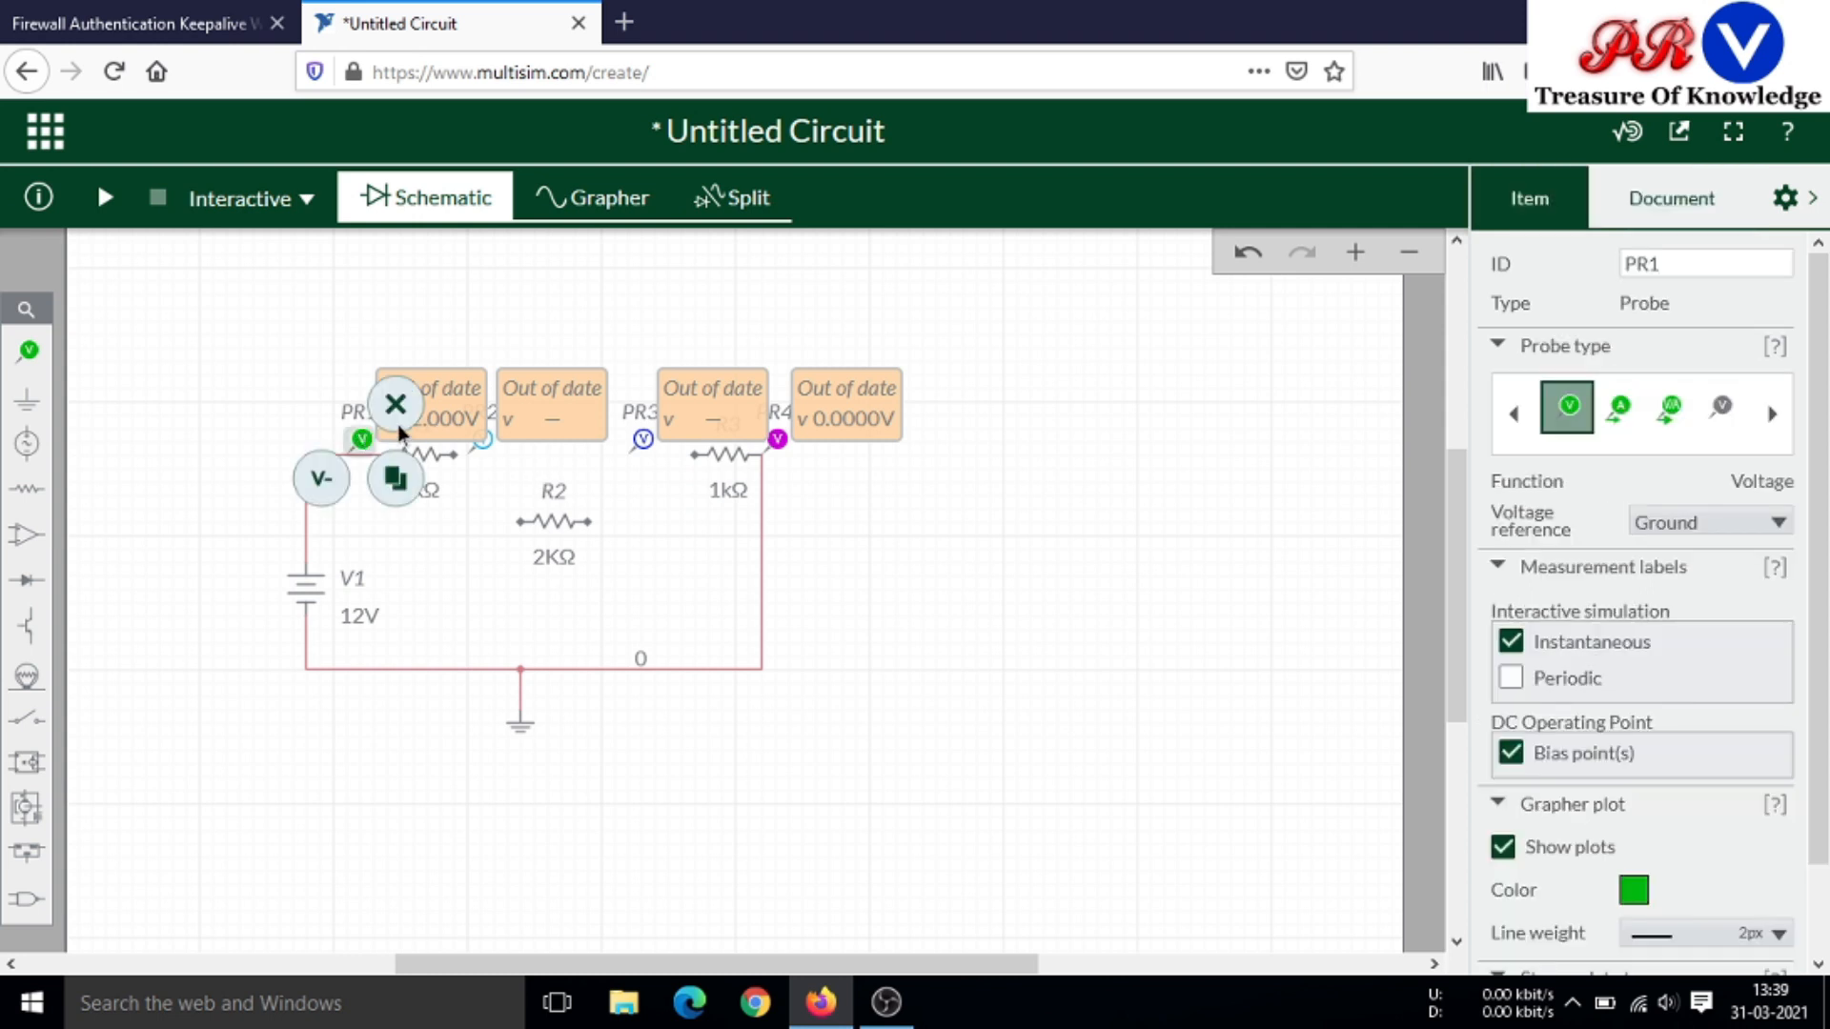
left_click(398, 421)
left_click(483, 440)
left_click(518, 423)
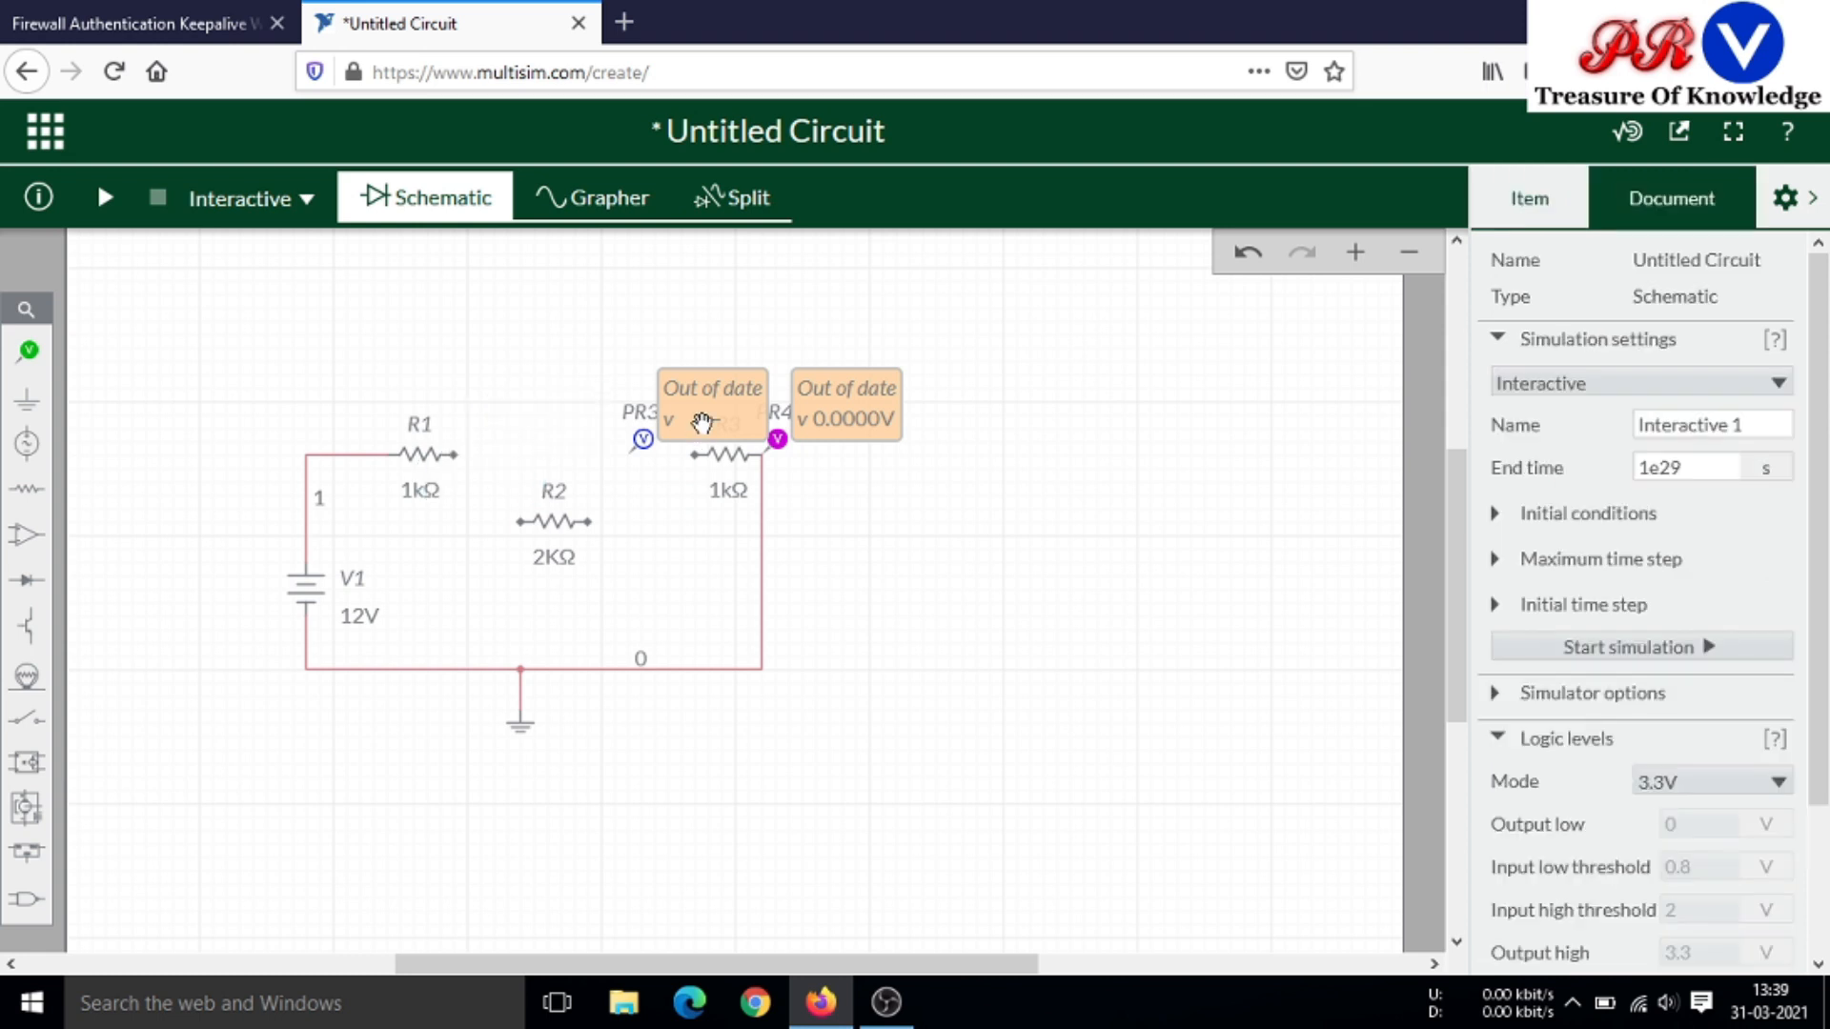
left_click(643, 439)
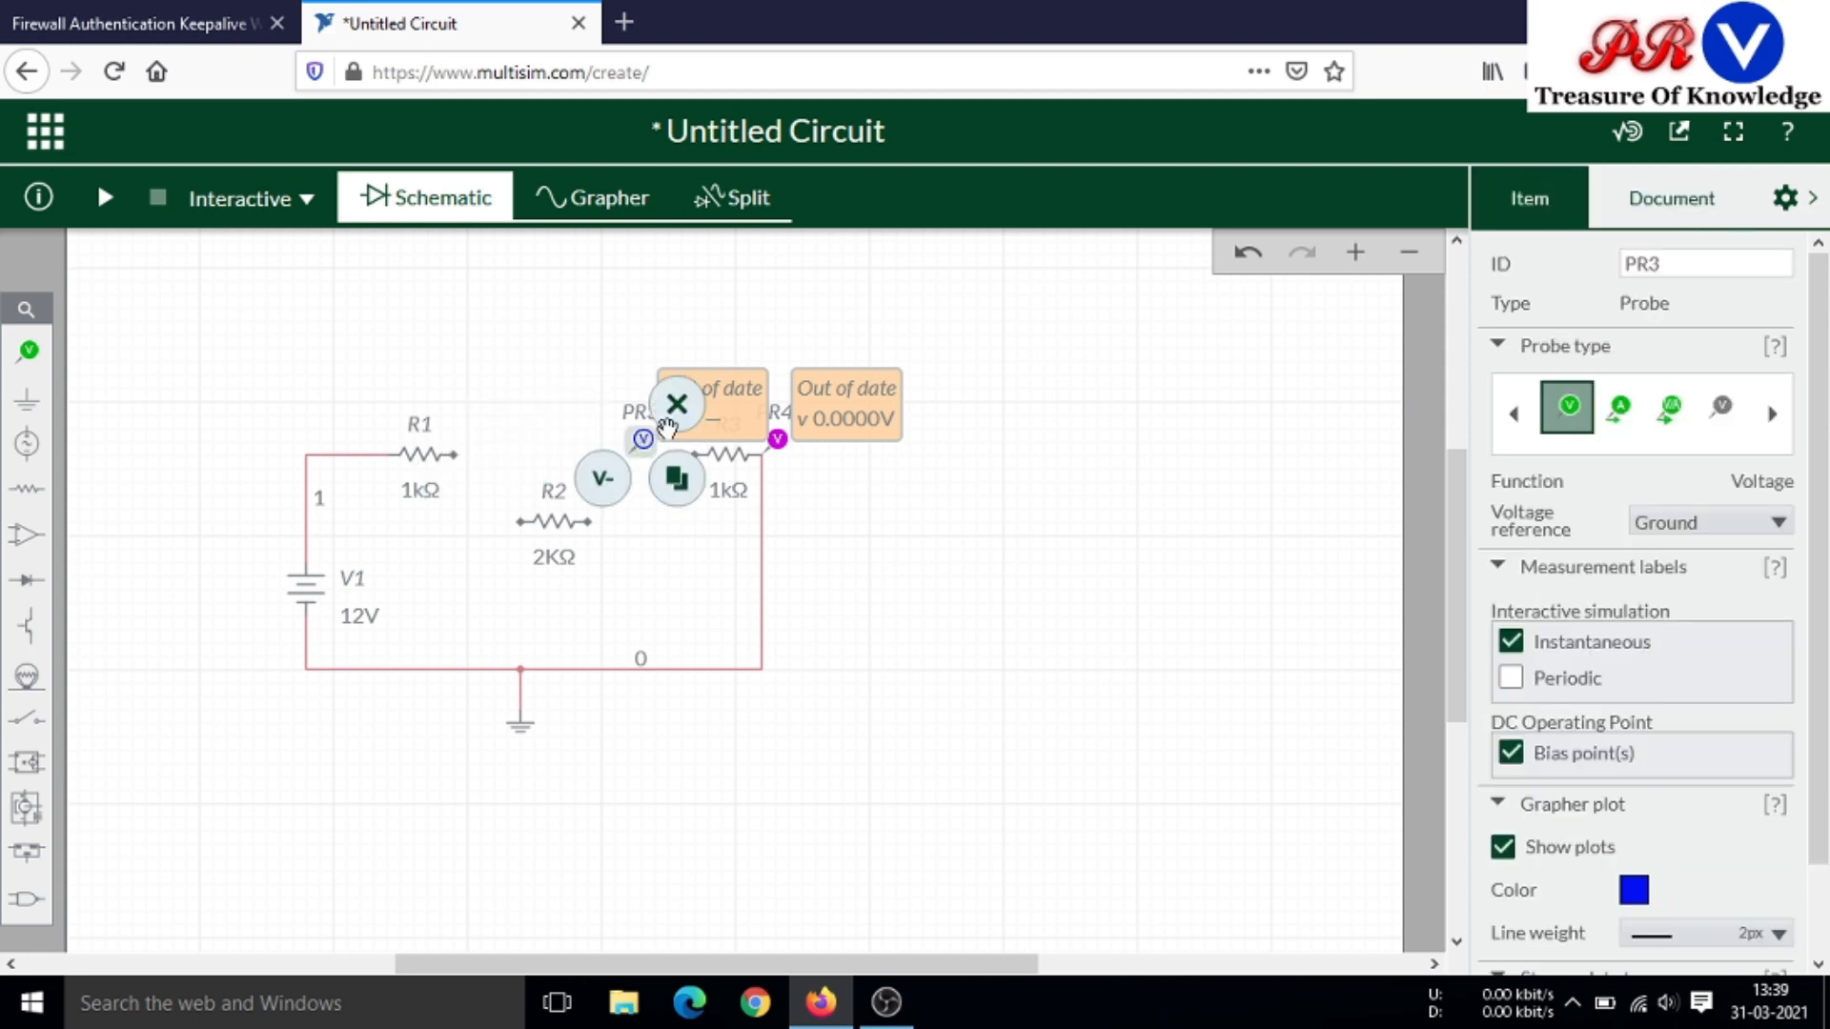
left_click(674, 406)
left_click(778, 439)
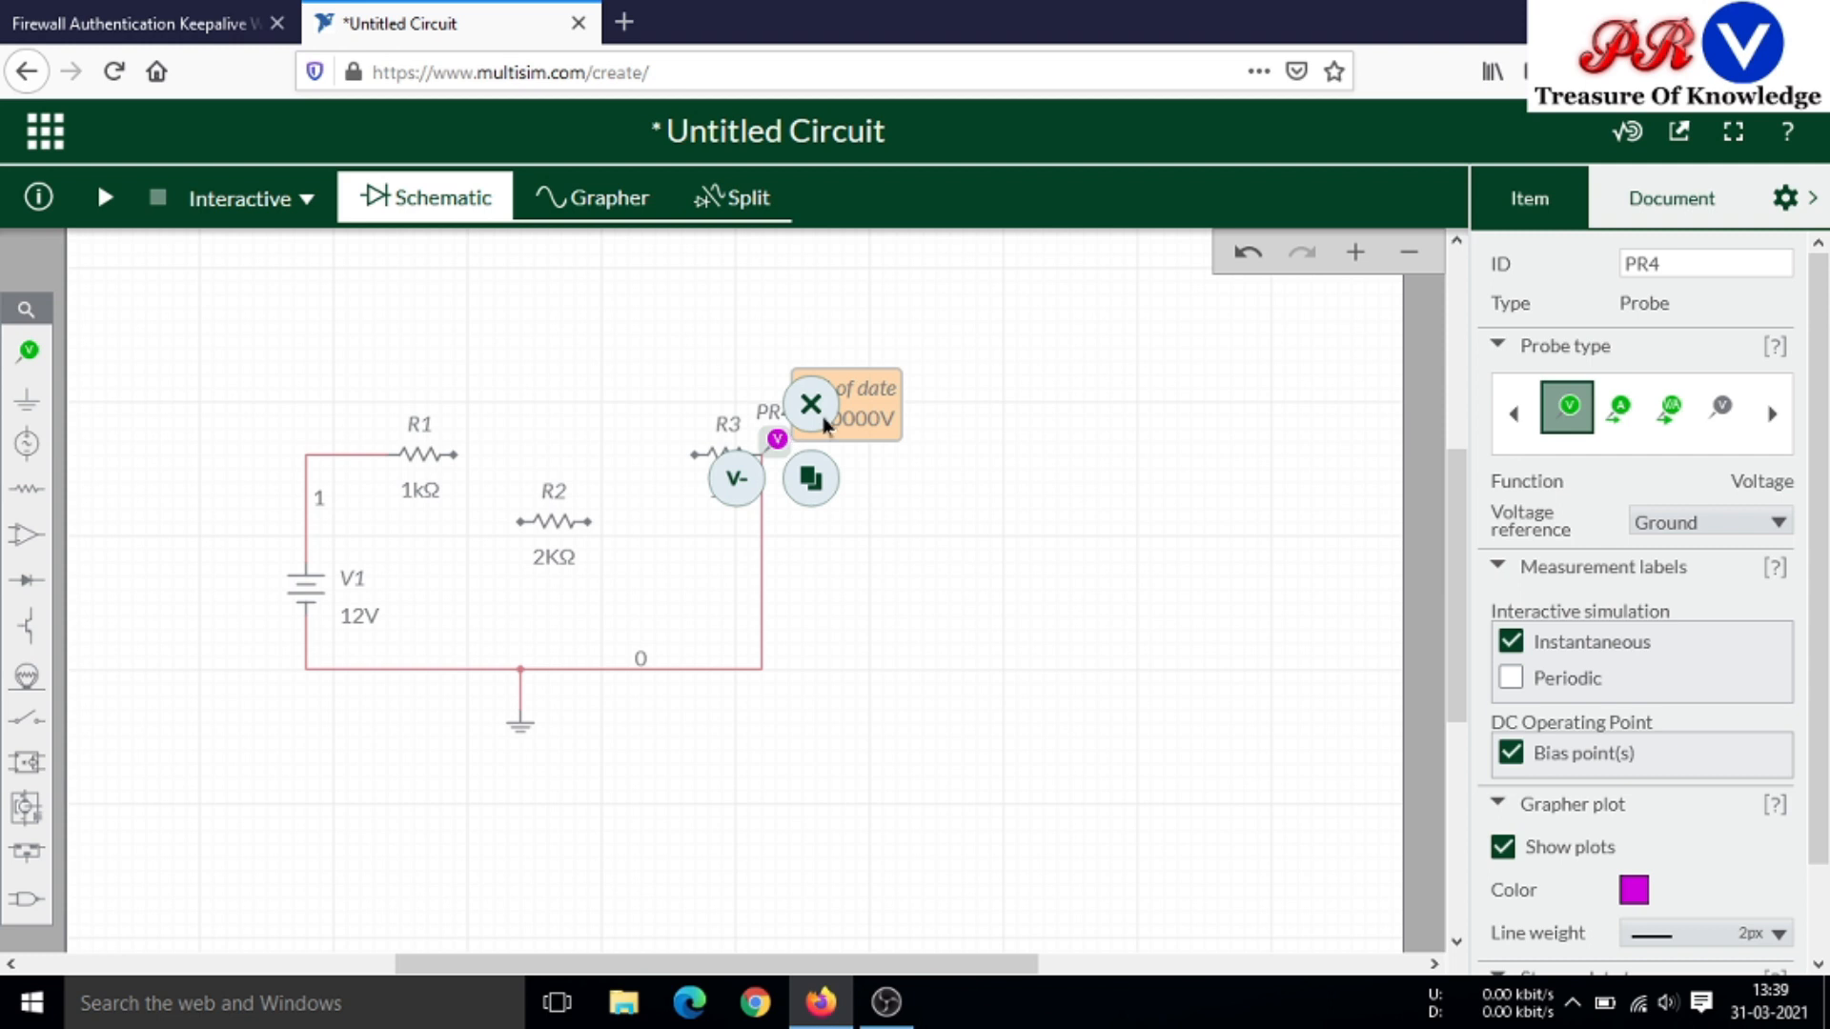
left_click(811, 405)
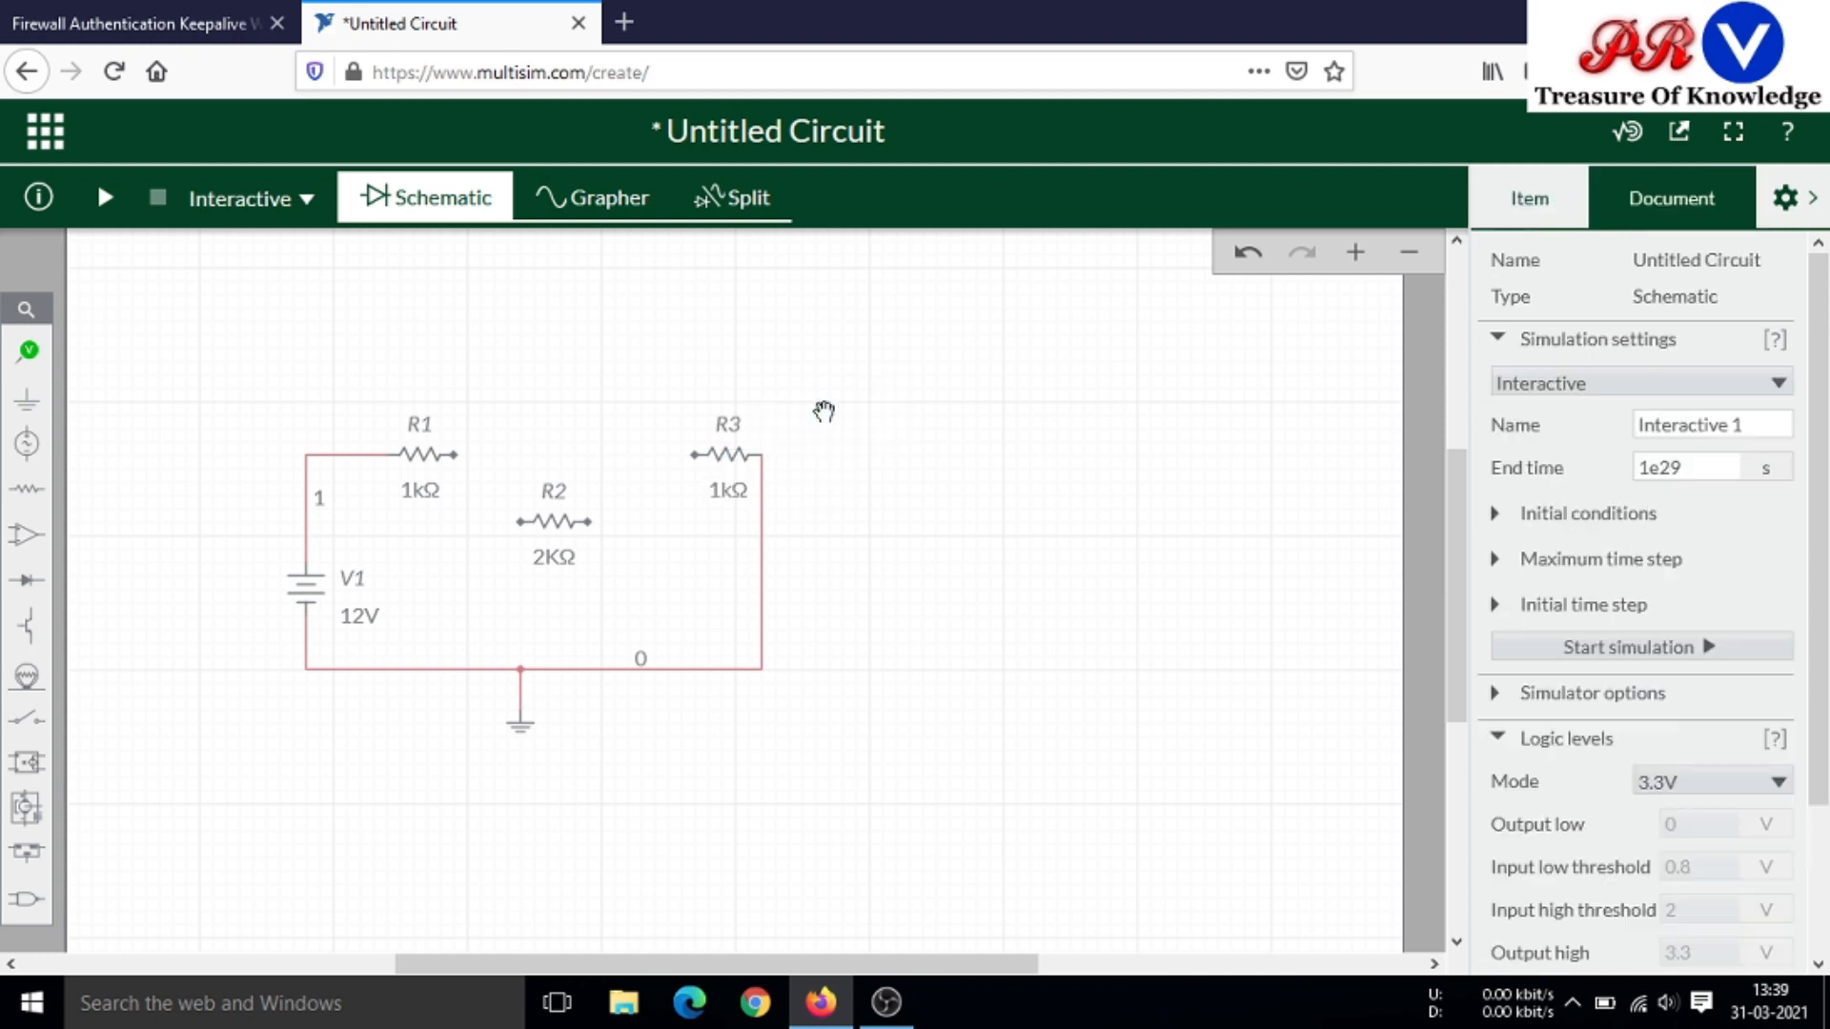
Rotate resistor R2 to vertical and position it directly above the ground connection
left_click(559, 536)
left_click(492, 561)
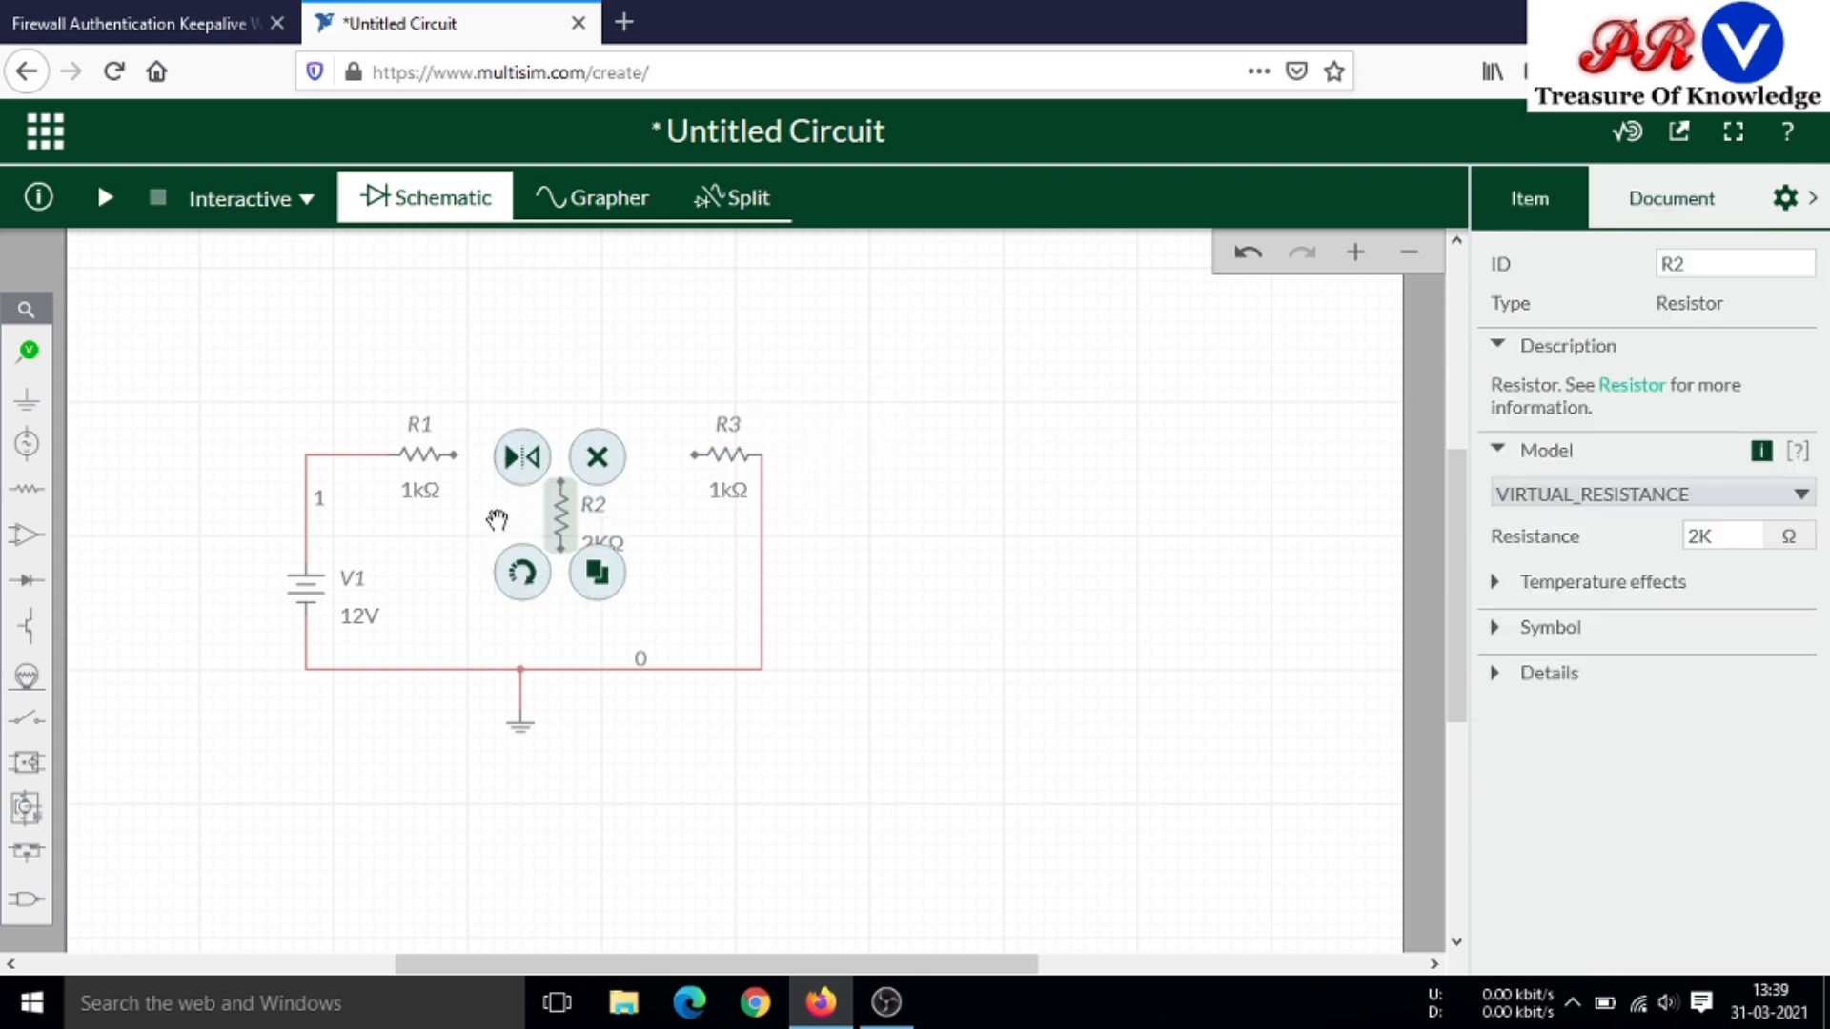
left_click_drag(559, 523, 512, 549)
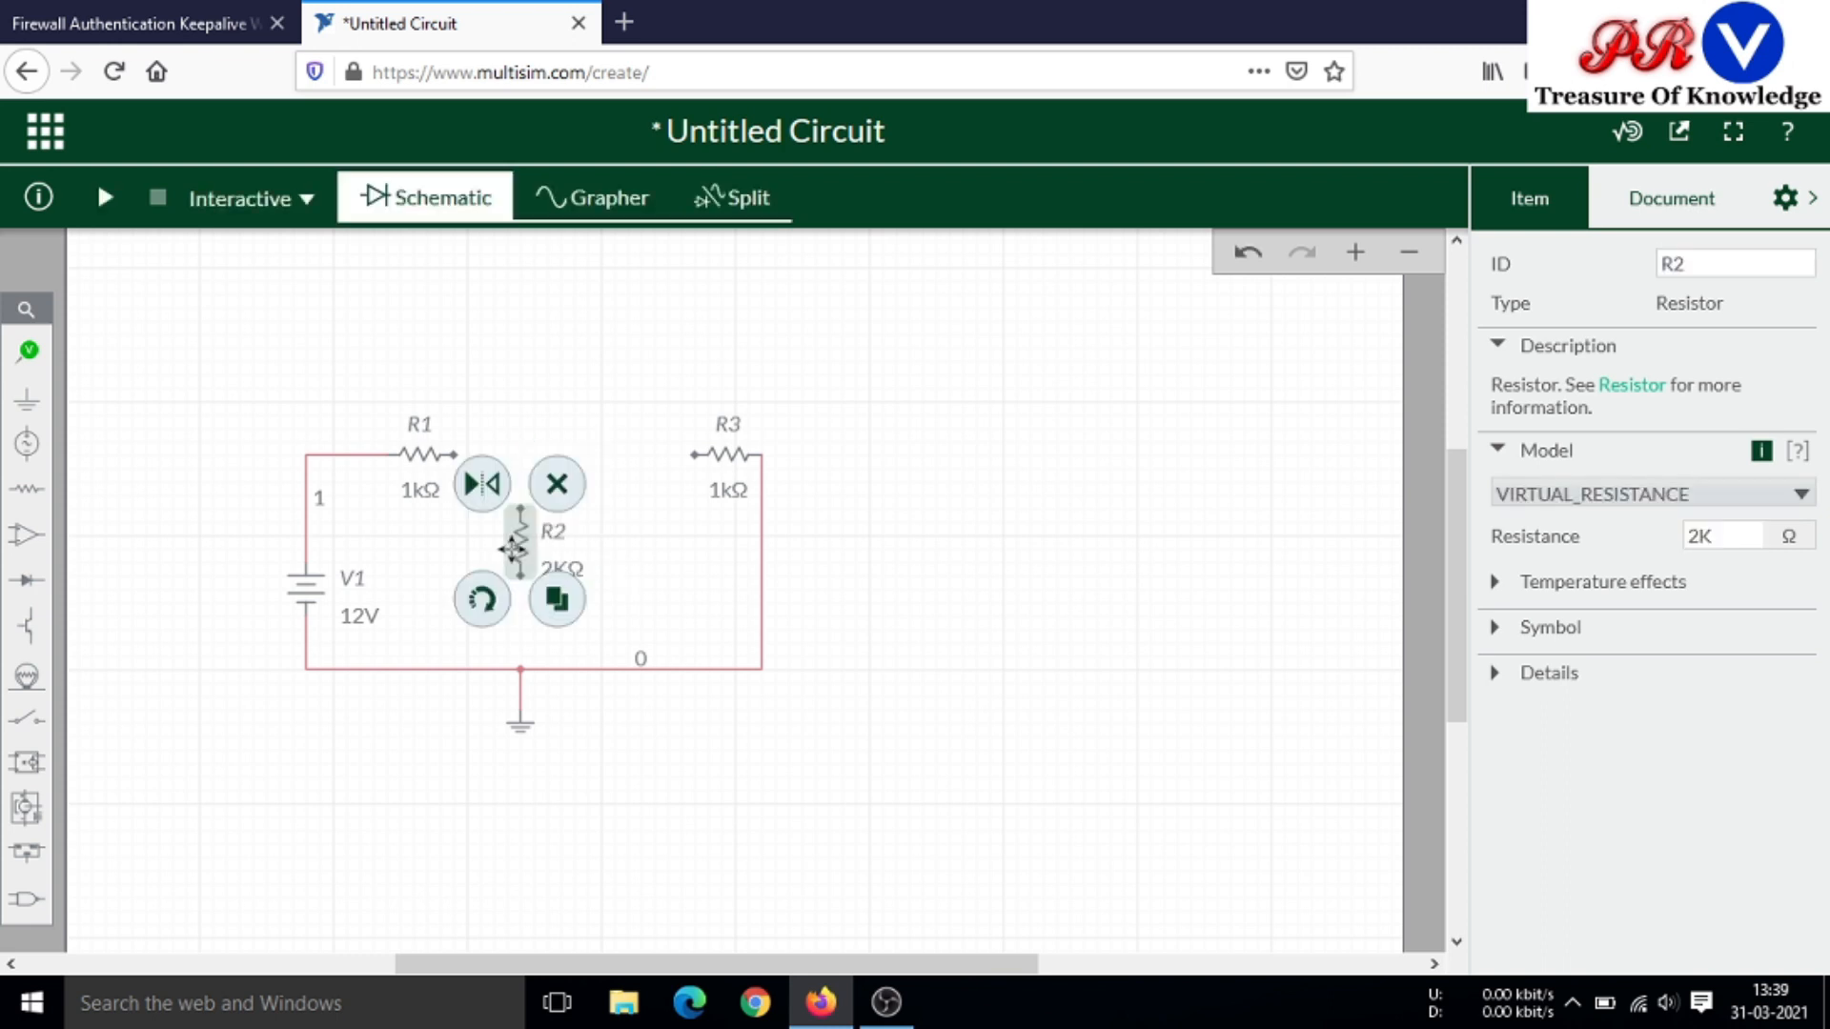
Shift resistor R3 slightly toward R1, keeping it level with R1 and attached to the outer wire
left_click(716, 460)
left_click_drag(716, 461, 686, 461)
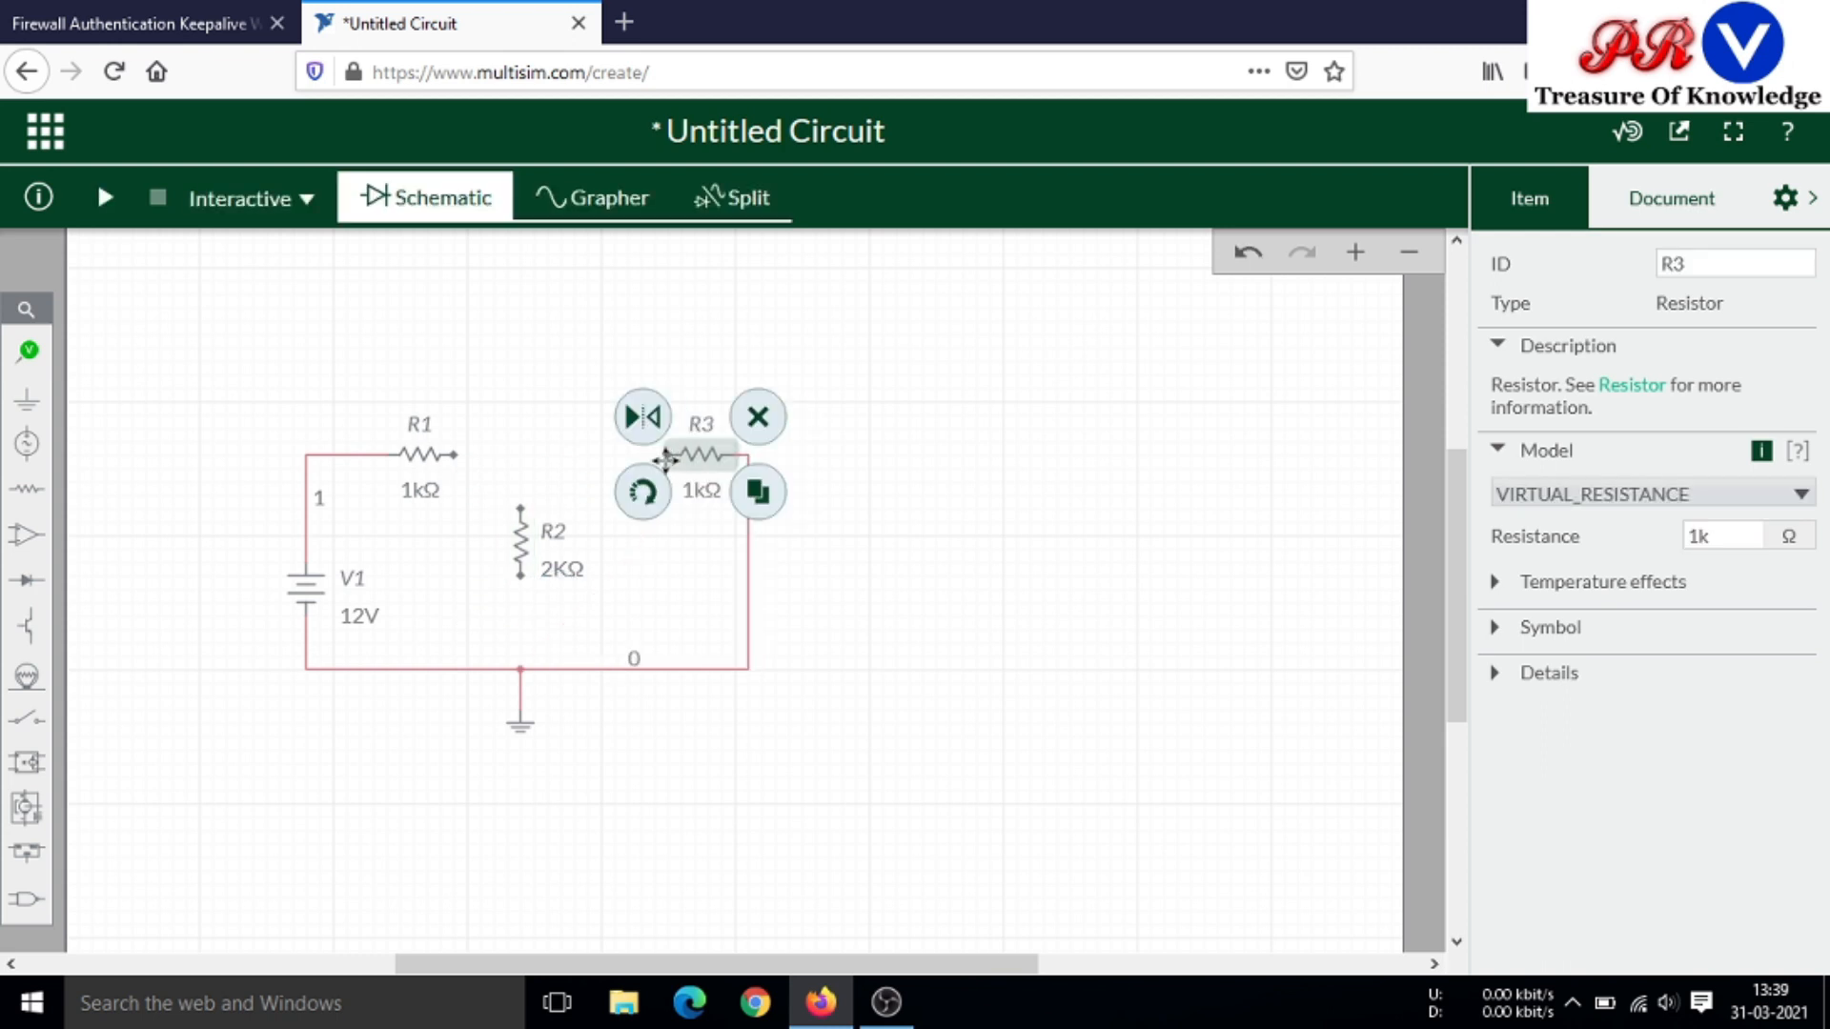
left_click(875, 520)
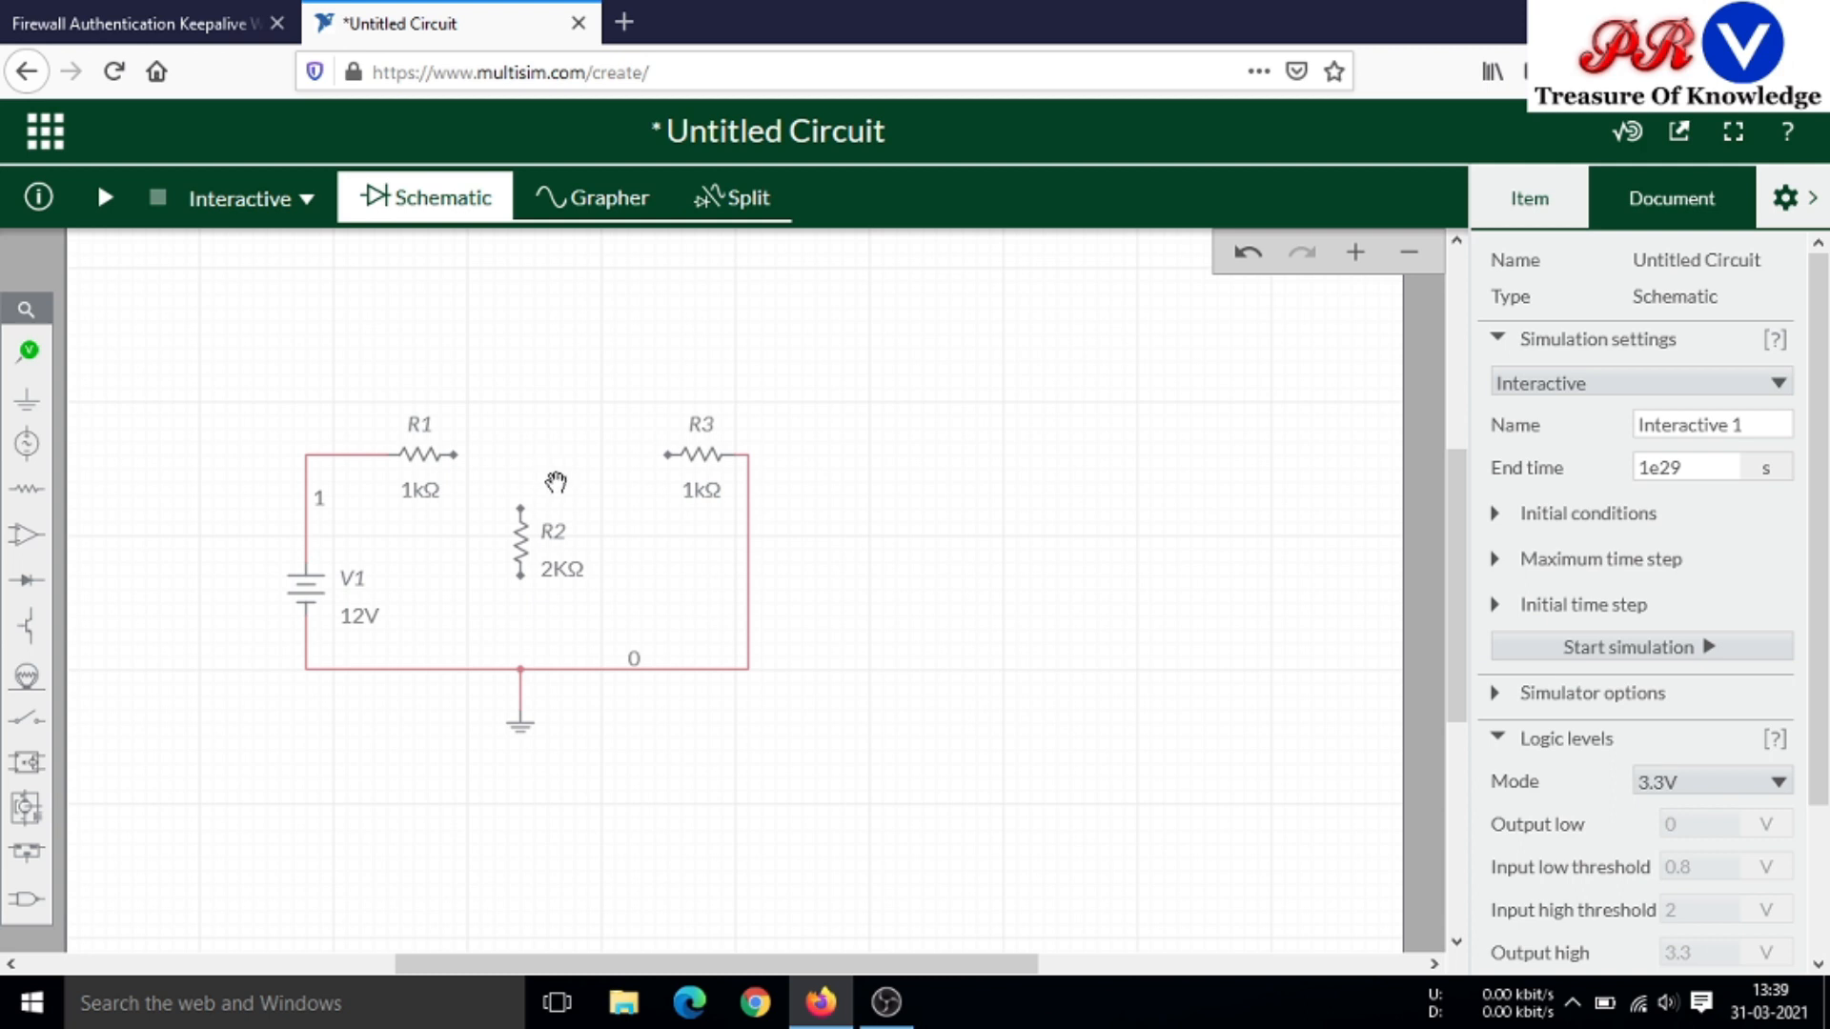
Wire the free end of resistor R1 straight across to the free end of R3
left_click(454, 455)
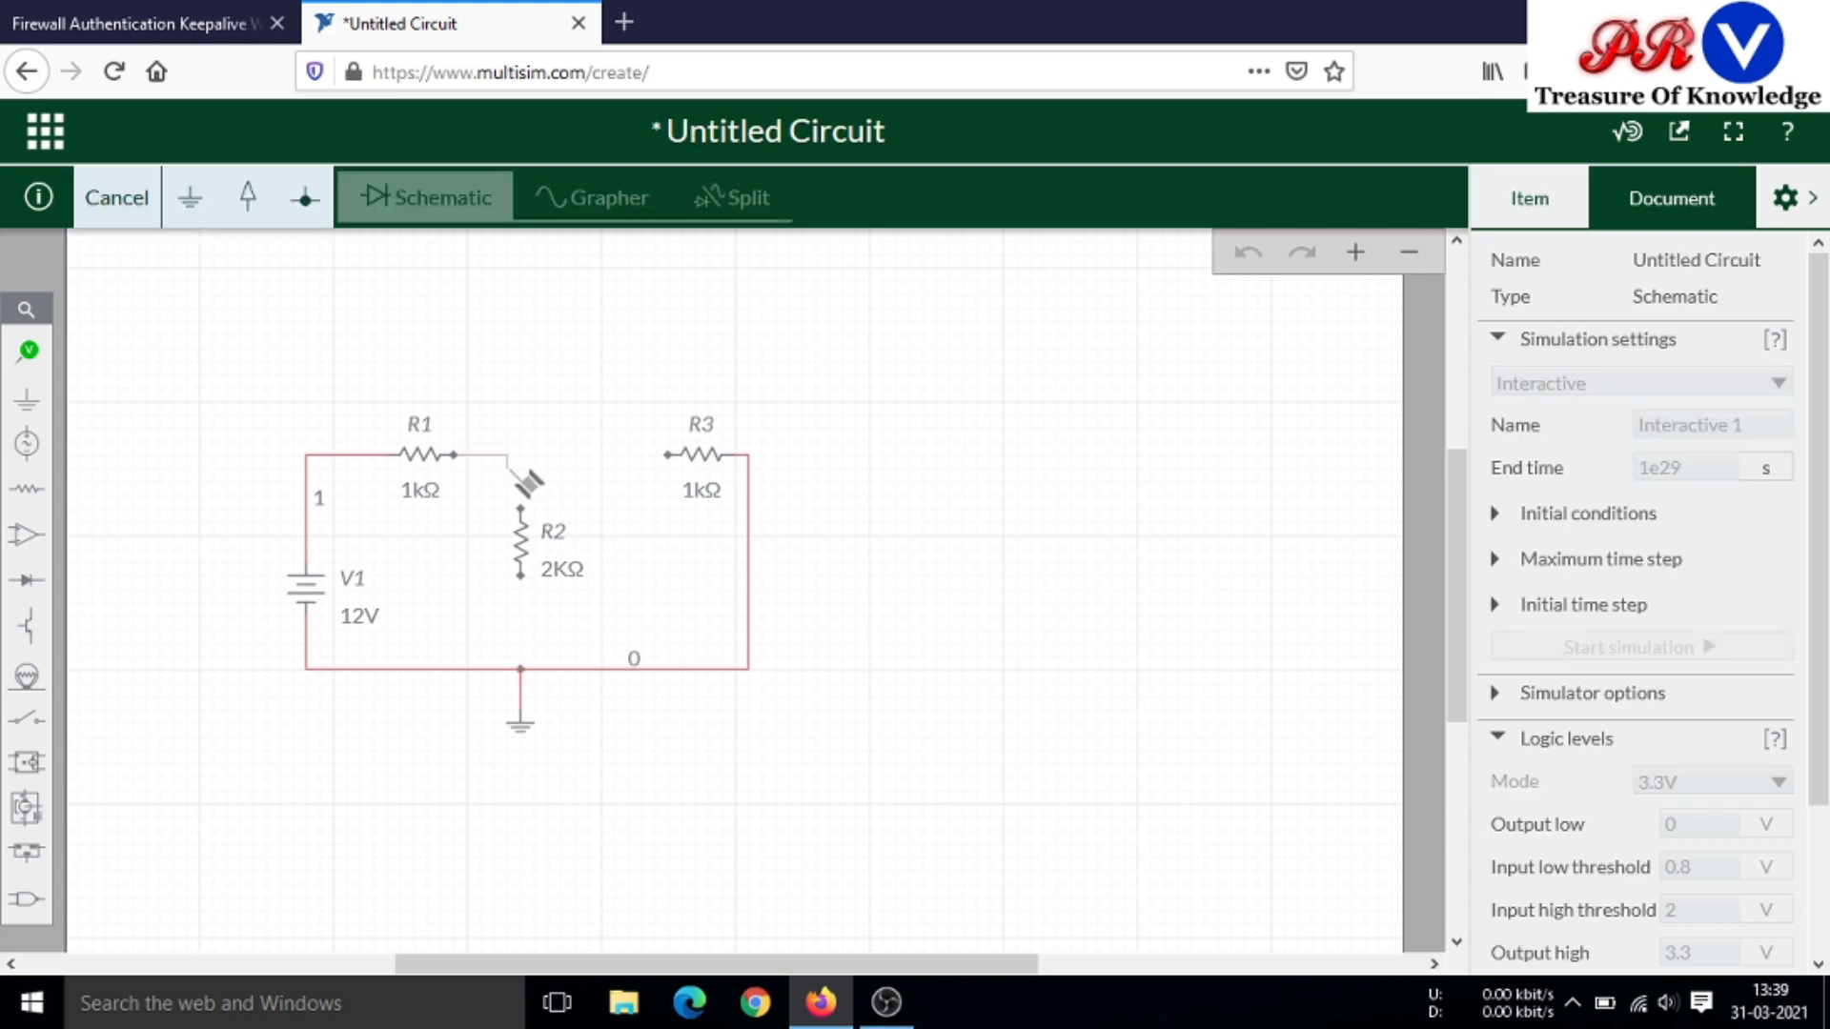
left_click(667, 456)
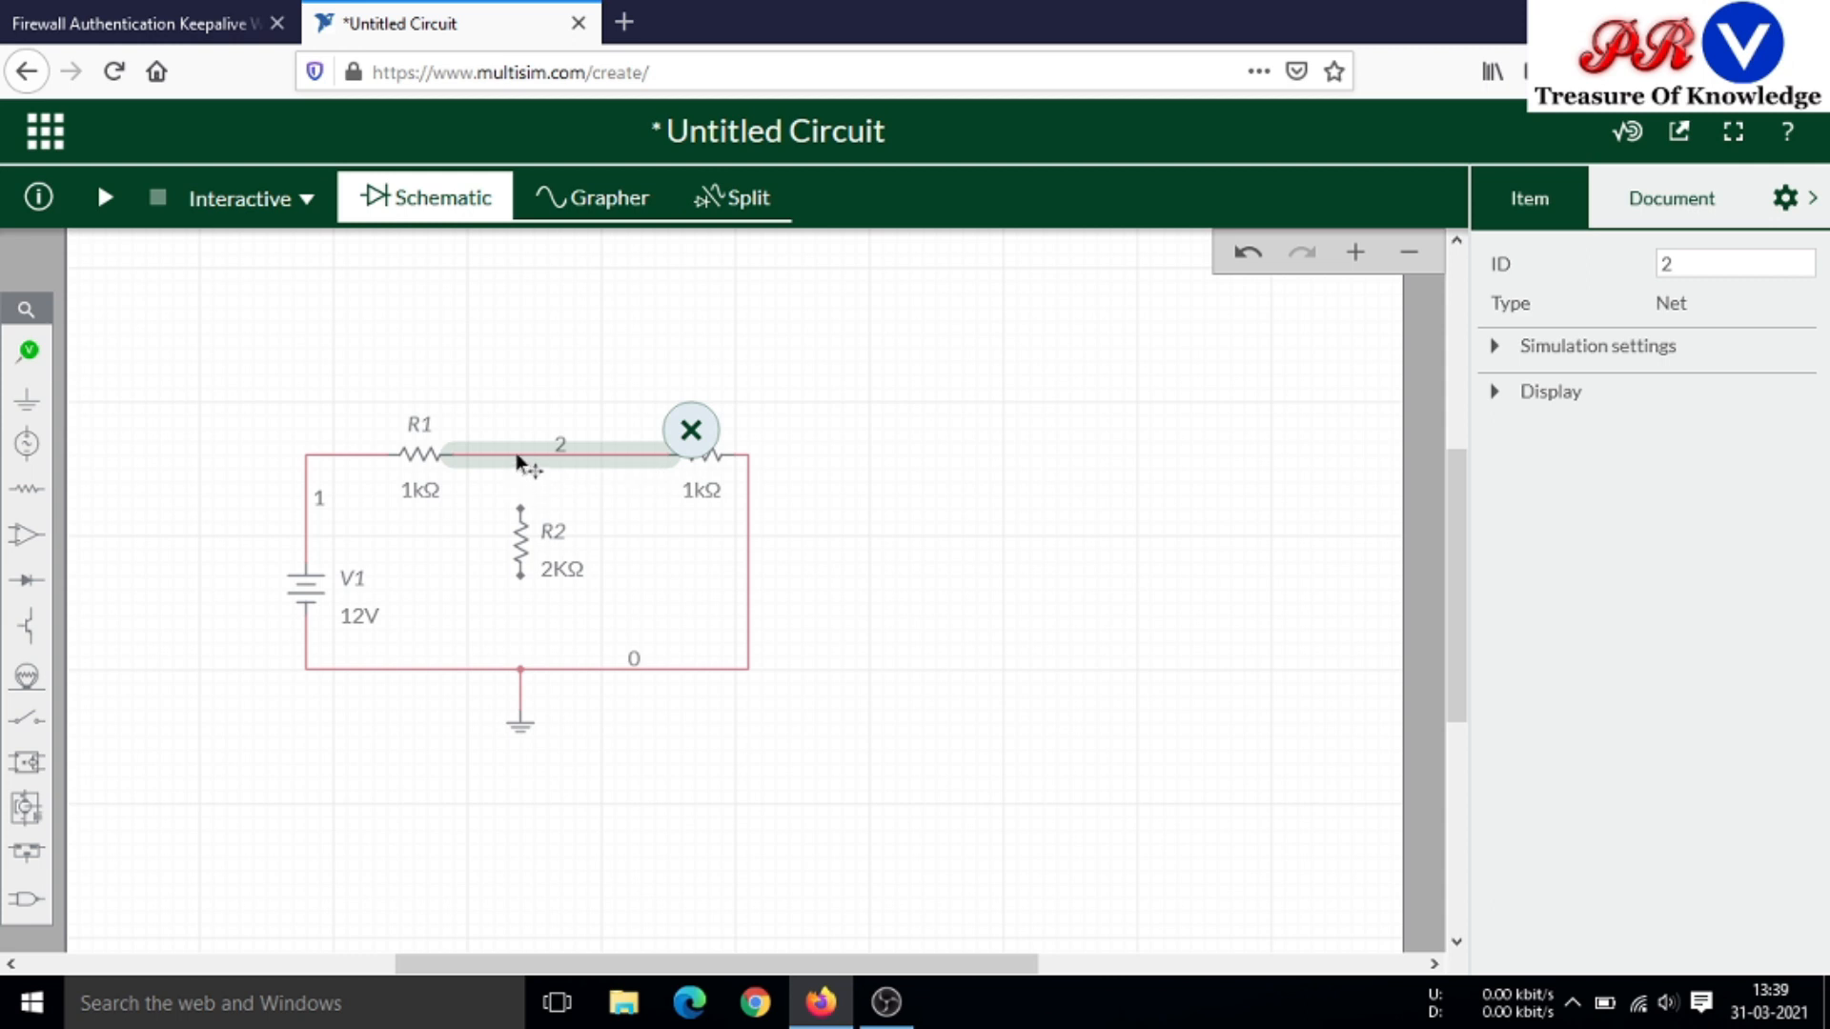
left_click(516, 455)
left_click(572, 489)
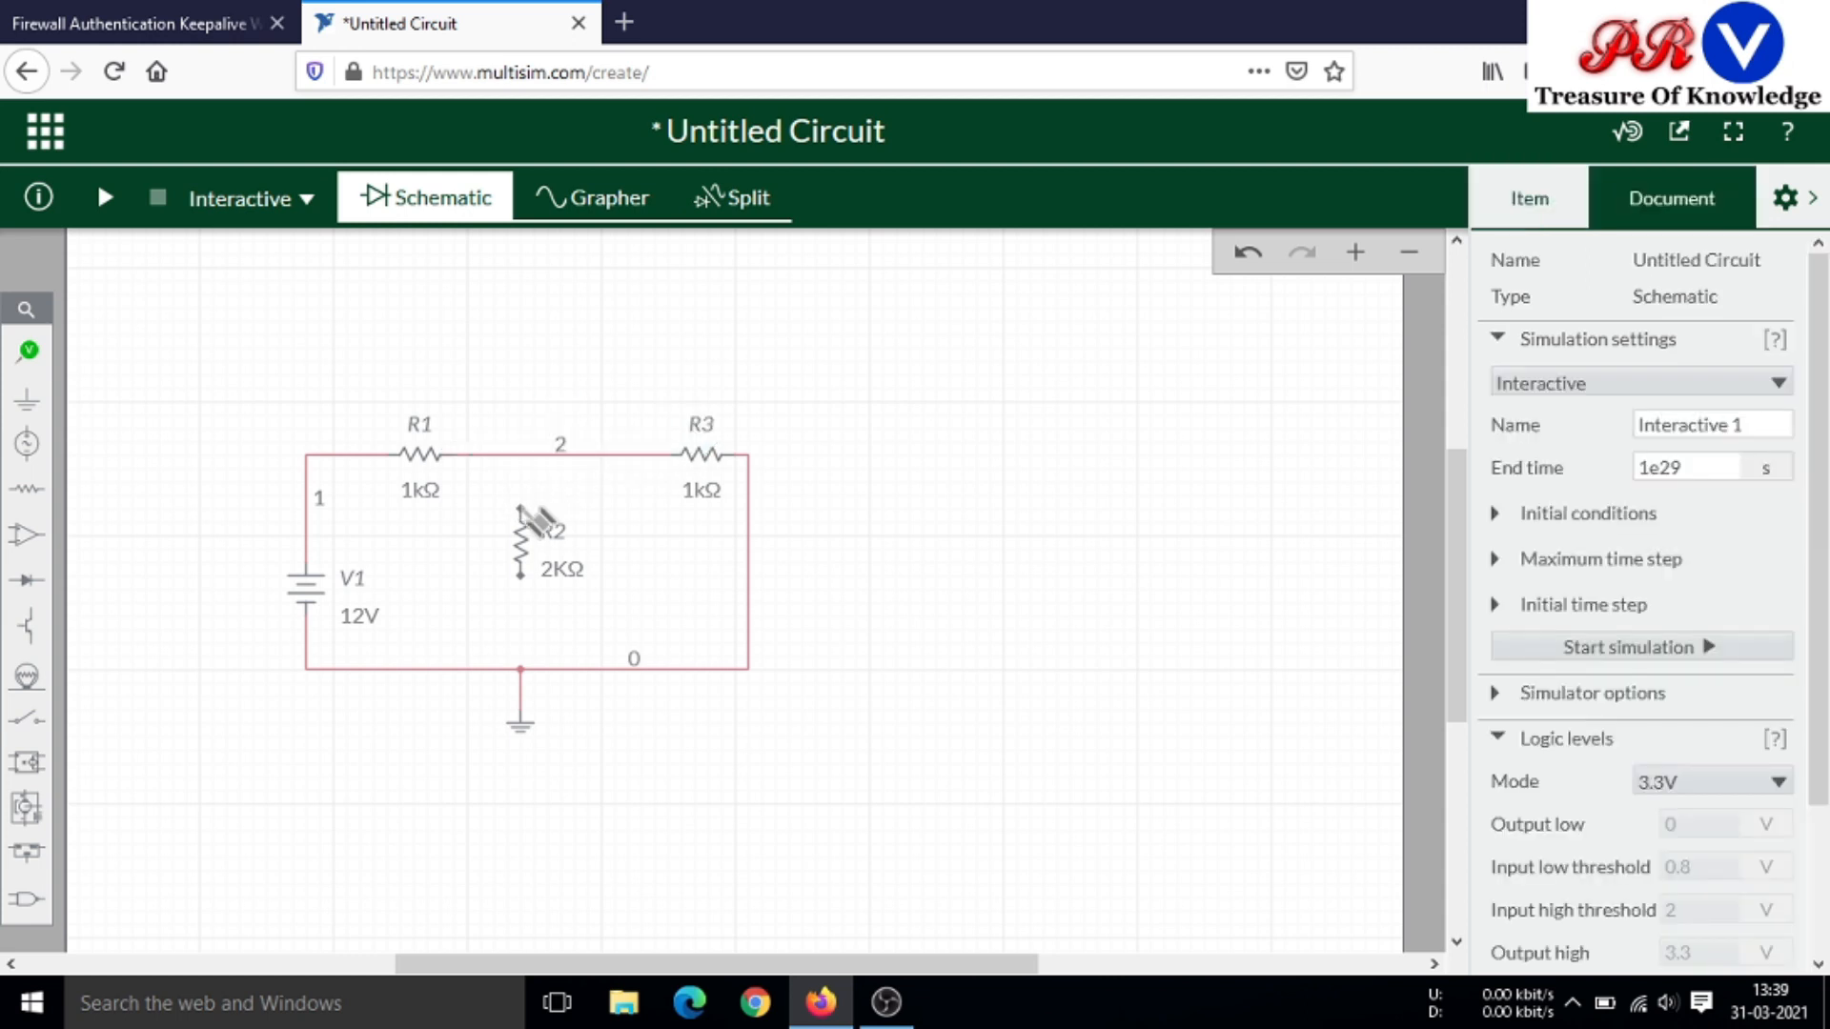
Wire R2 as the middle branch, its upper end to the R1–R3 wire and its lower end to the junction above ground
left_click(520, 507)
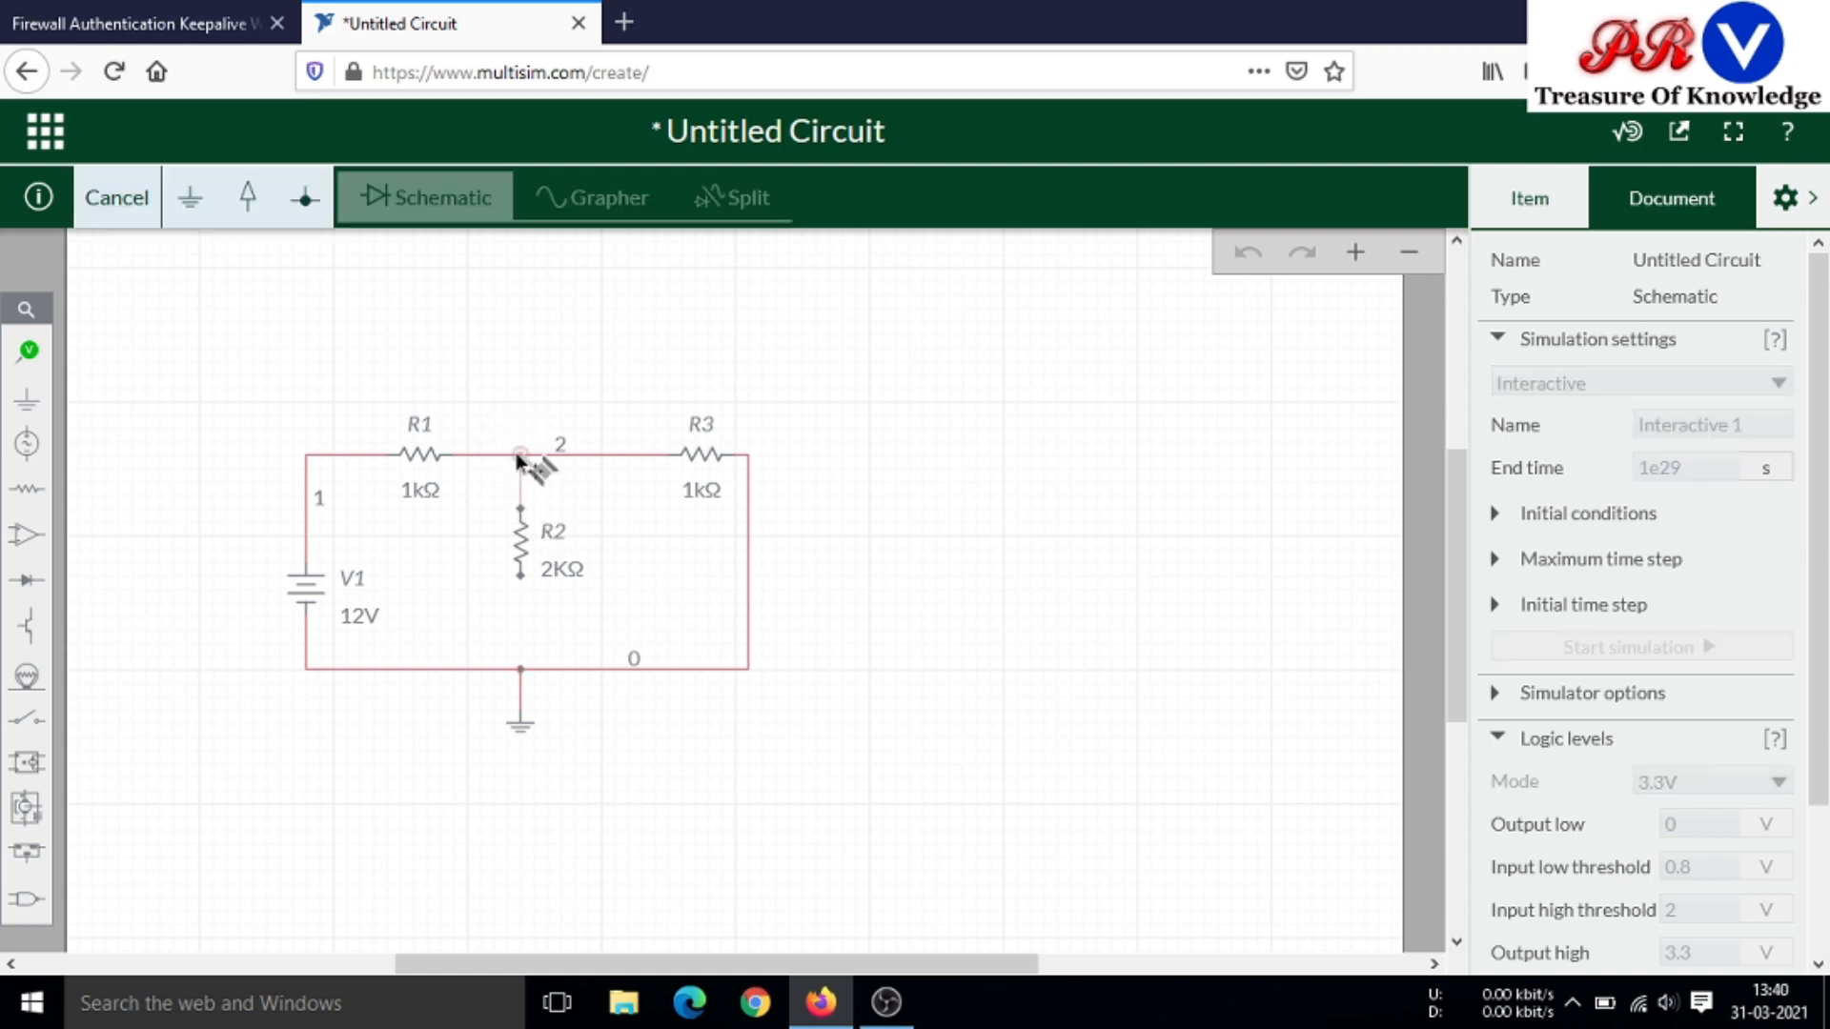
left_click(523, 457)
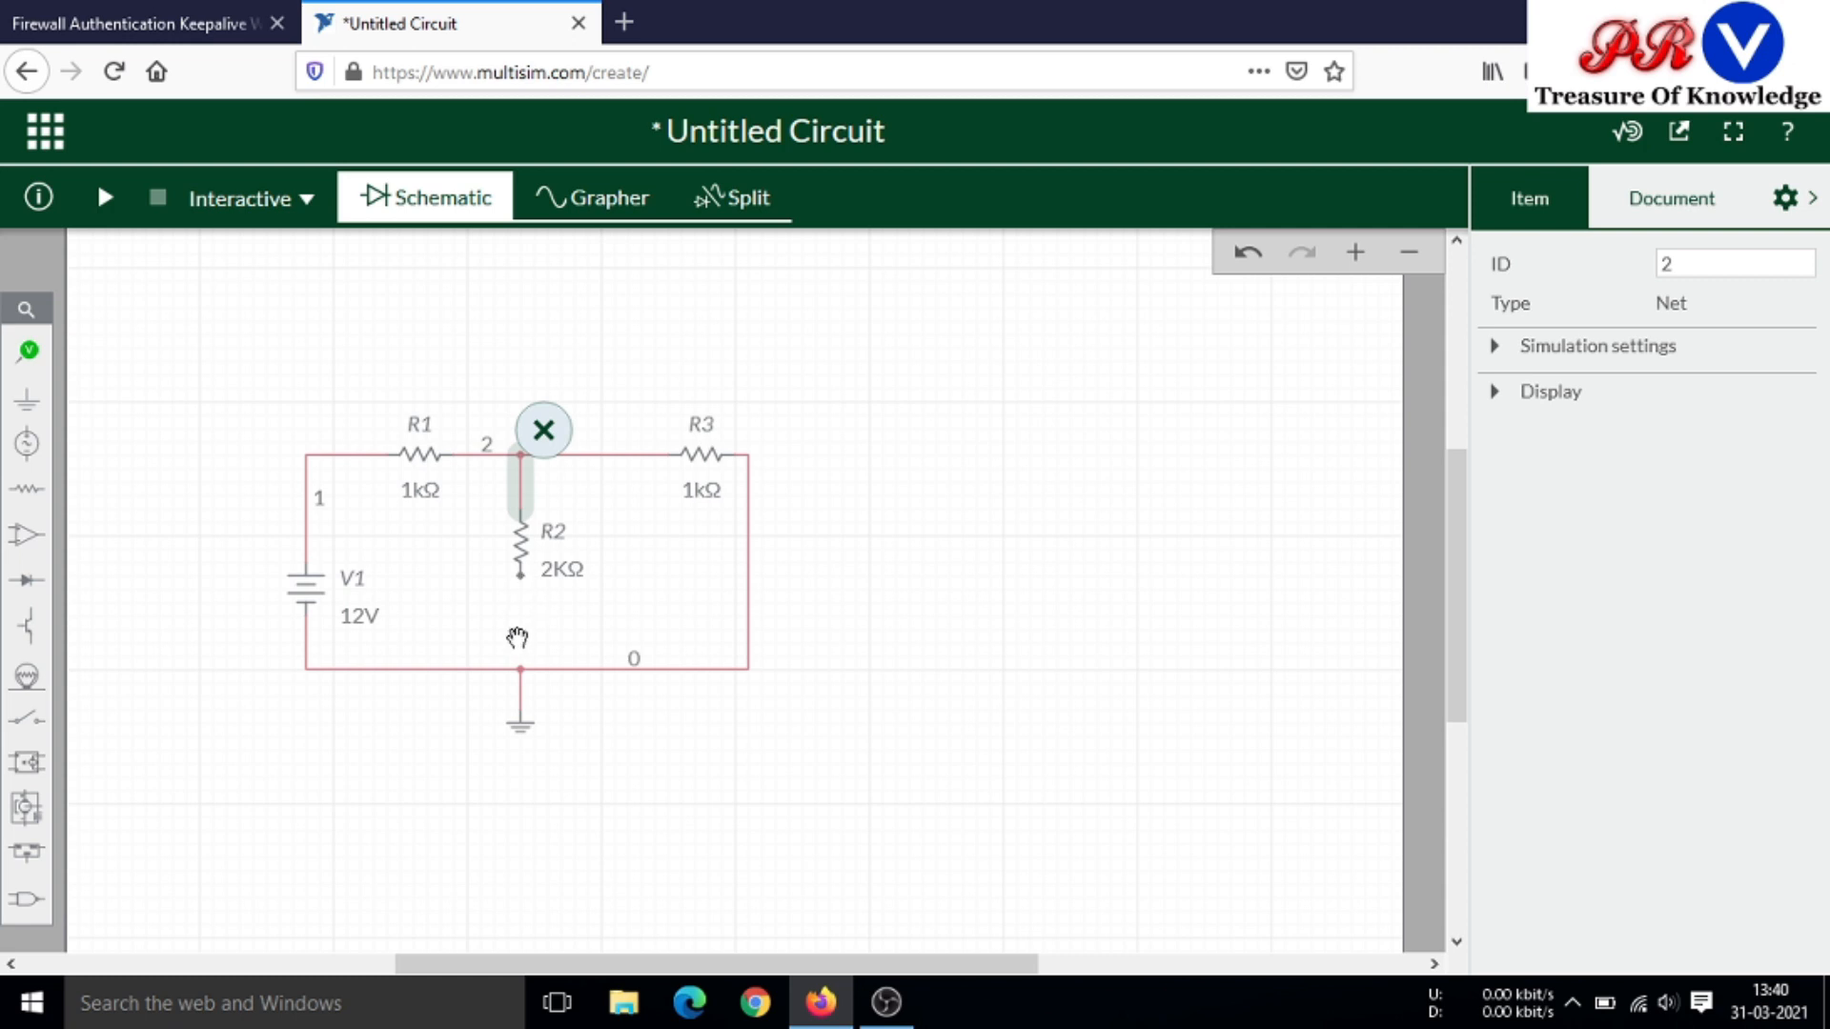
left_click(524, 579)
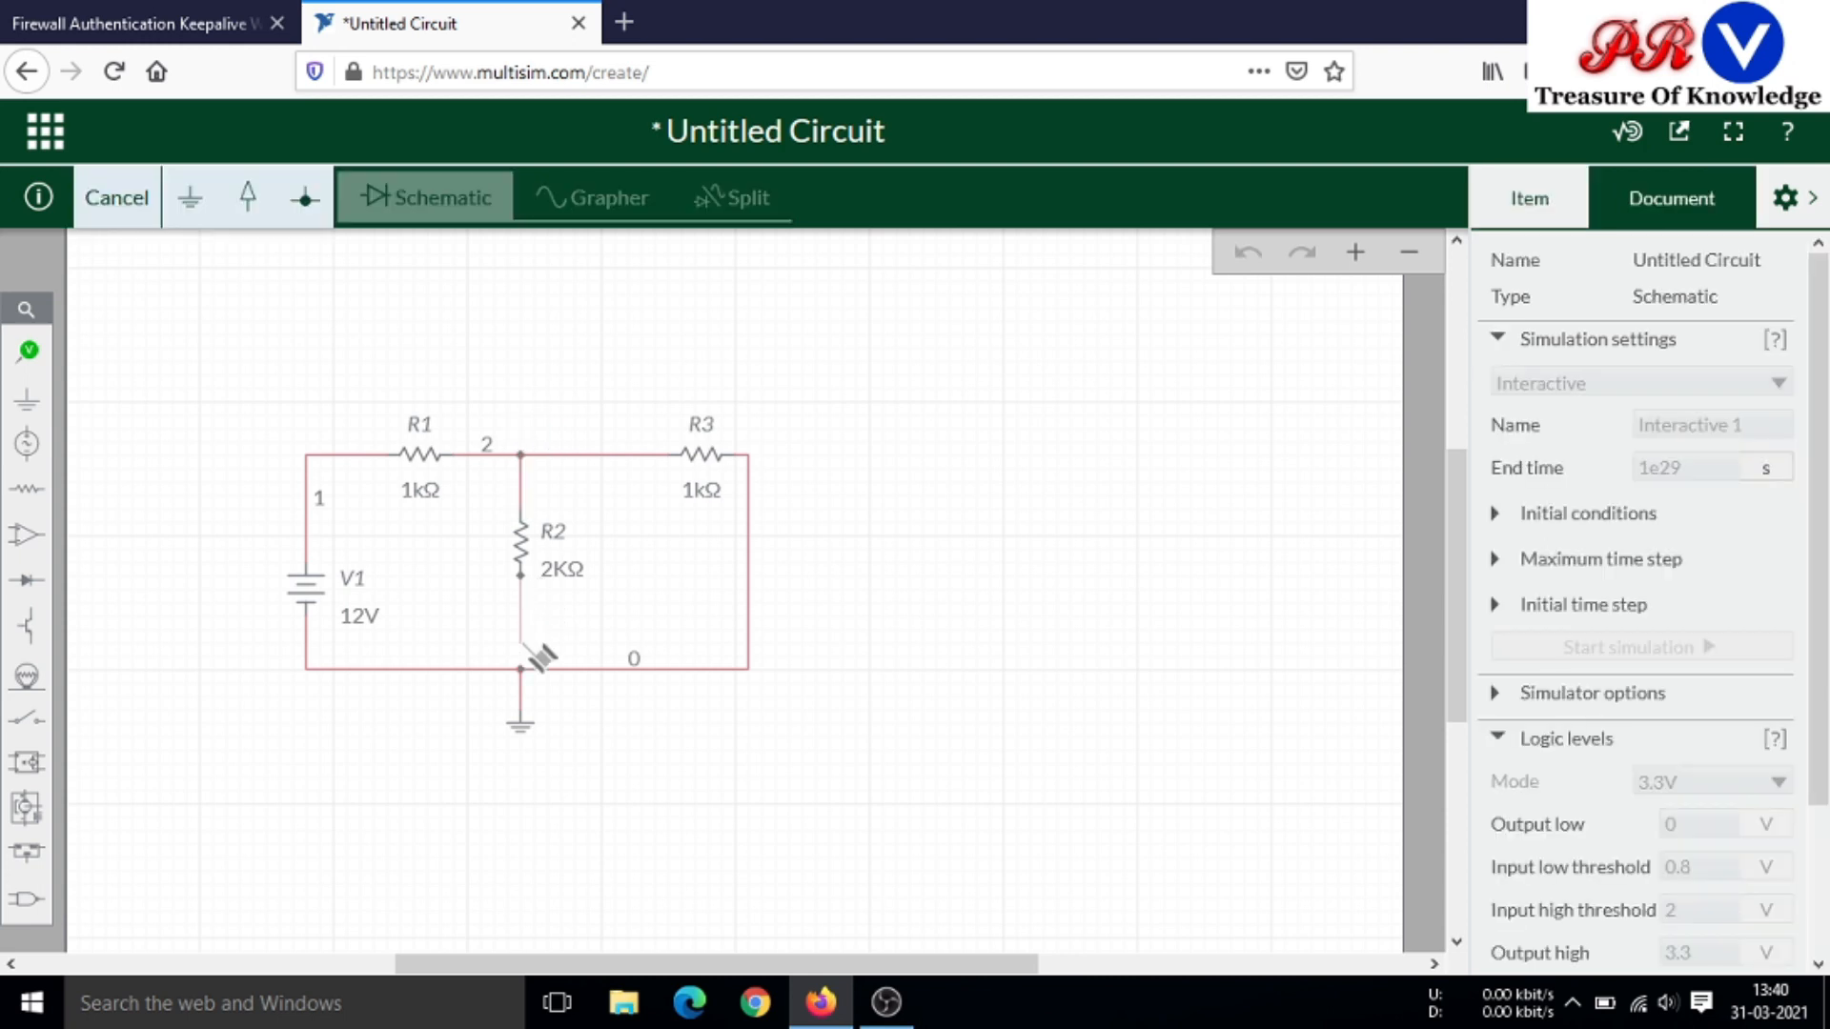
left_click(521, 670)
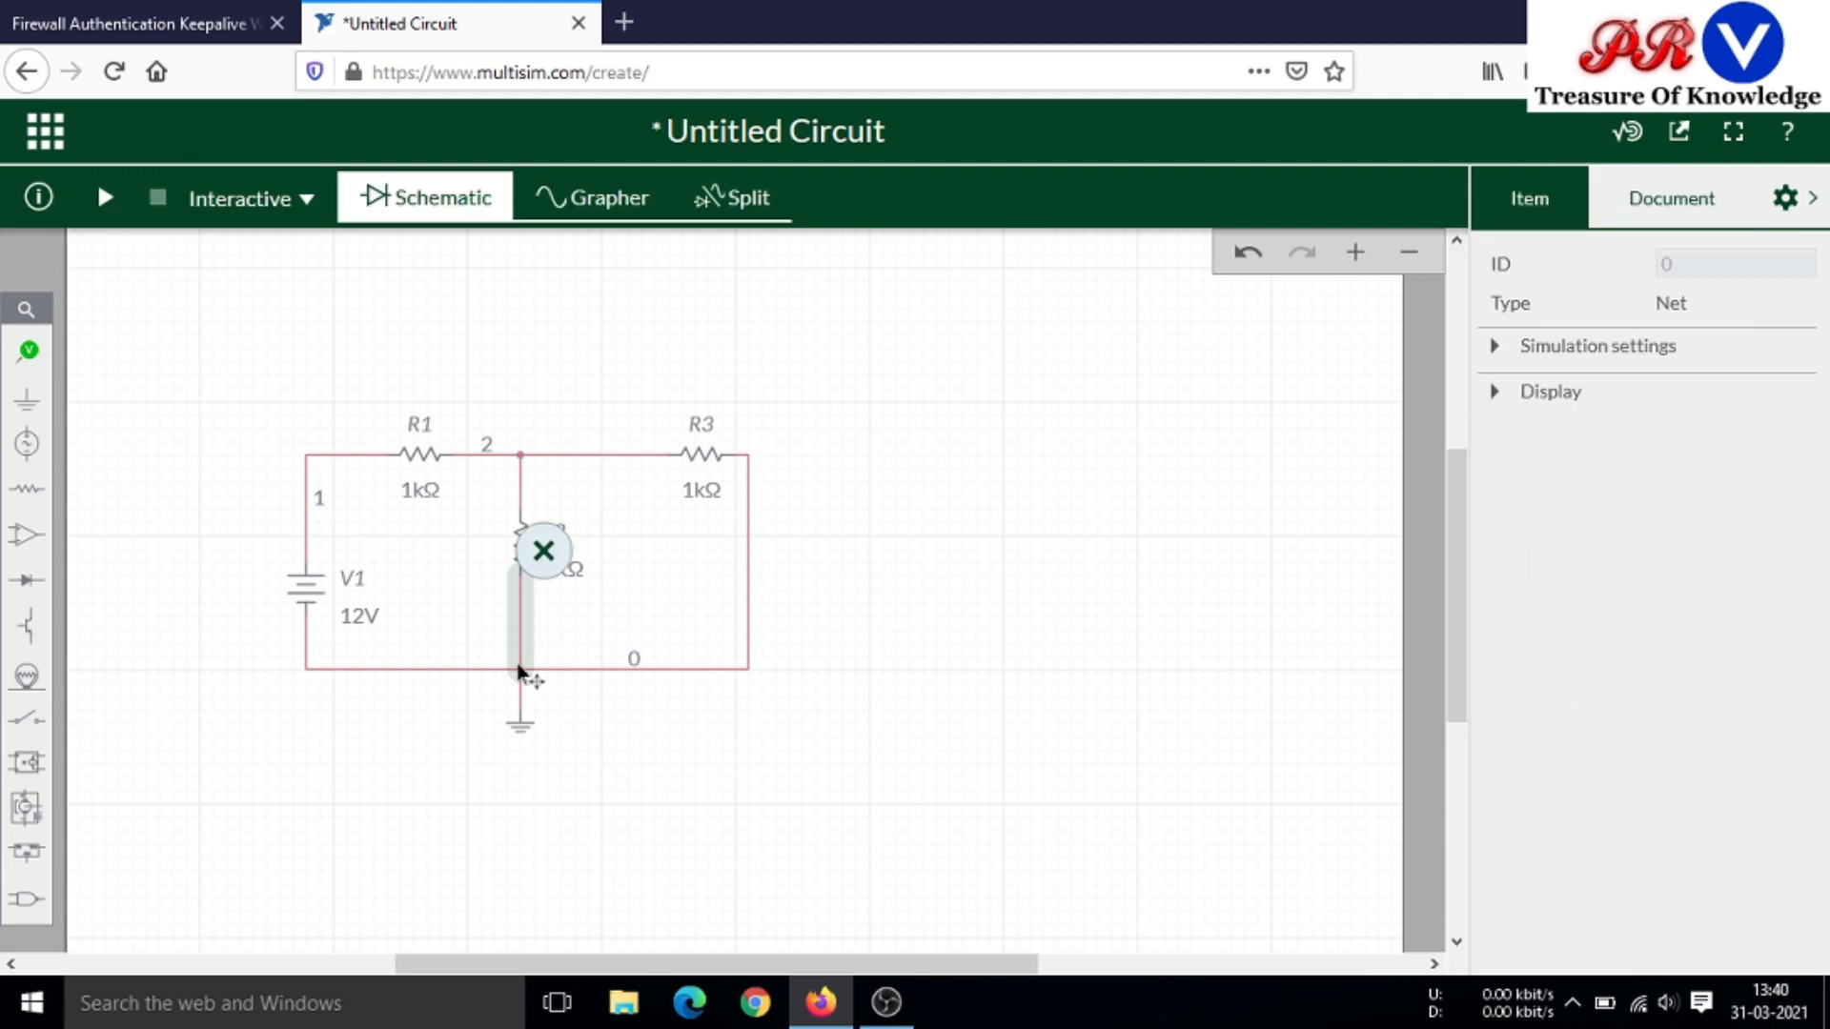
left_click(917, 644)
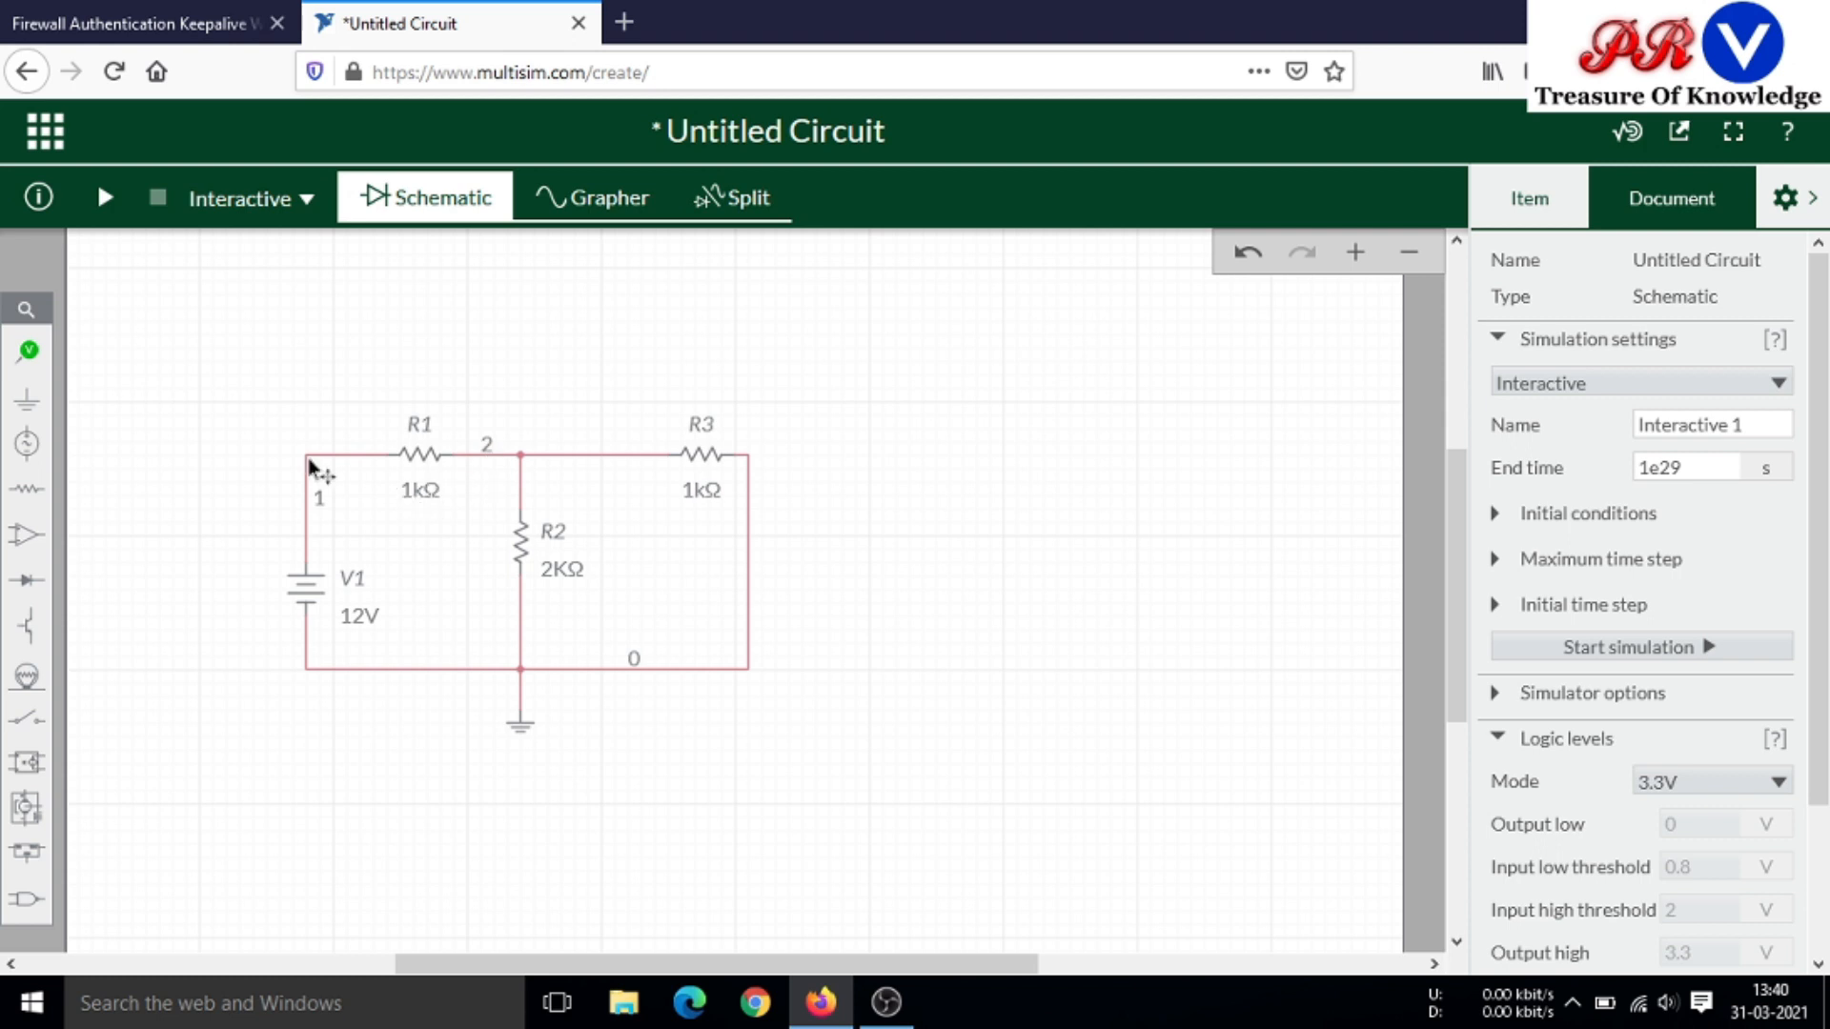
Place current probes on the wires feeding R1 and R3 and below R2, and run and stop the interactive simulation
left_click(30, 361)
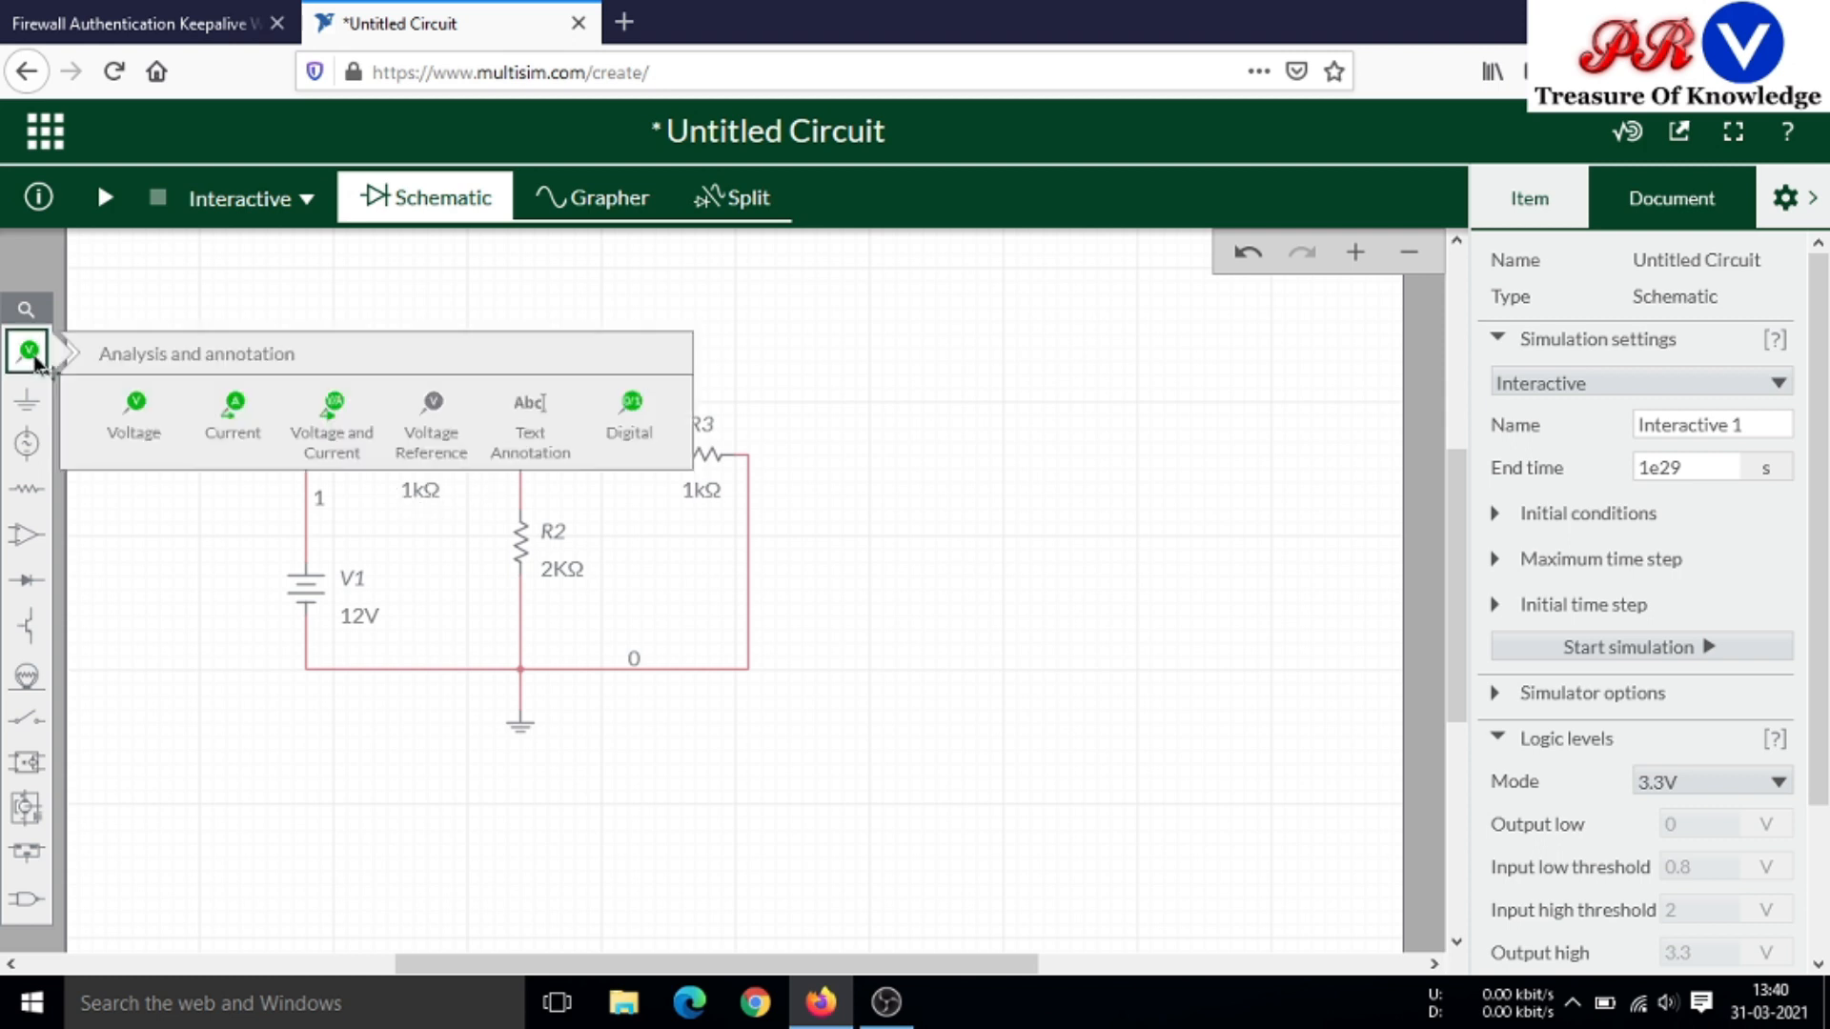
left_click(229, 422)
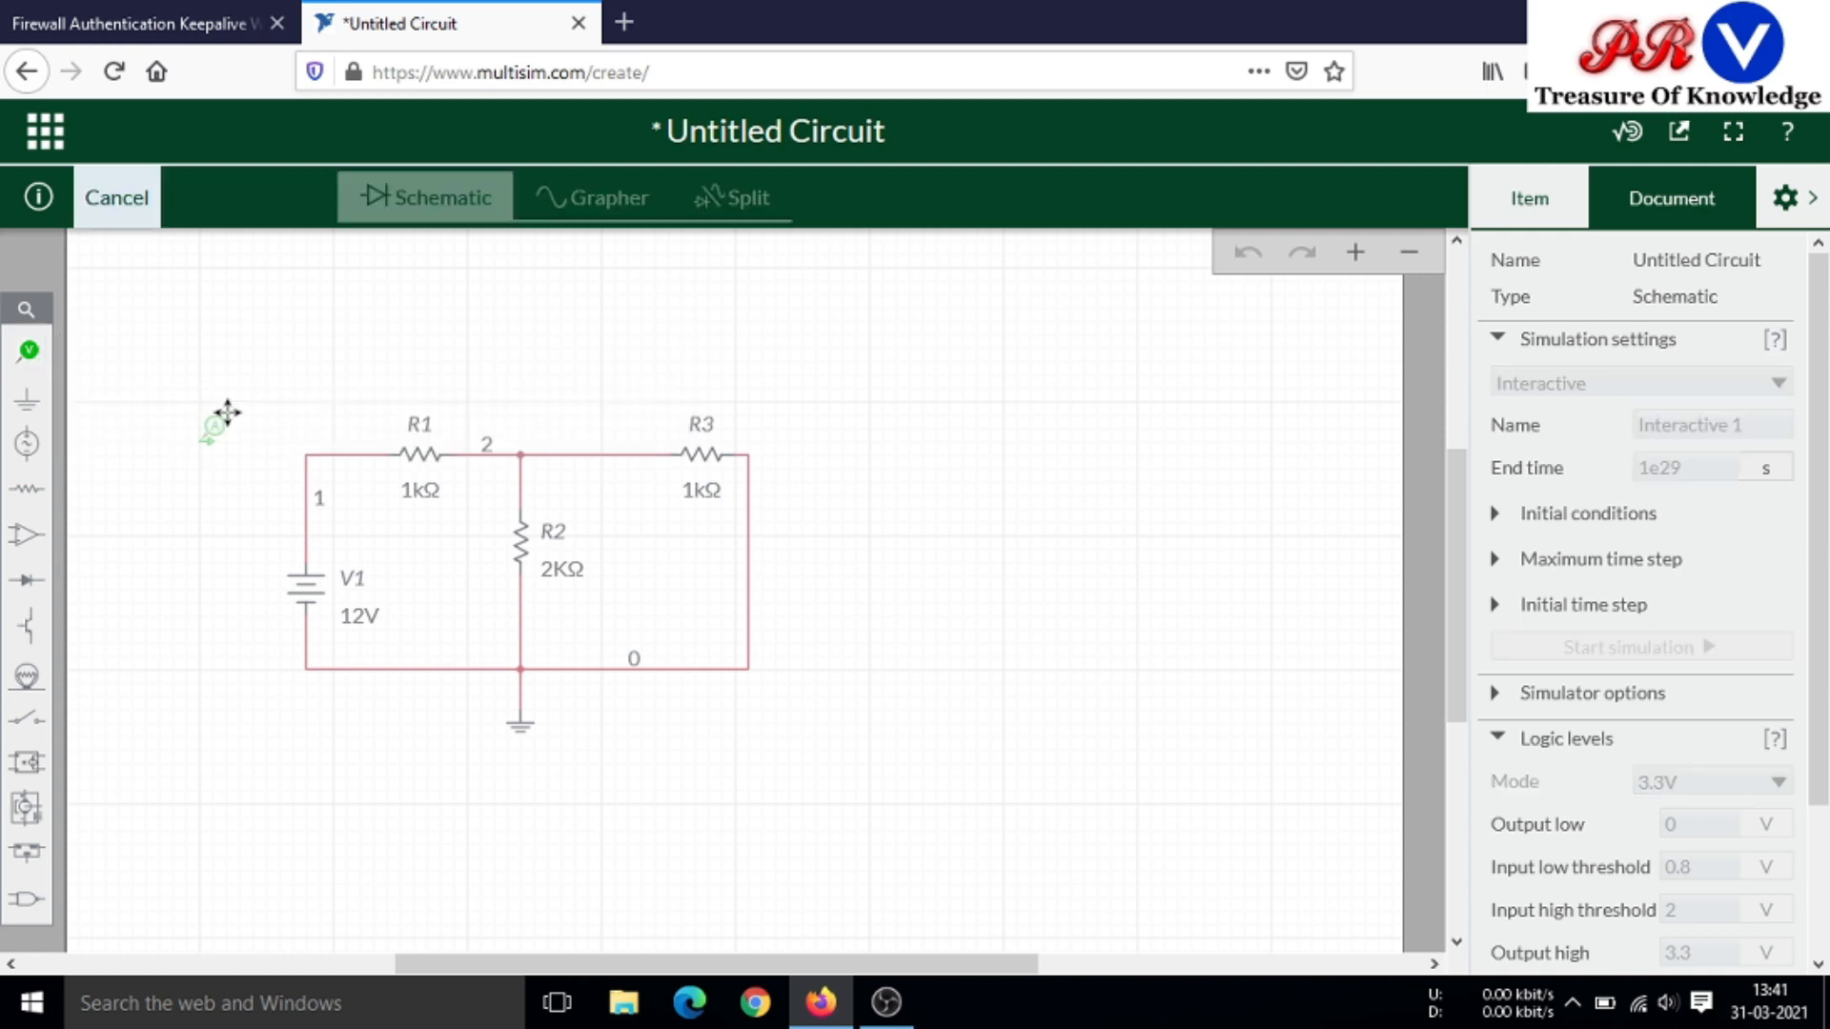
left_click(379, 431)
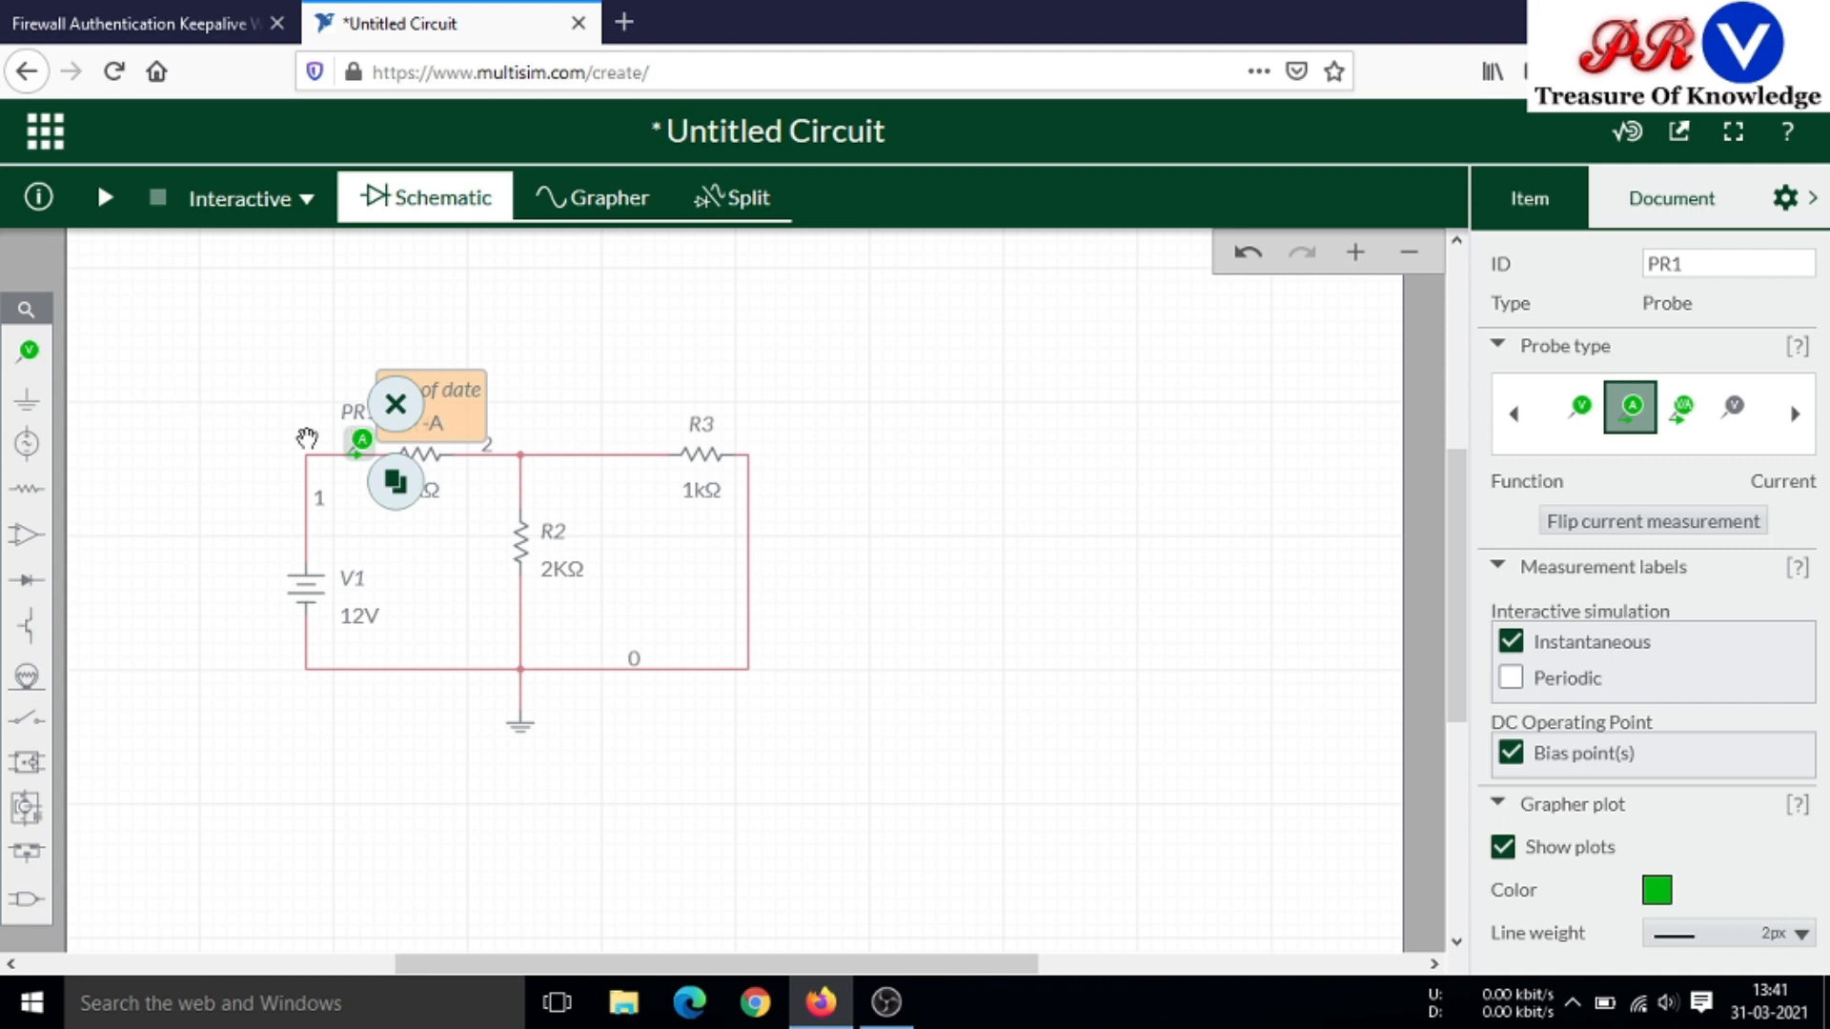
left_click(394, 481)
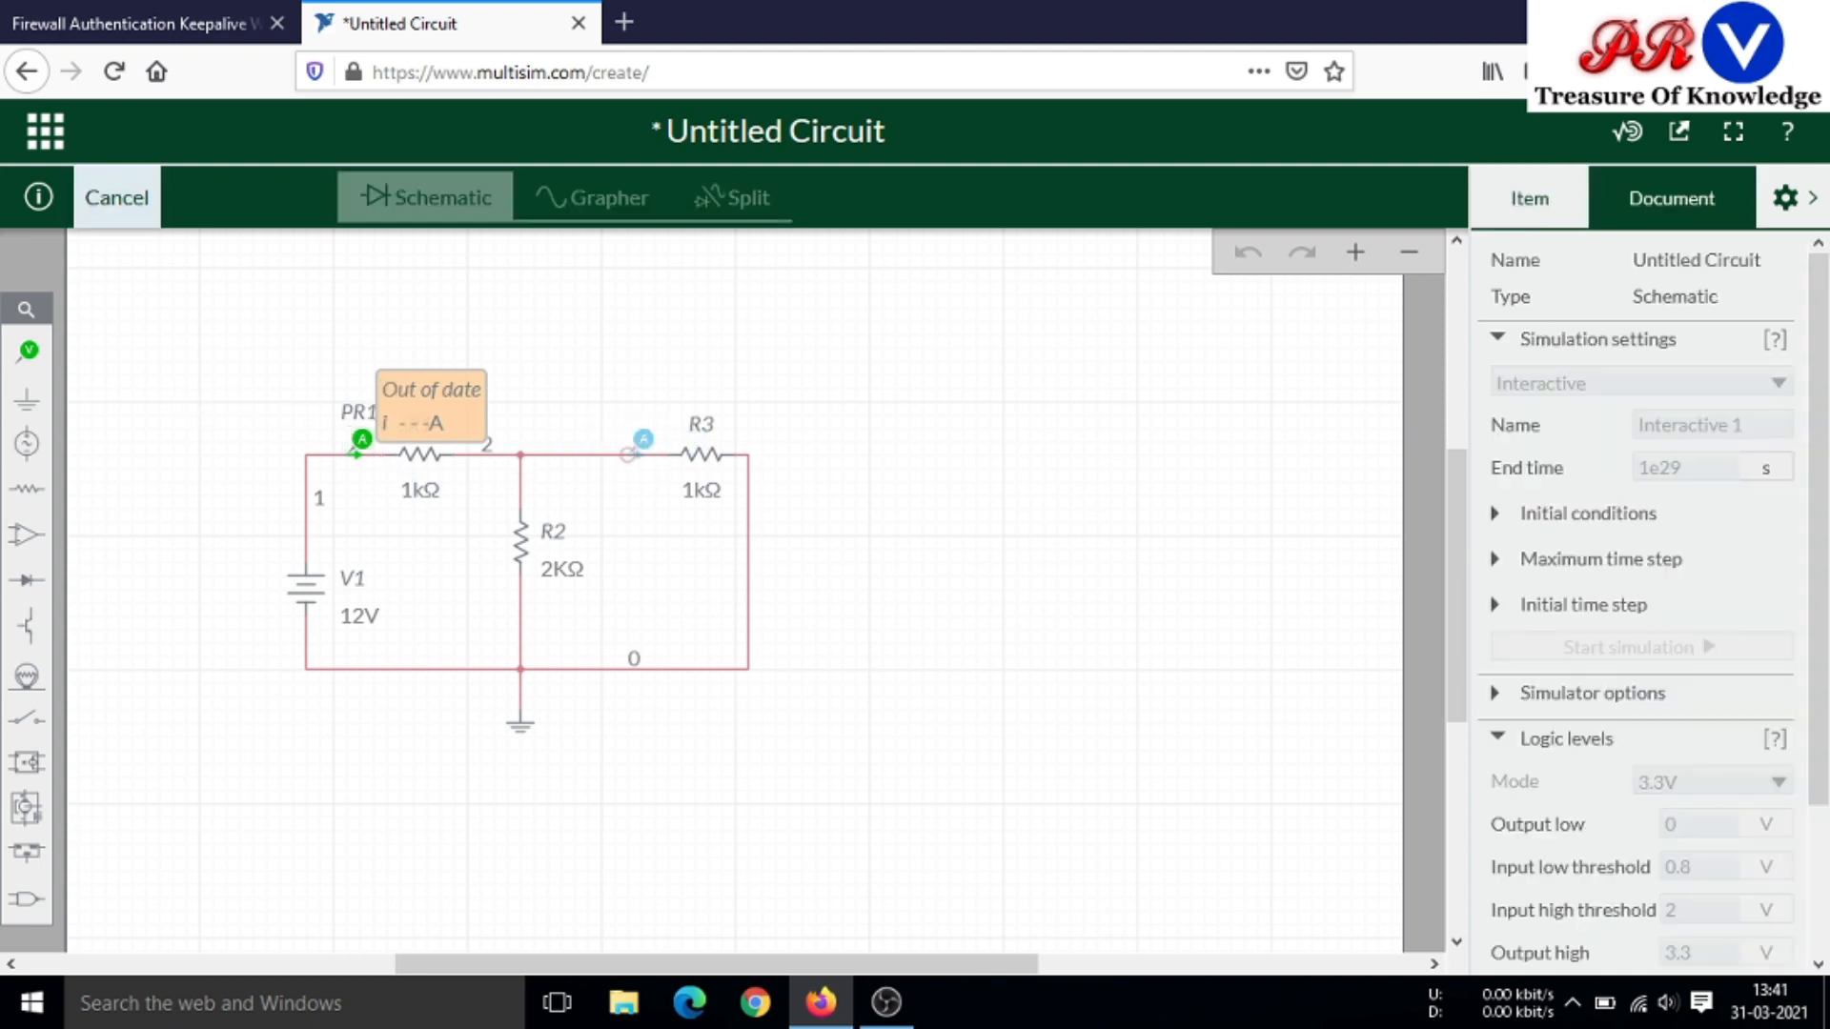
left_click(637, 439)
left_click(676, 482)
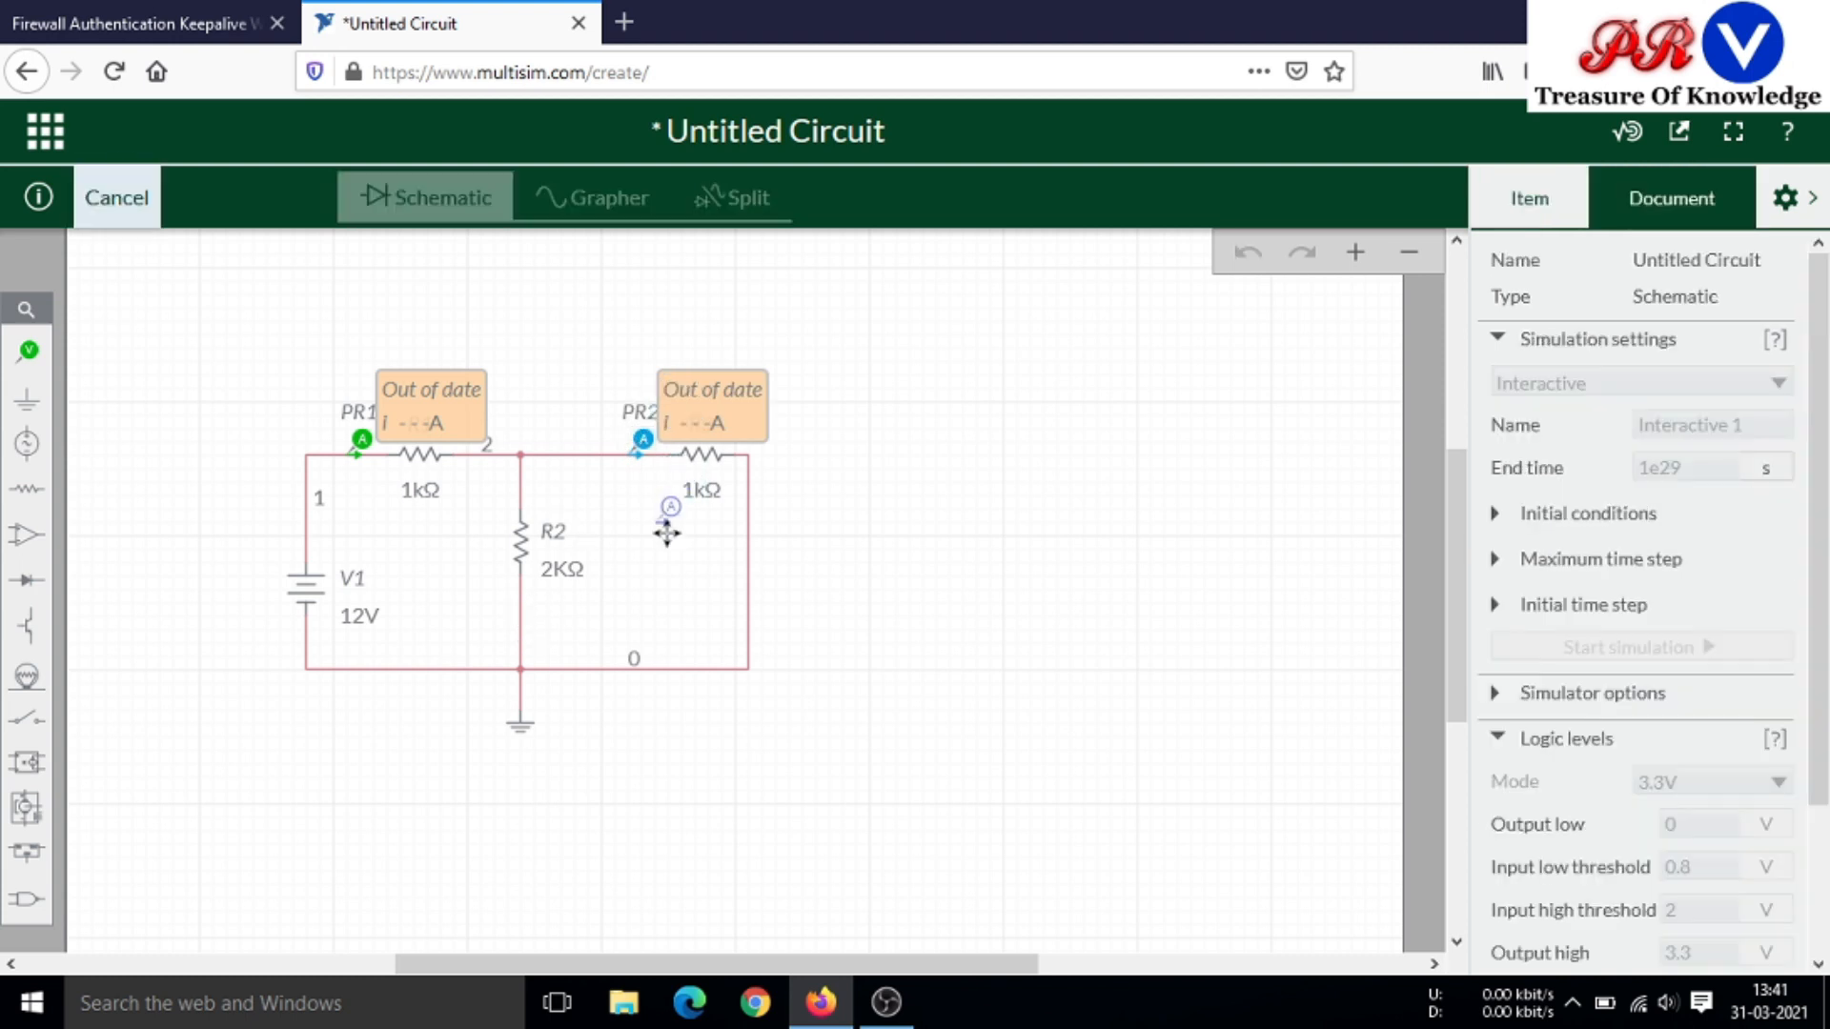
left_click(525, 615)
left_click(857, 608)
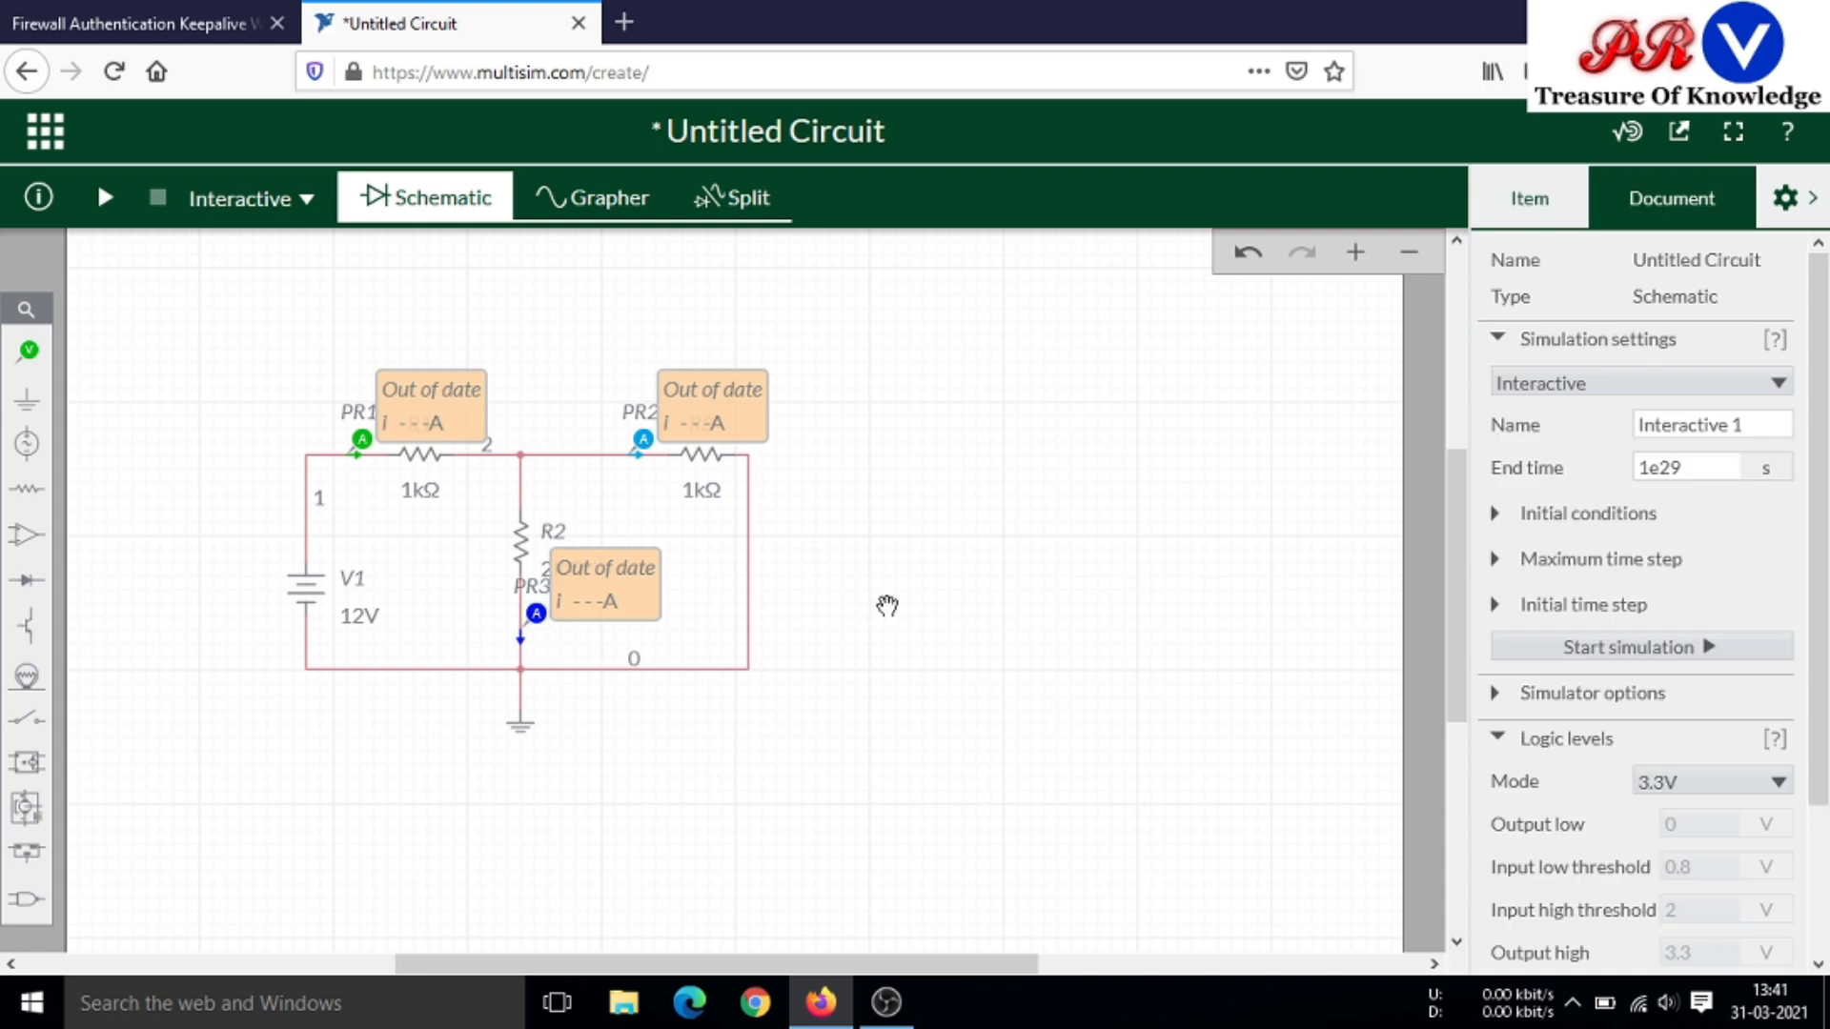
left_click(105, 199)
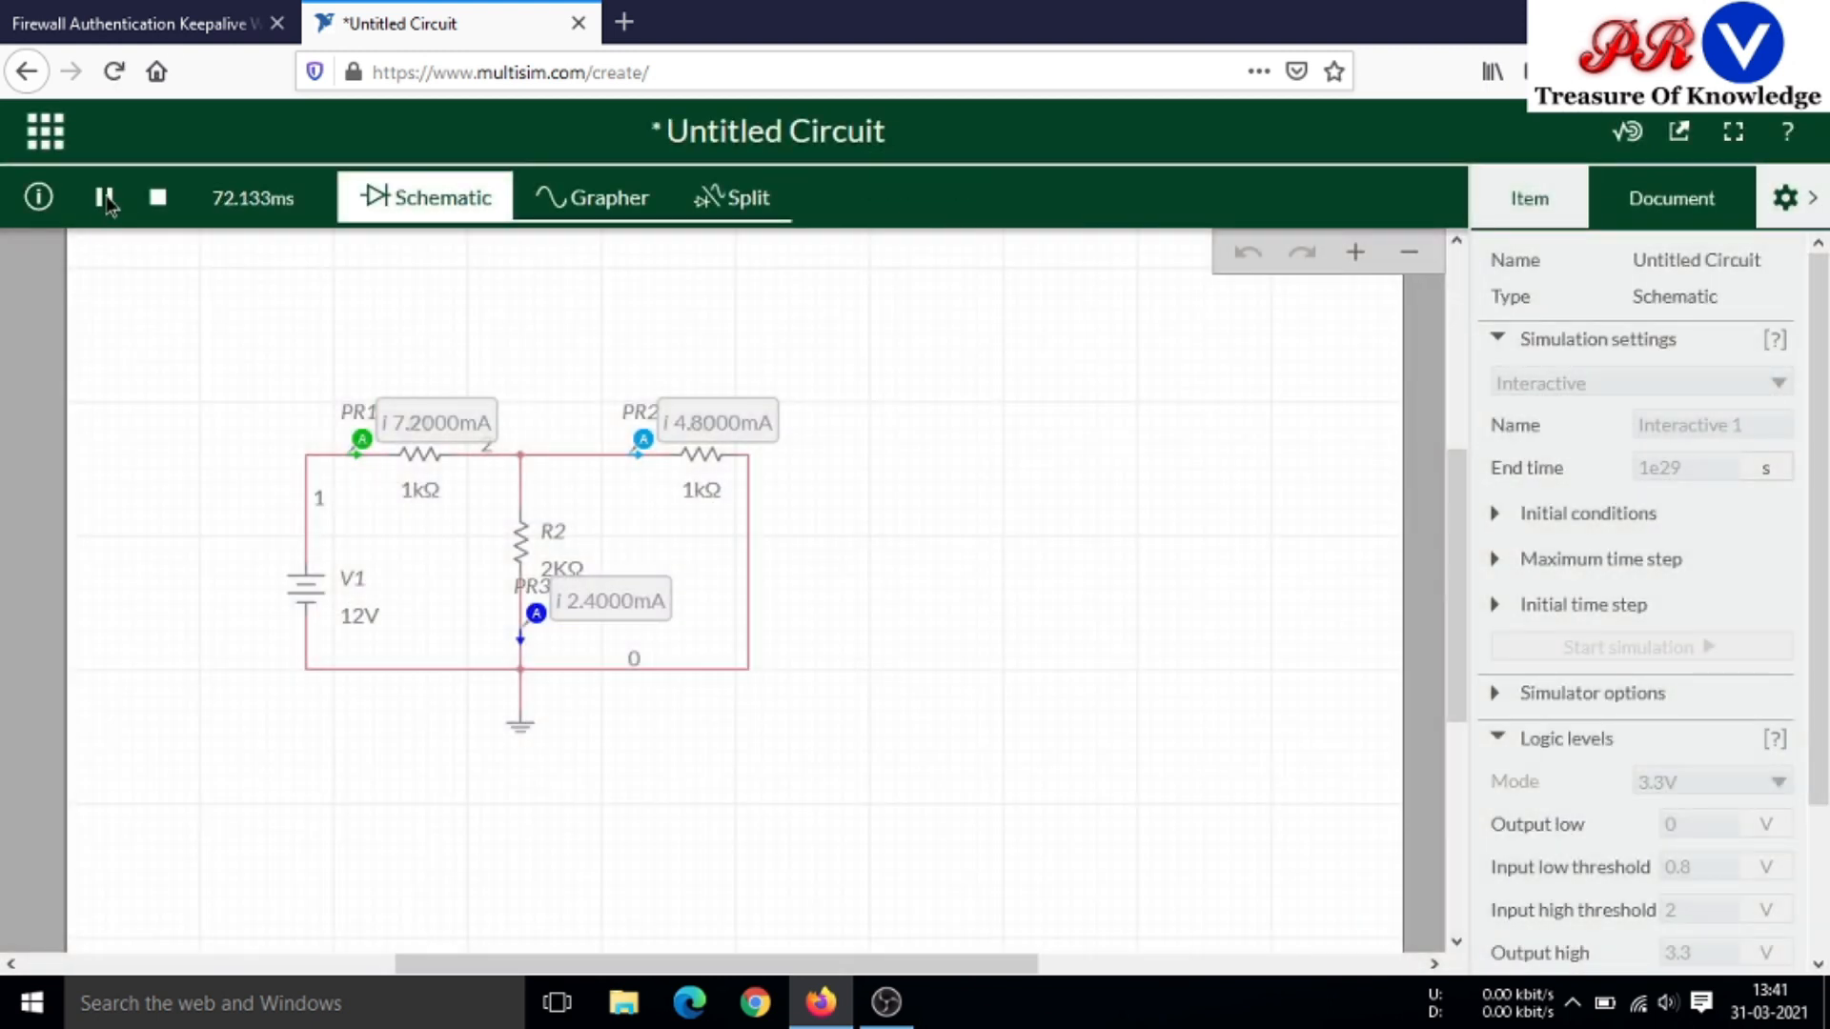
left_click(158, 198)
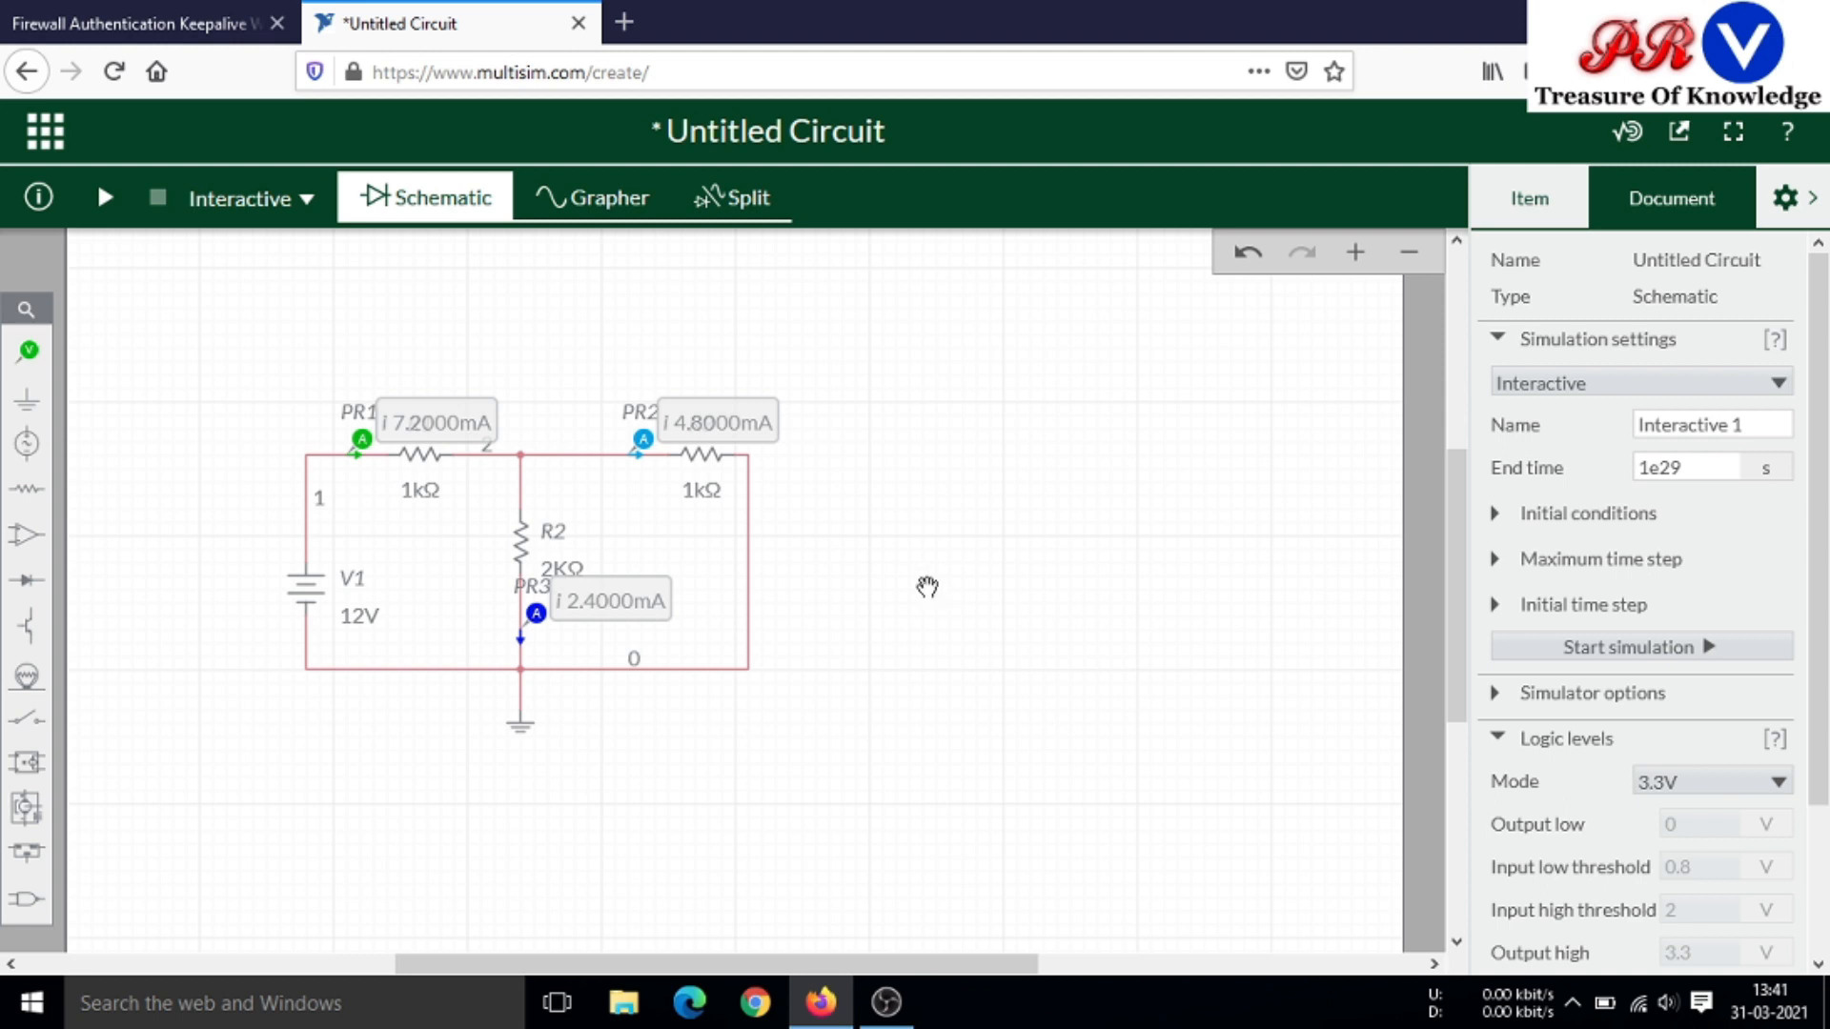
Set R2's resistance to 1K ohms and run and stop the simulation again to update the branch currents
left_click(556, 570)
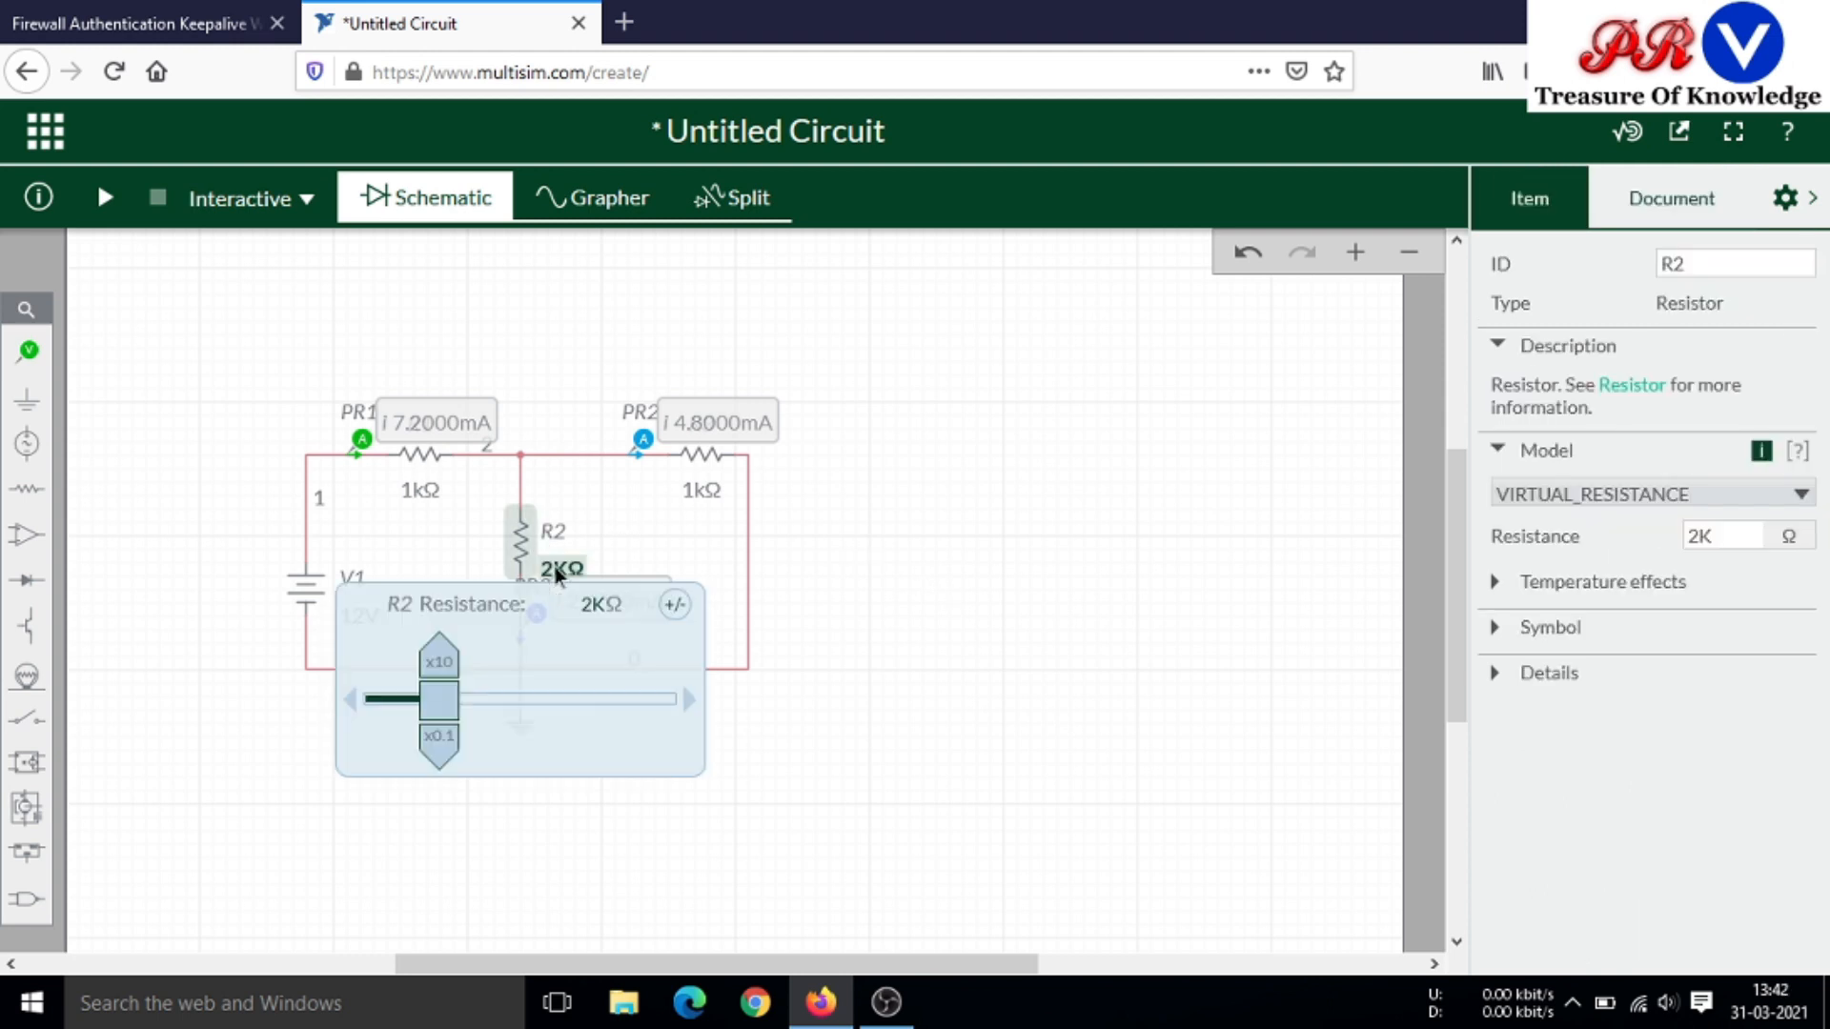
left_click(1706, 541)
double_click(1702, 541)
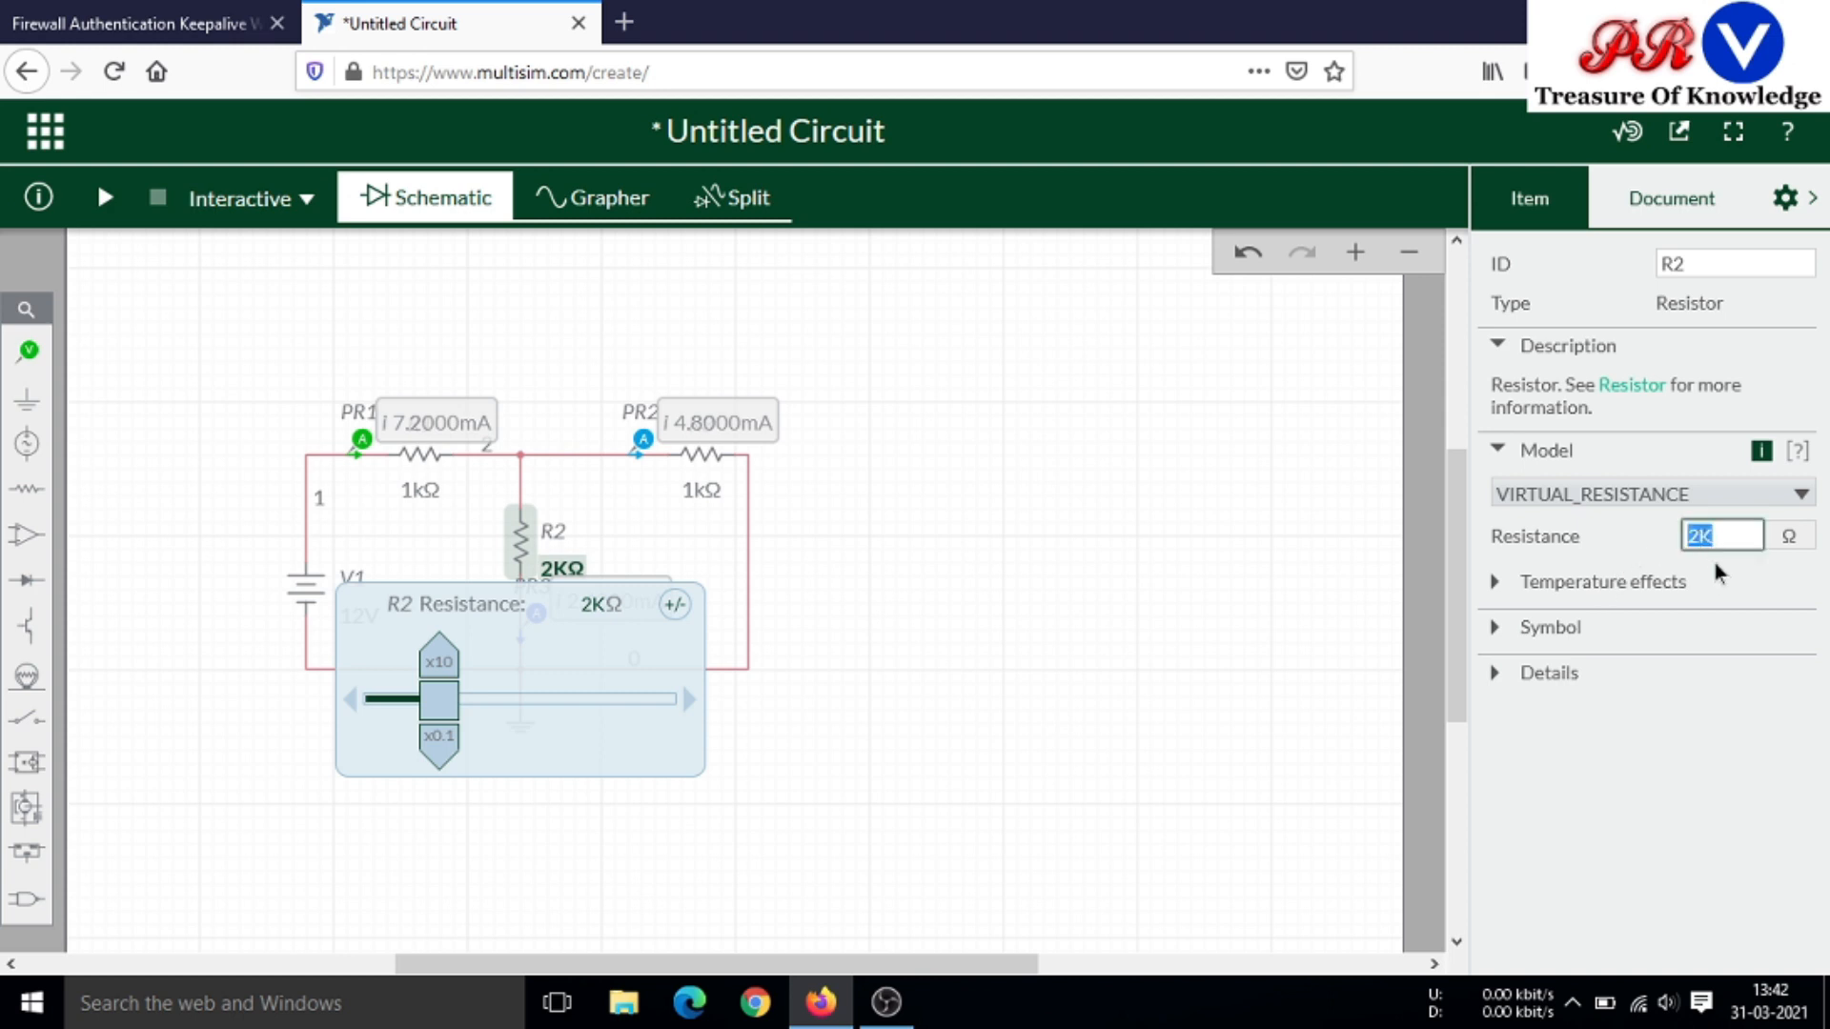
key("BackSpace")
type("1K")
left_click(1132, 621)
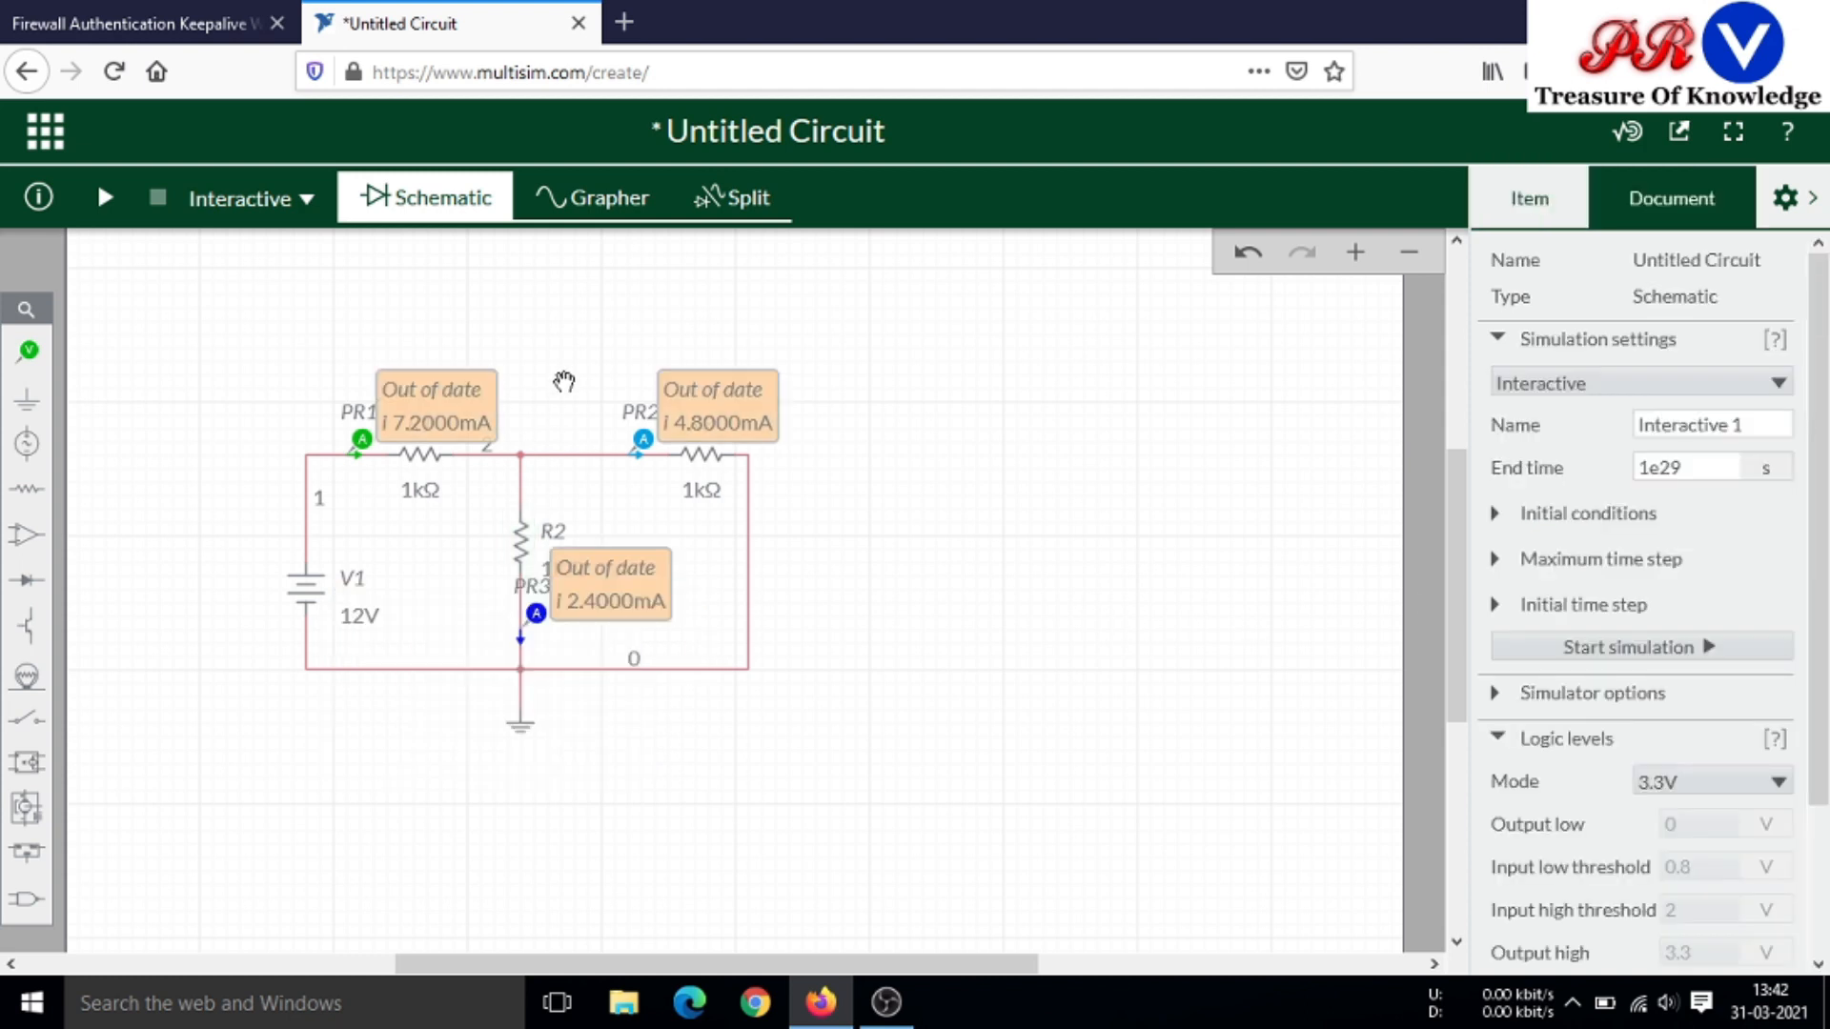
left_click(107, 198)
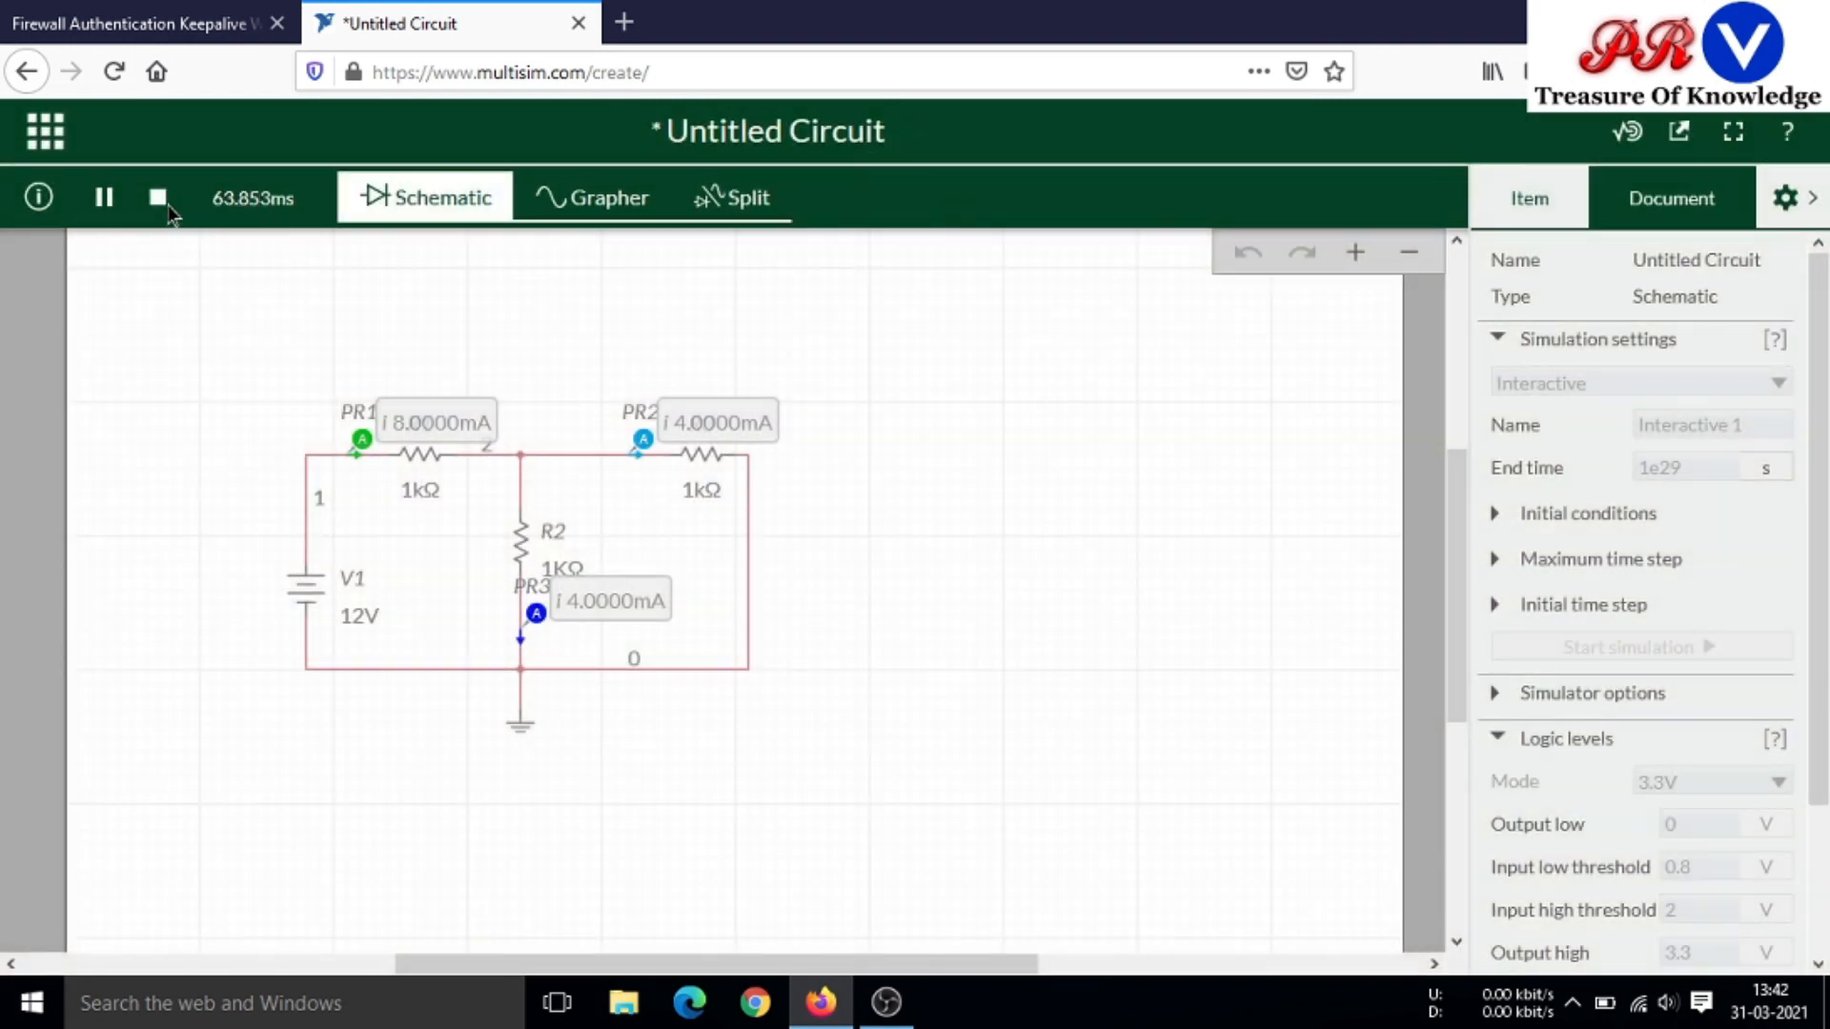
left_click(159, 197)
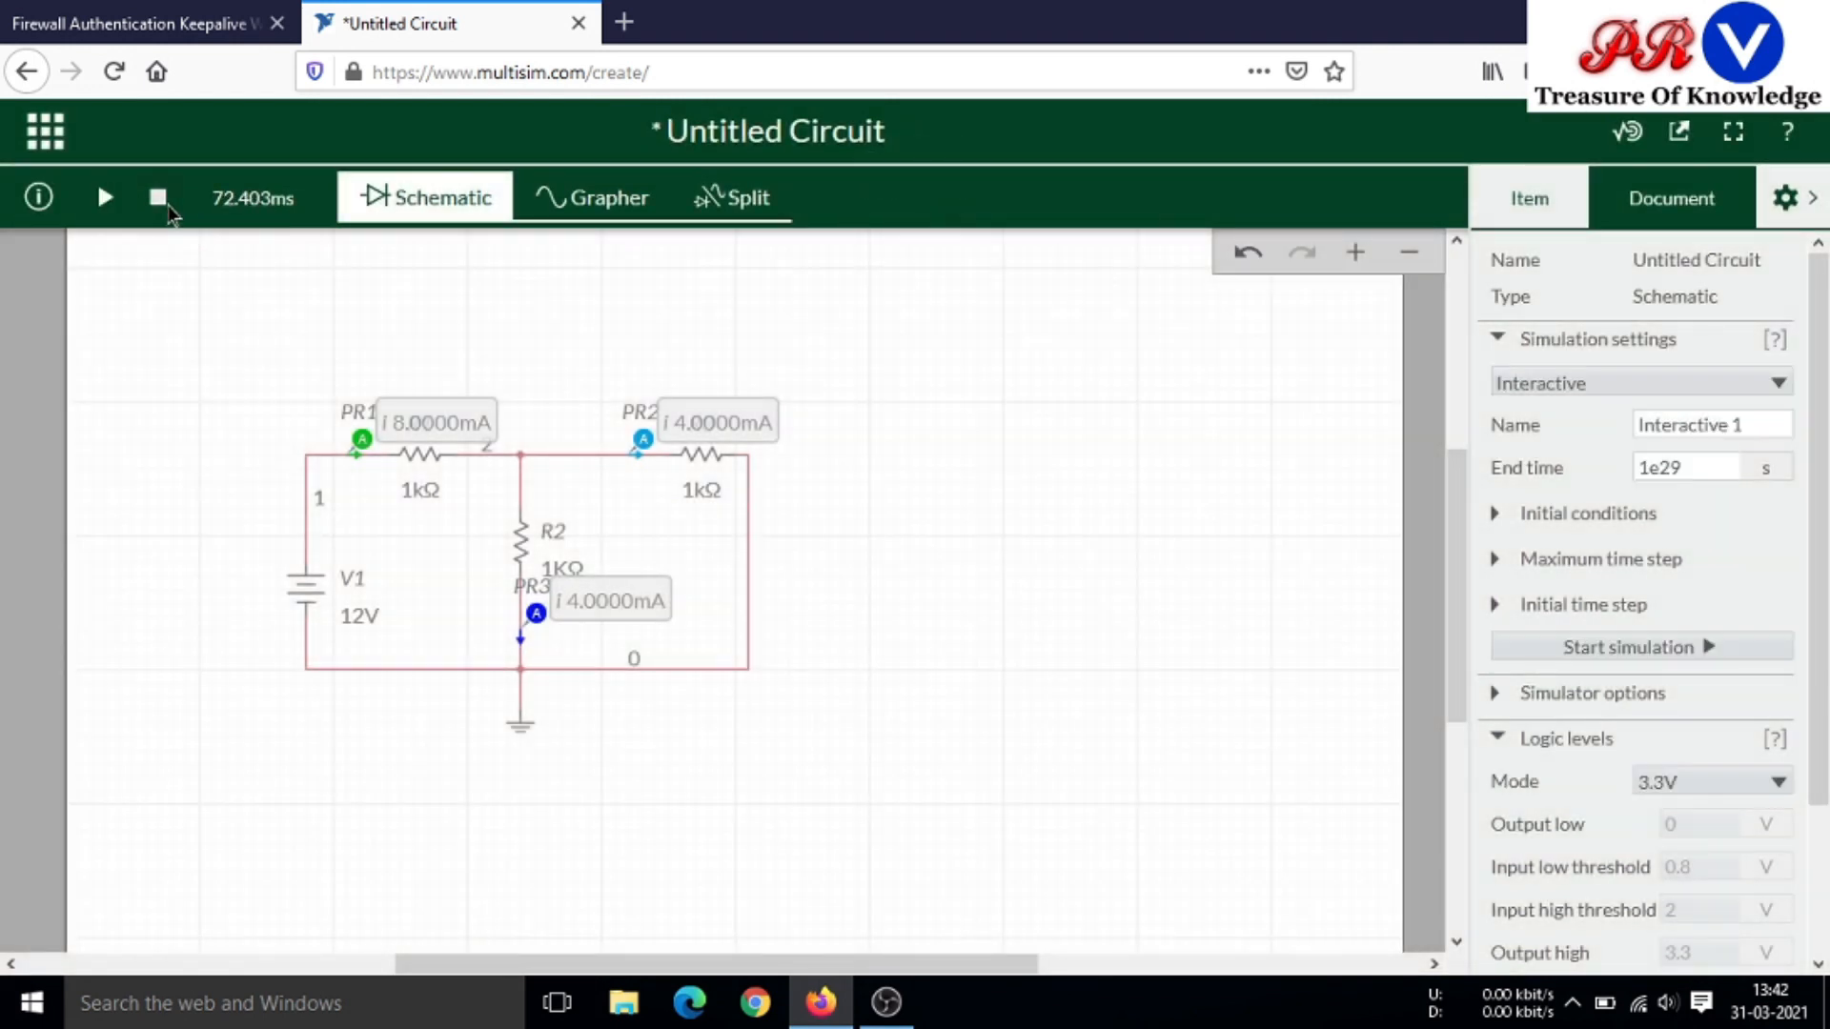